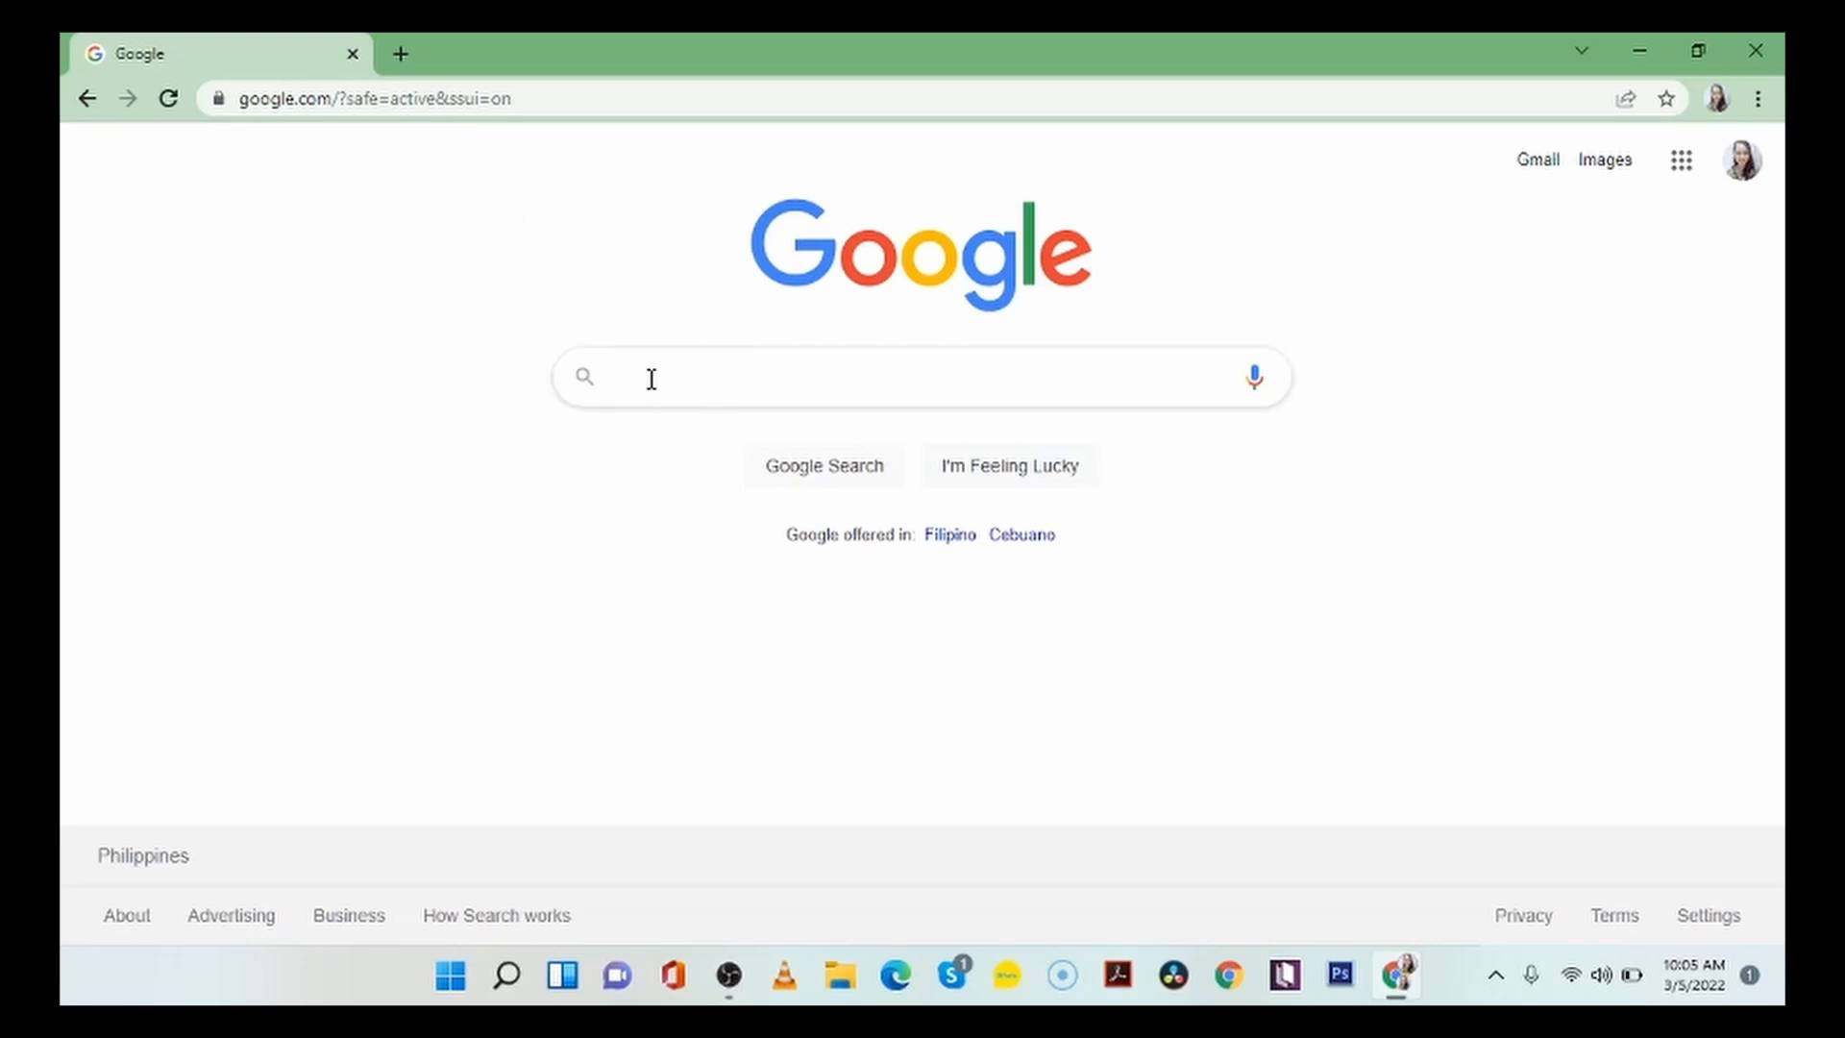
Open the canva.com home page in the browser.
click(431, 104)
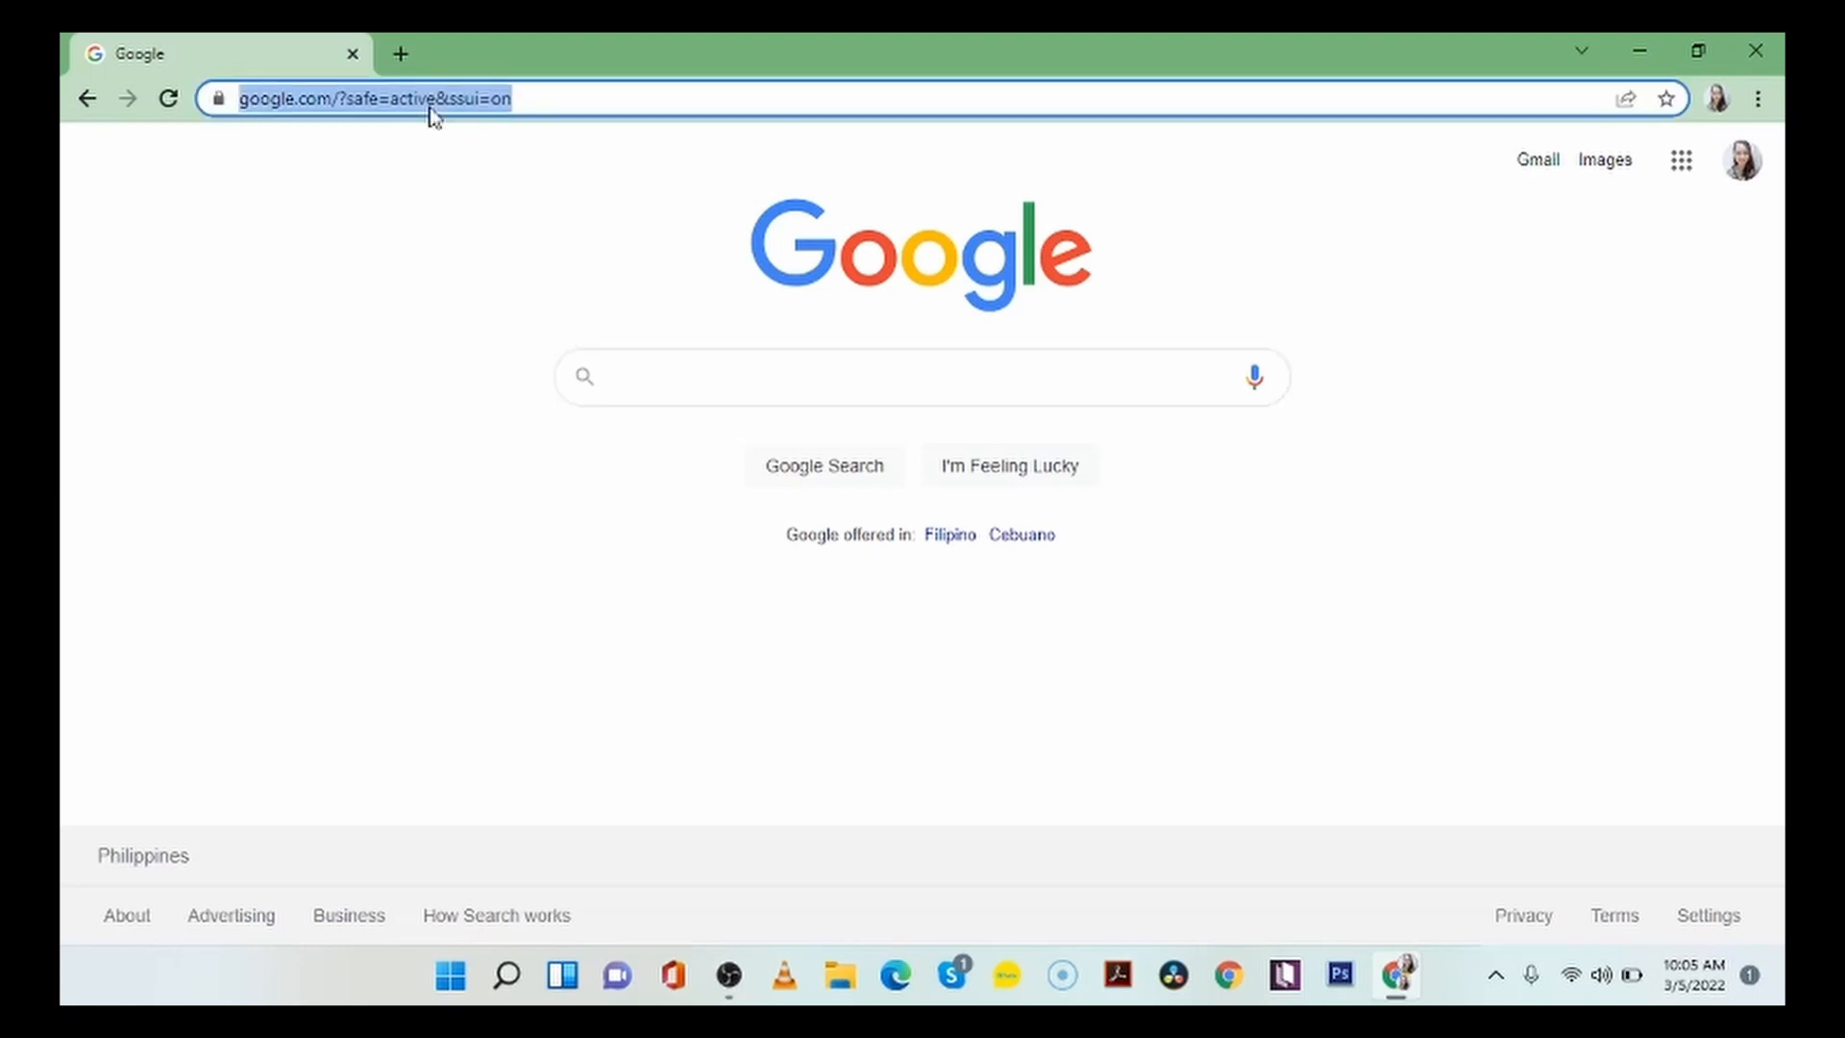
key(BackSpace)
text(canva)
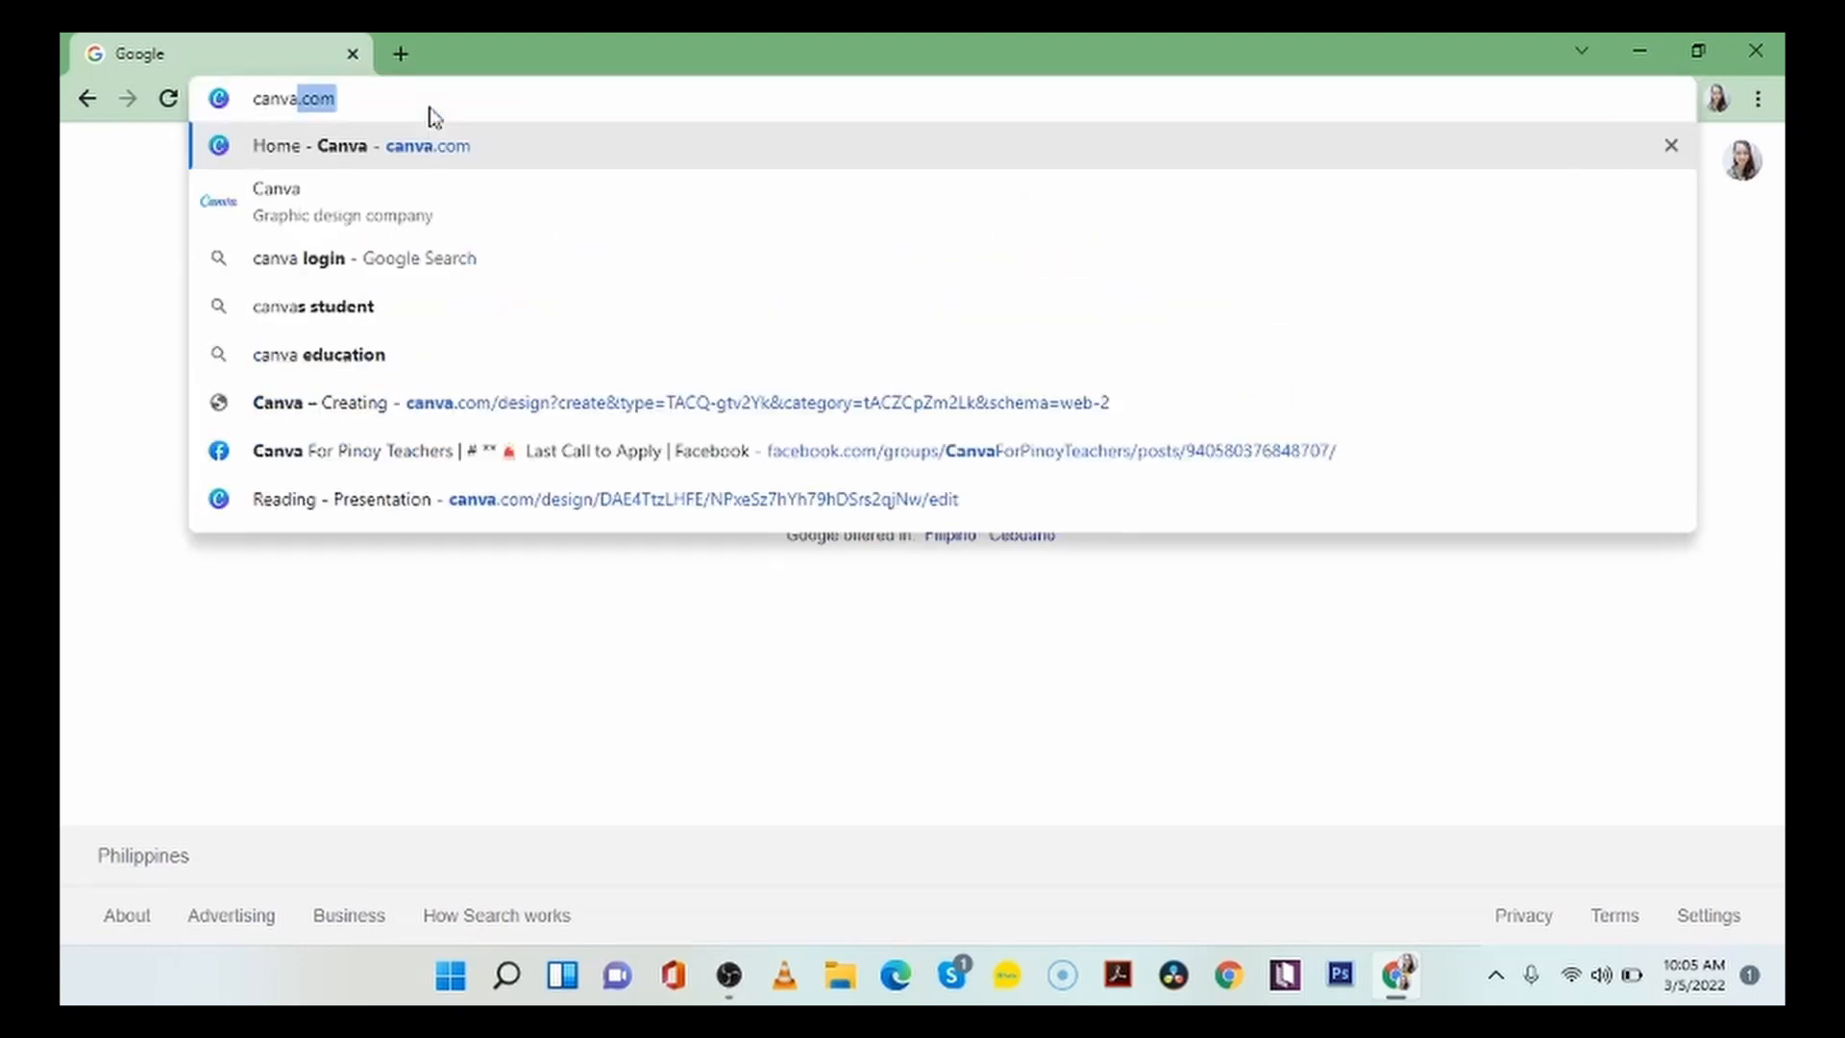
key(Return)
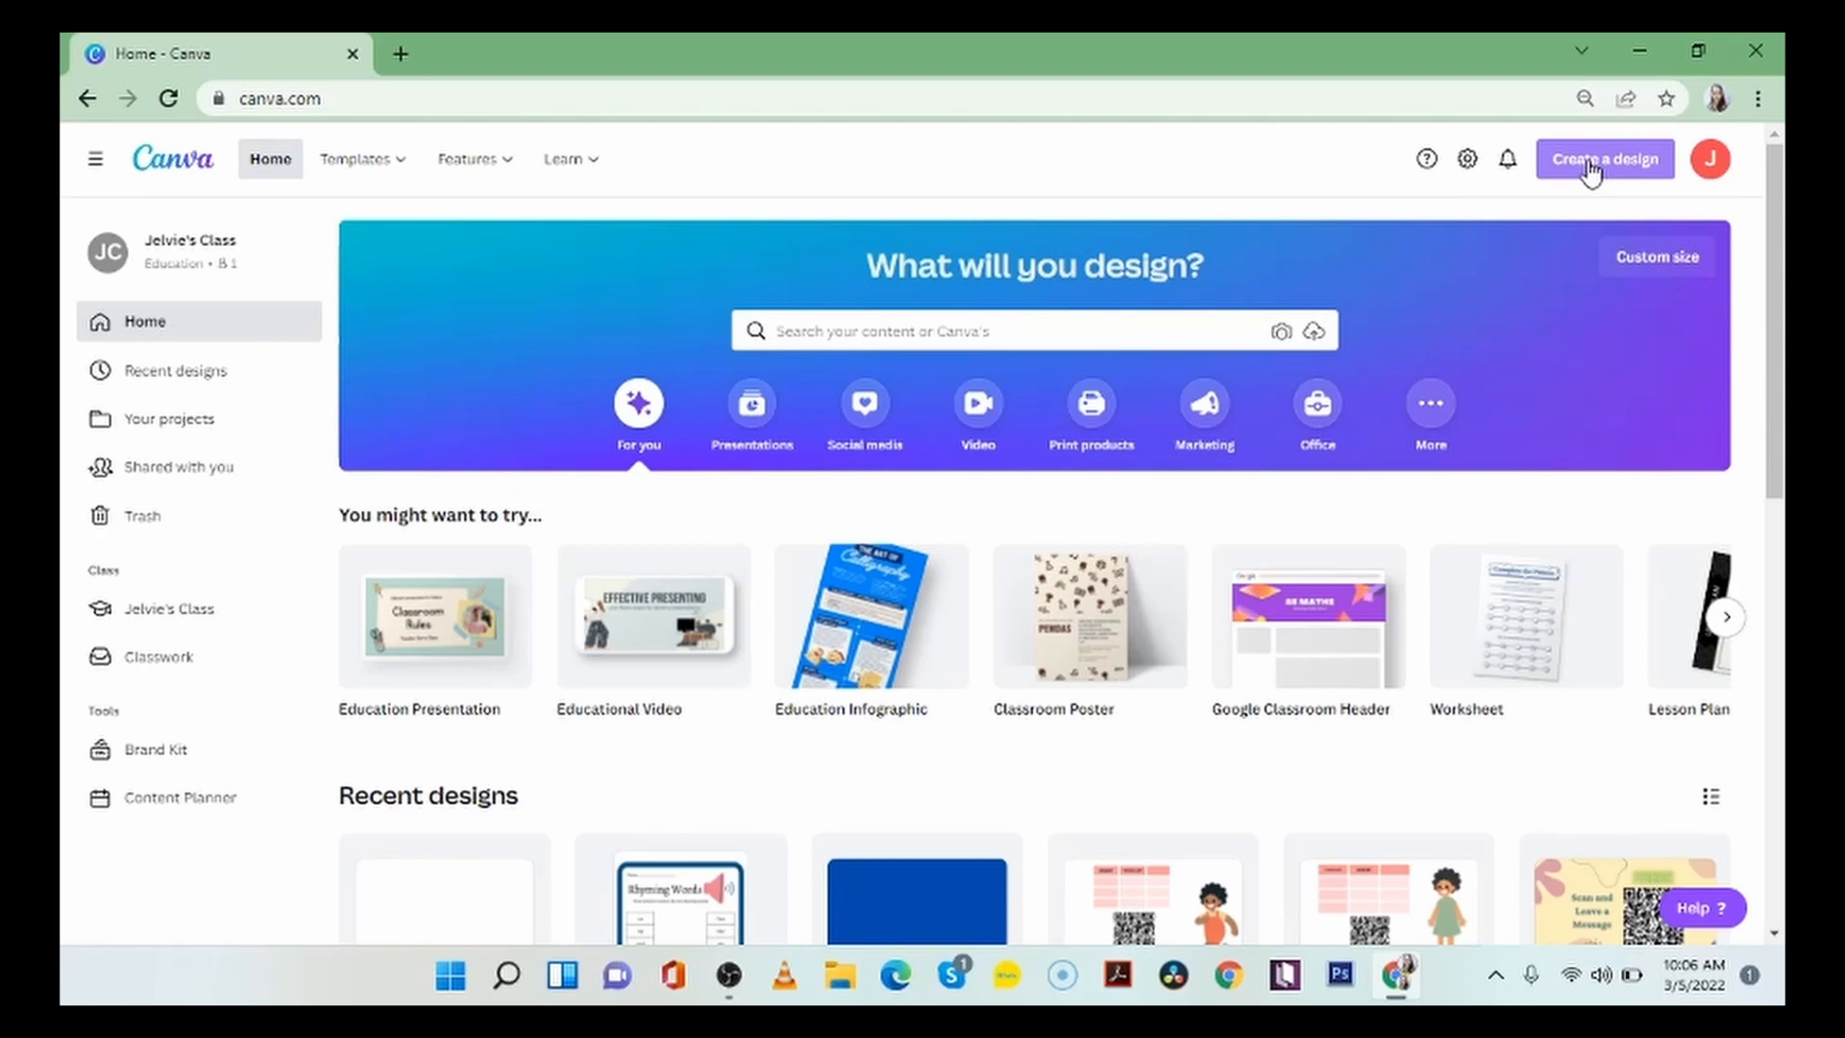
Create a new blank Education Presentation design from the suggested design types.
click(1590, 170)
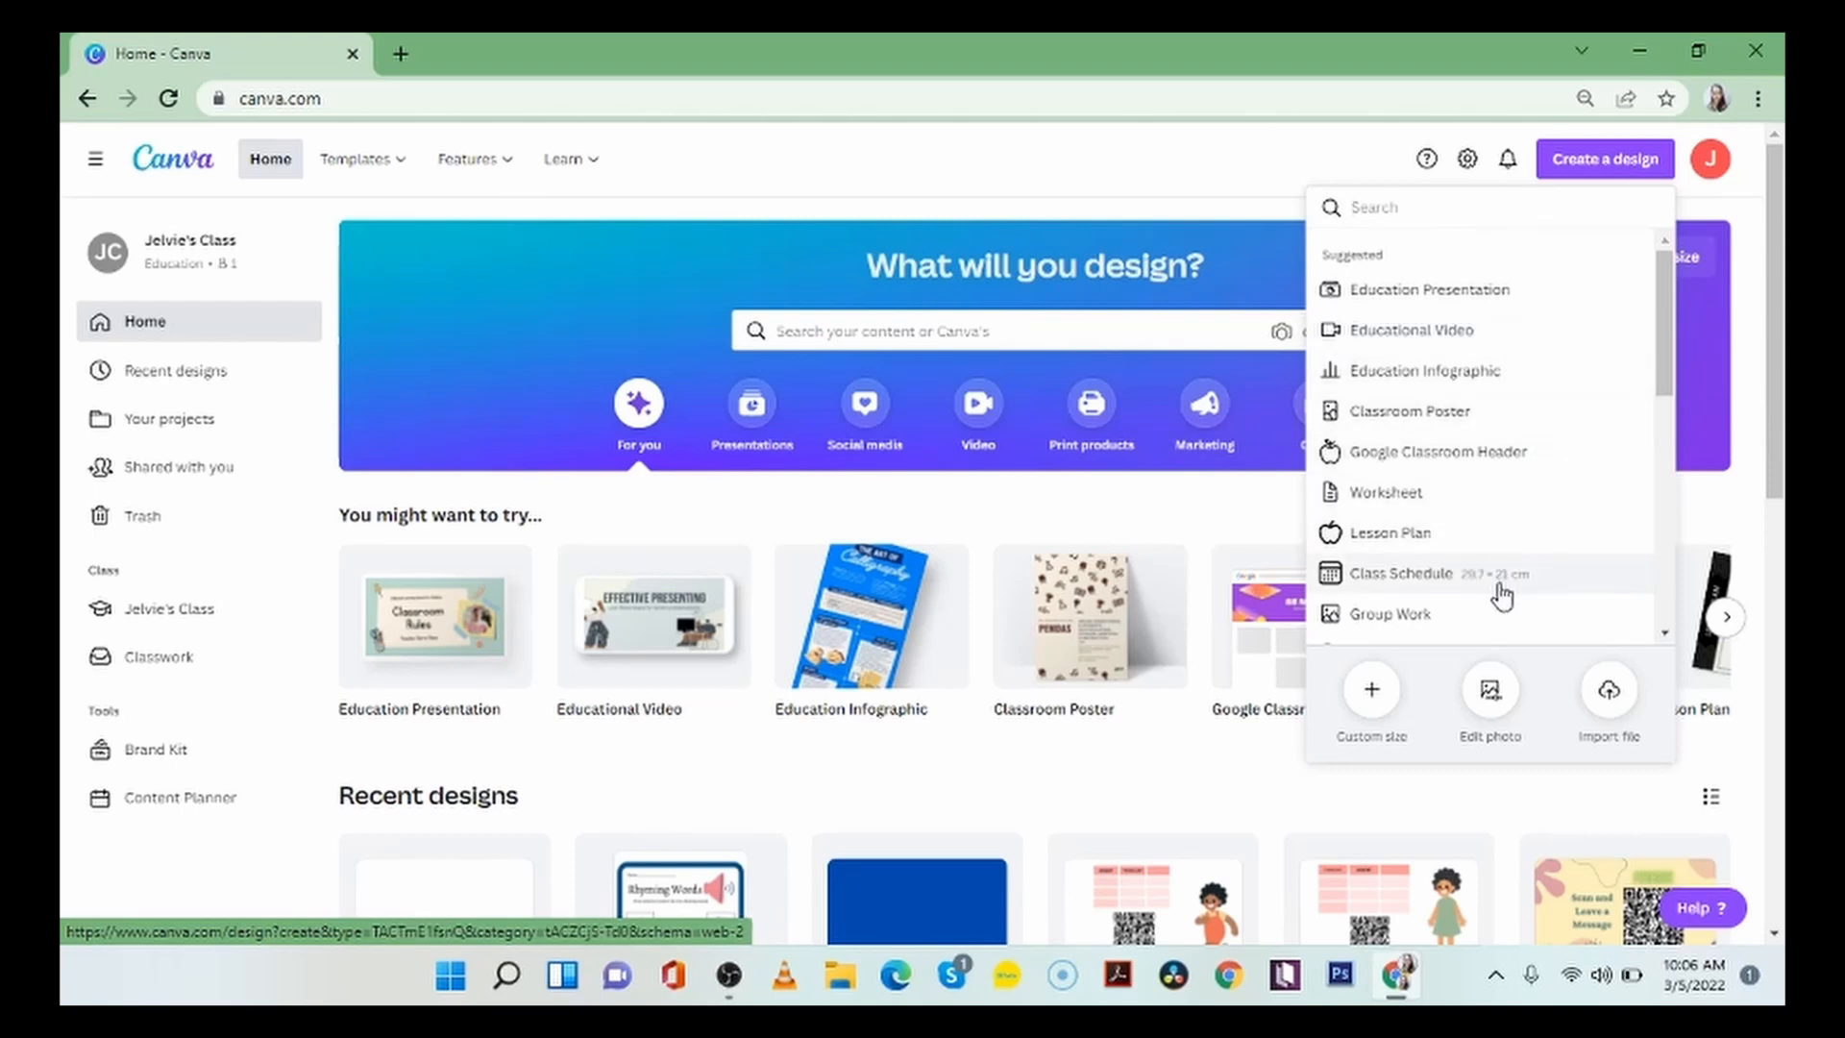
scroll(1502, 597, down, 1)
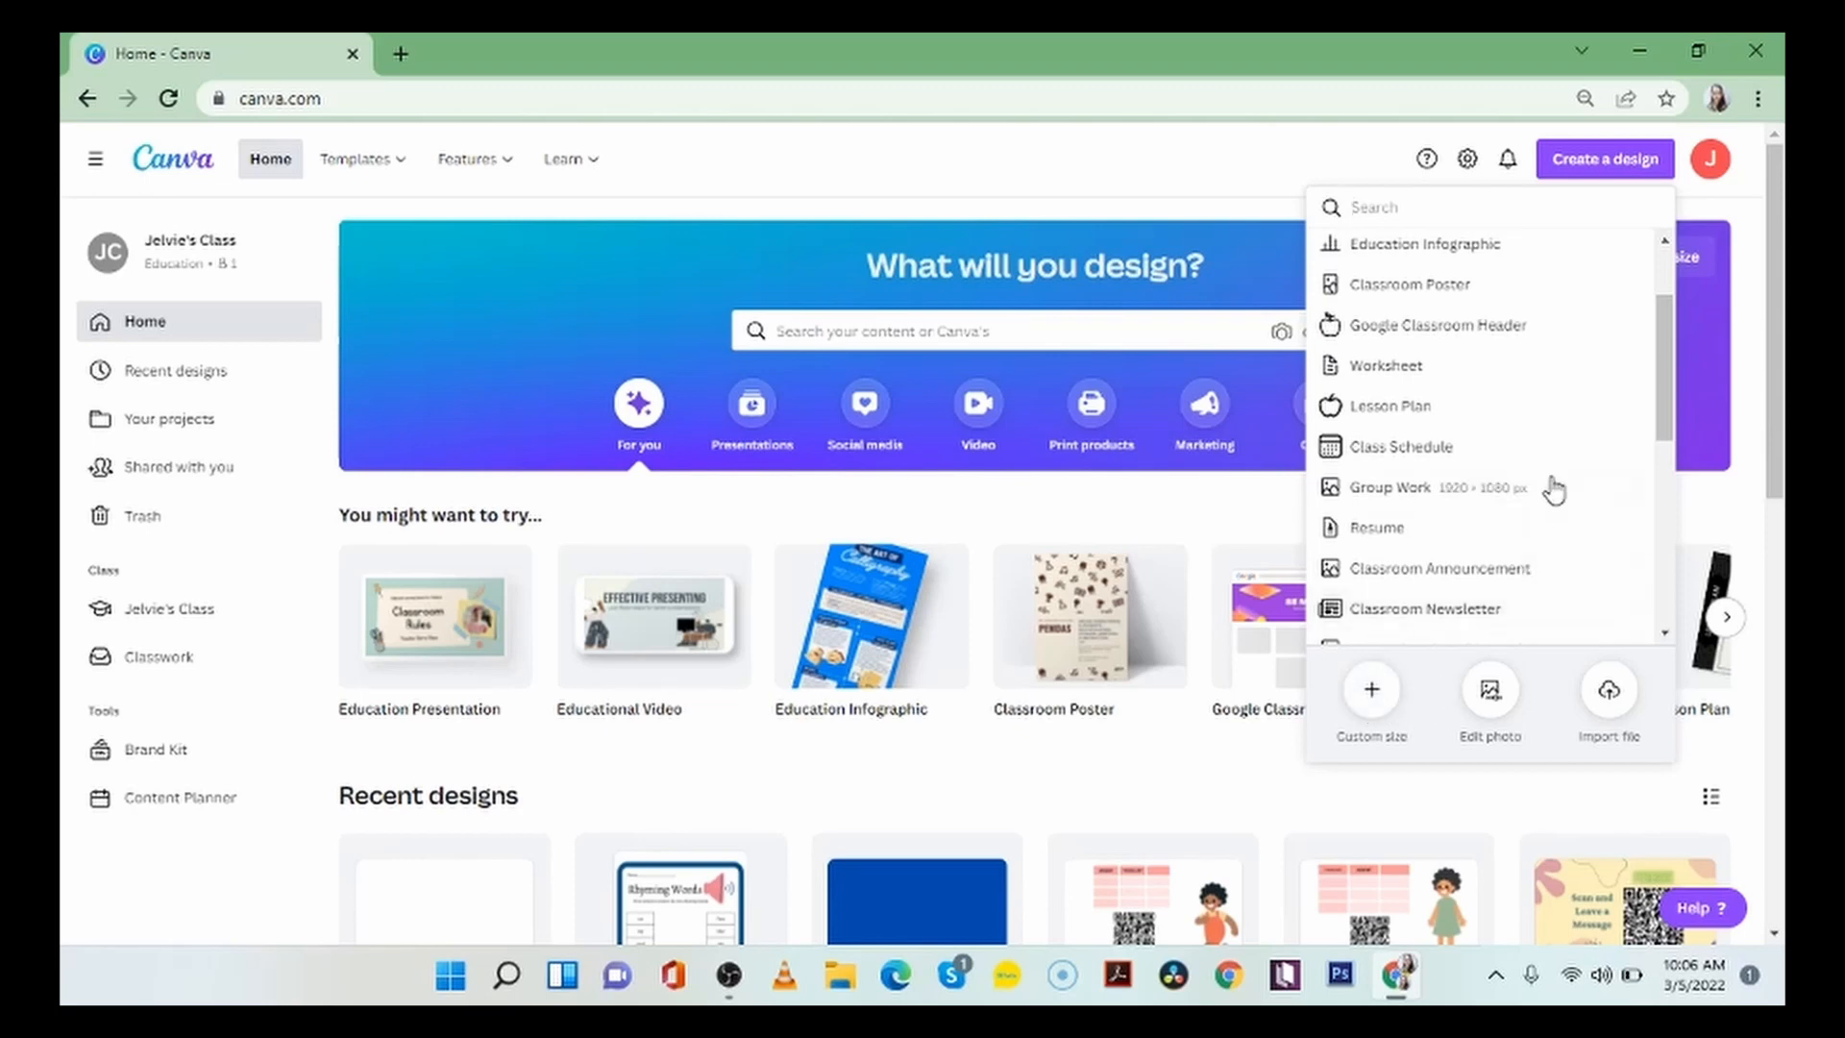
scroll(1554, 490, up, 2)
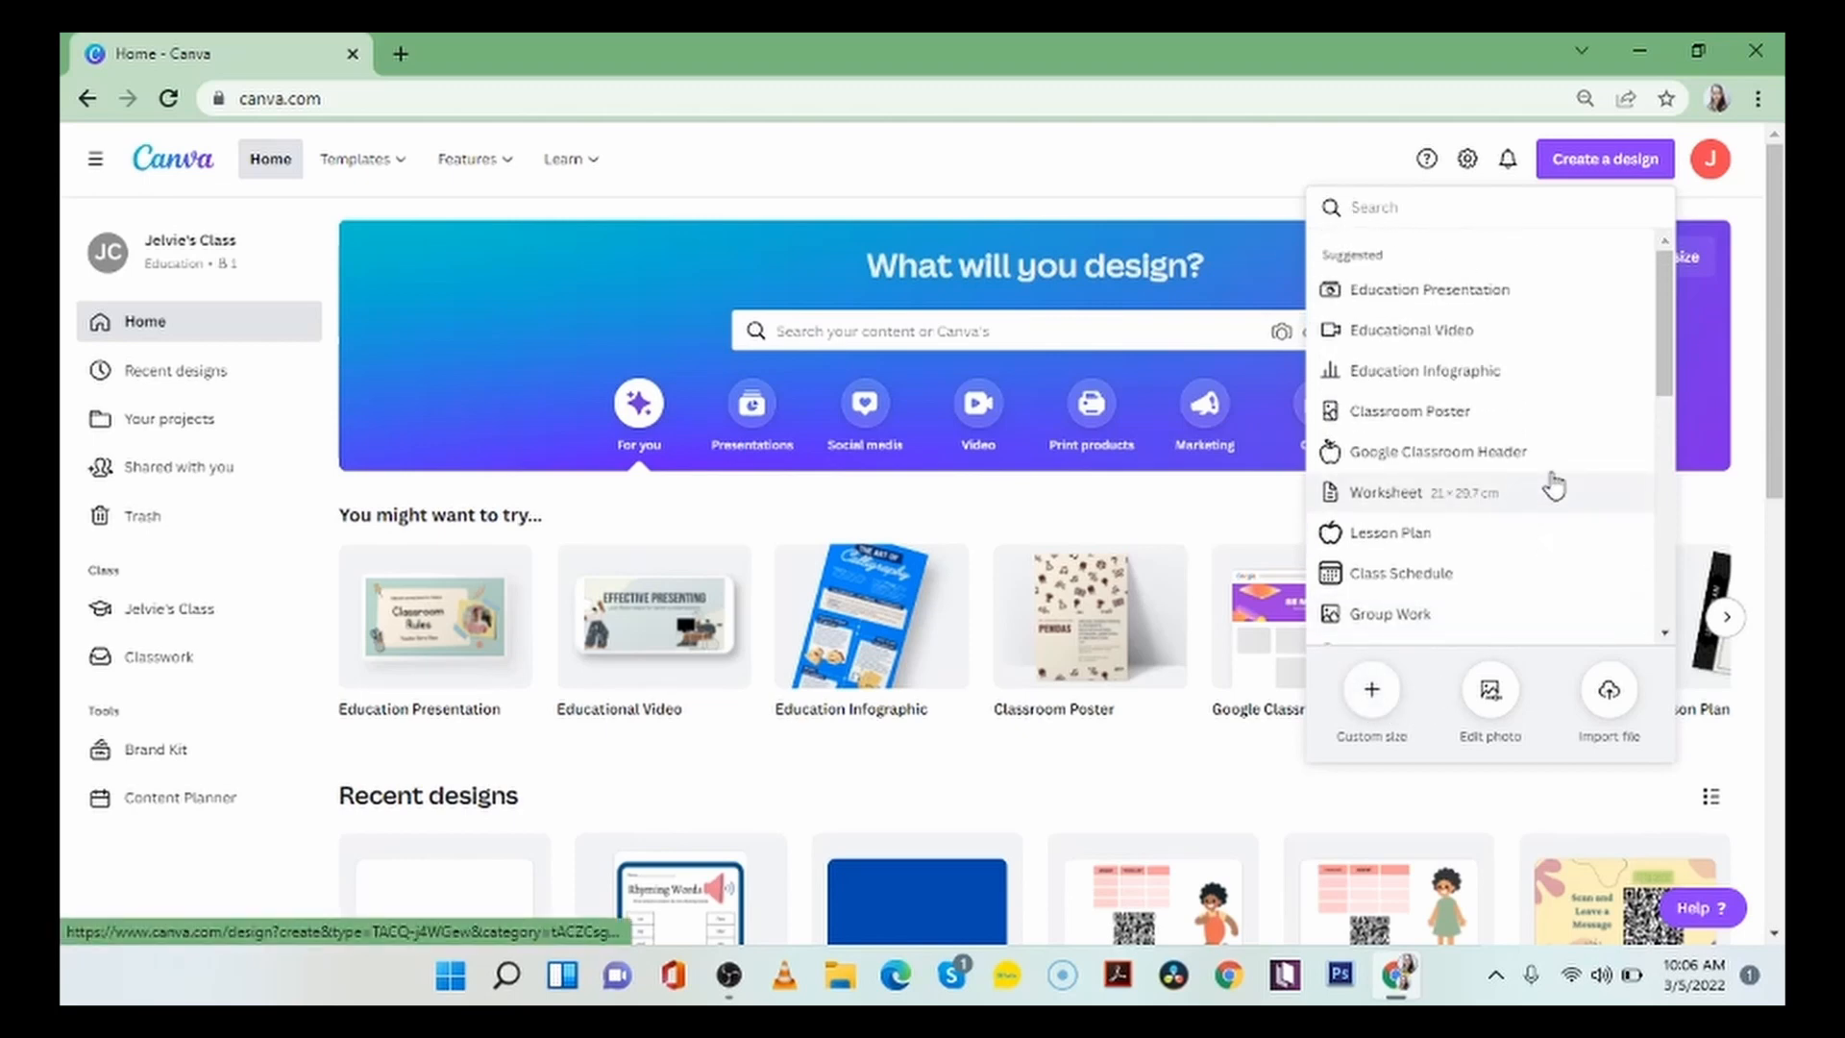
click(1542, 292)
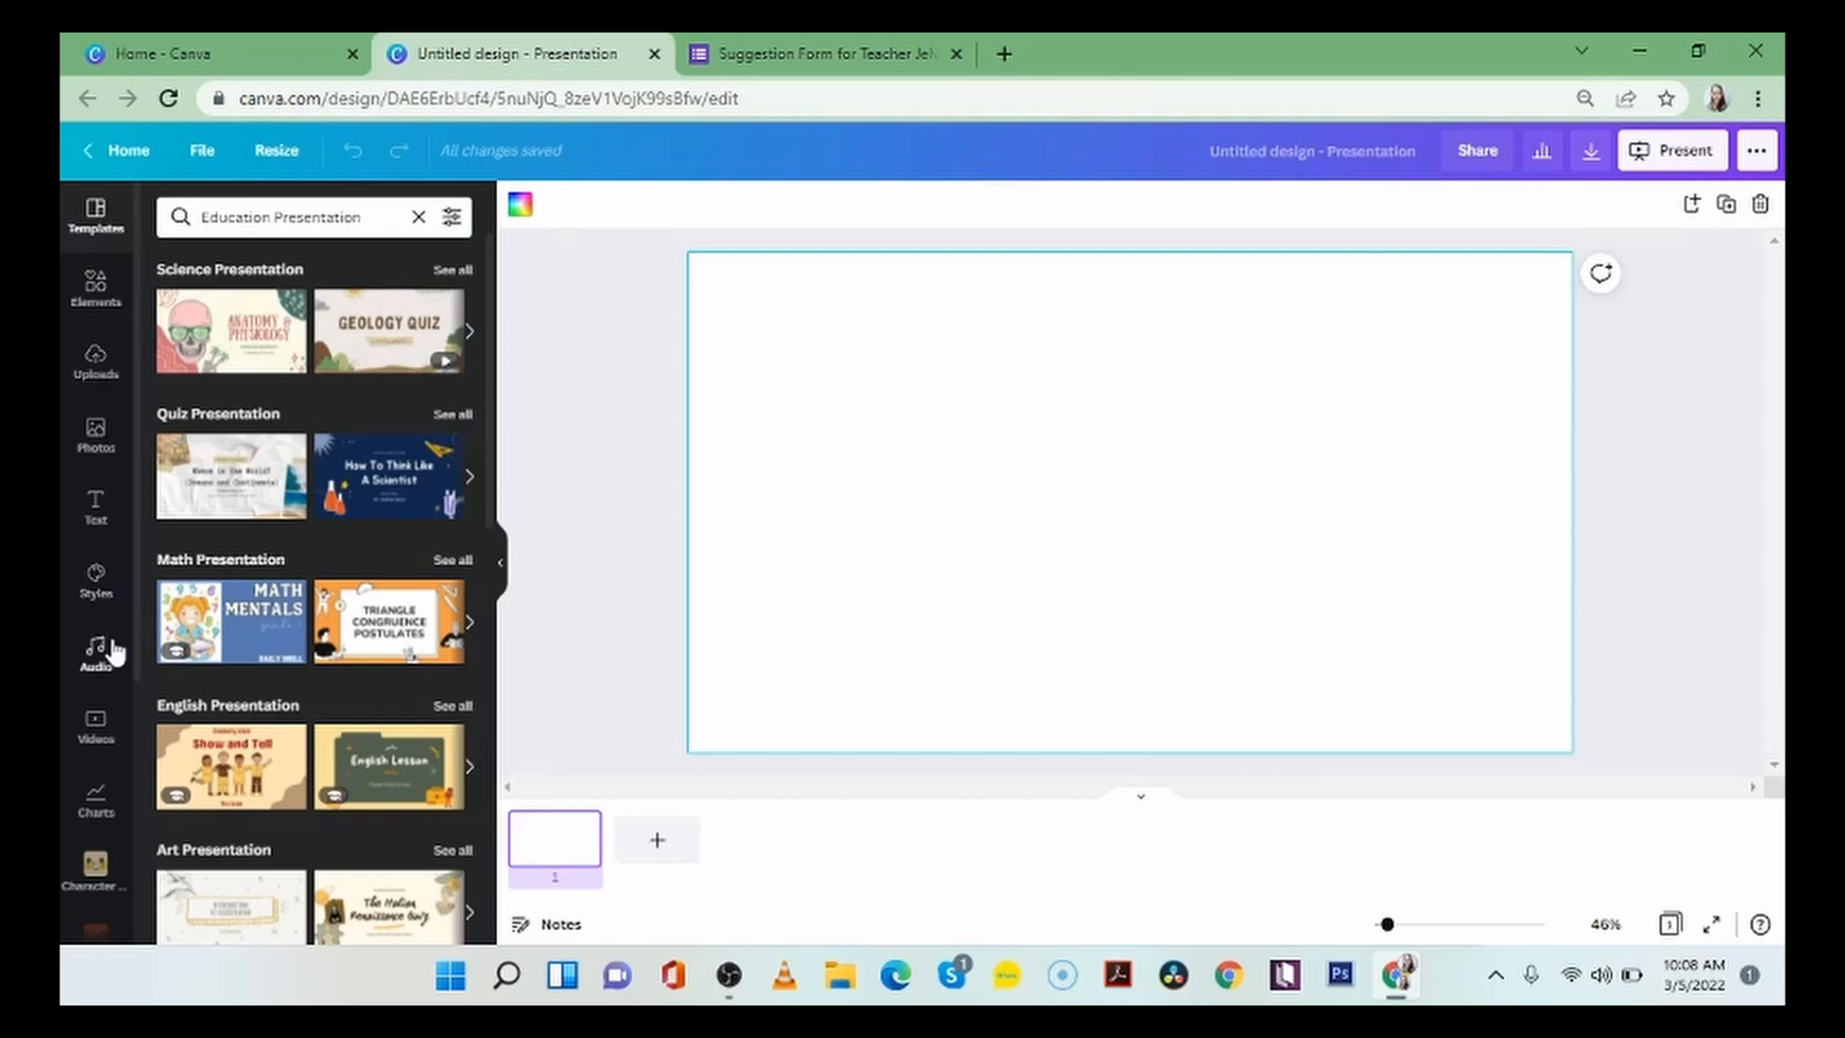
Open the Character Builder app from the additional Canva apps for creating something new.
scroll(113, 659, down, 4)
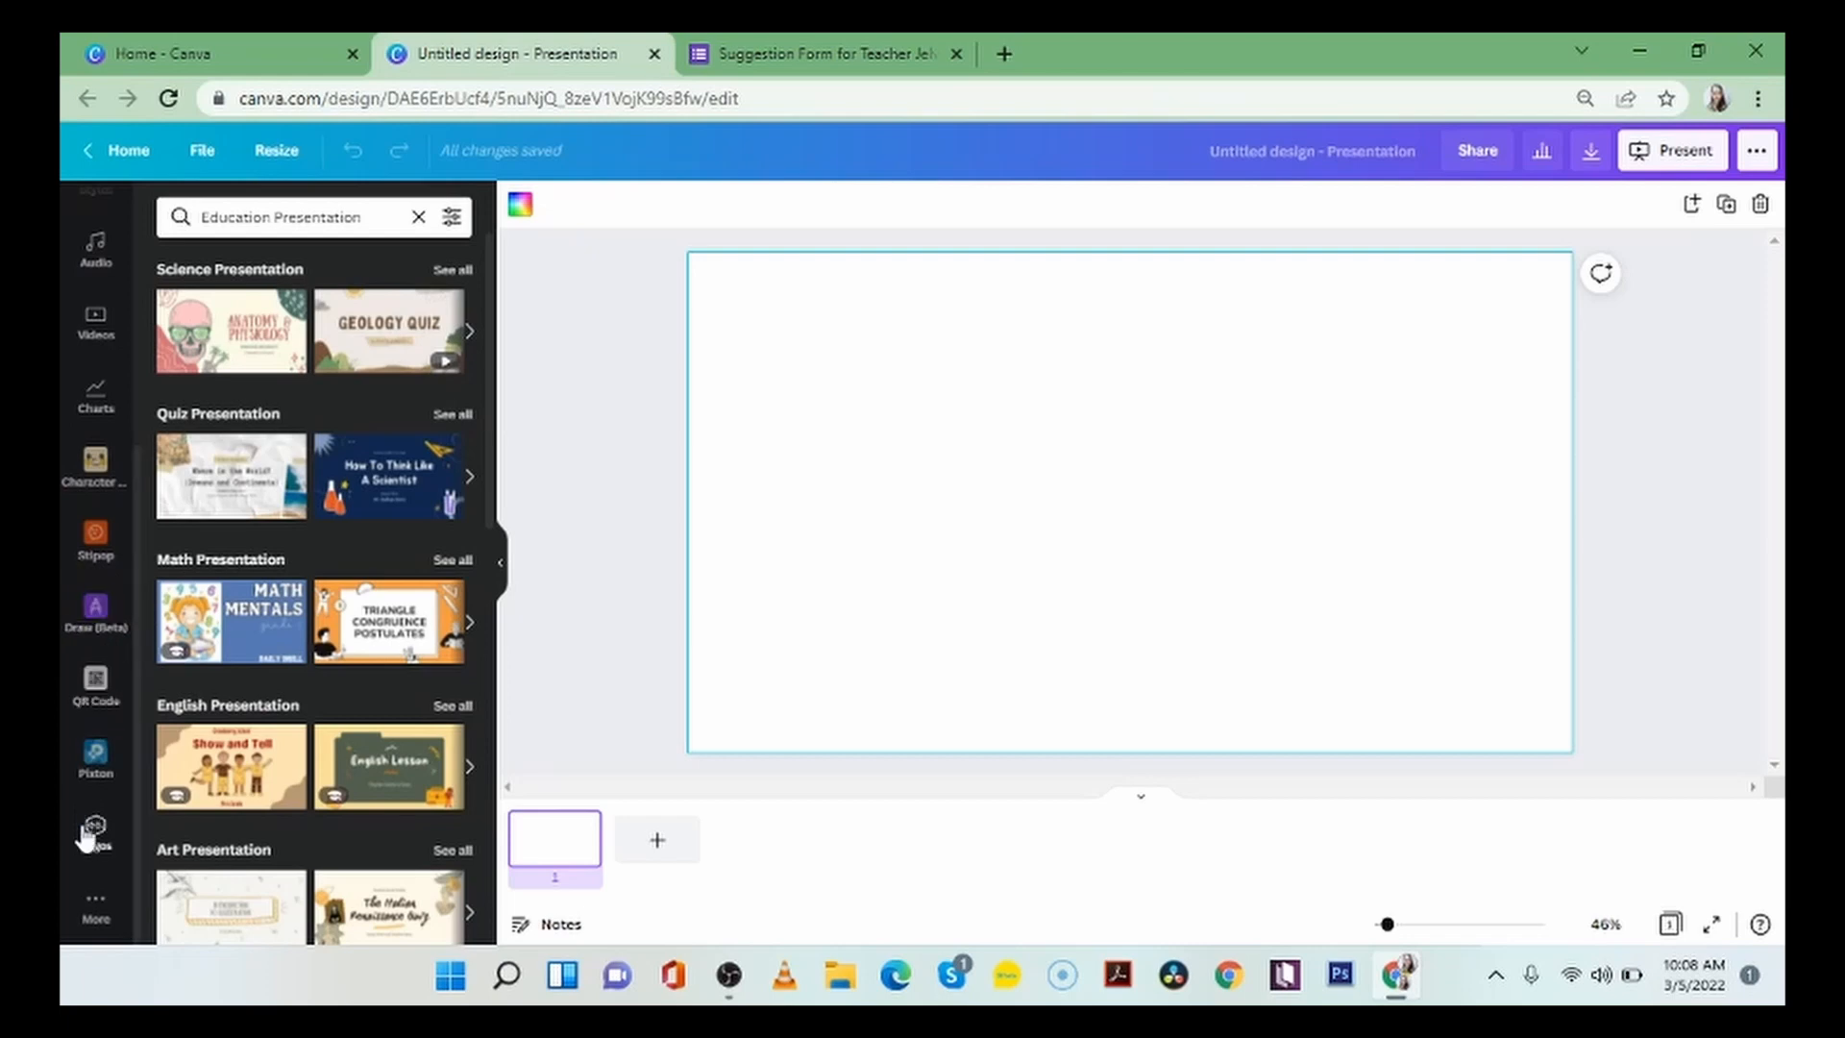
click(95, 908)
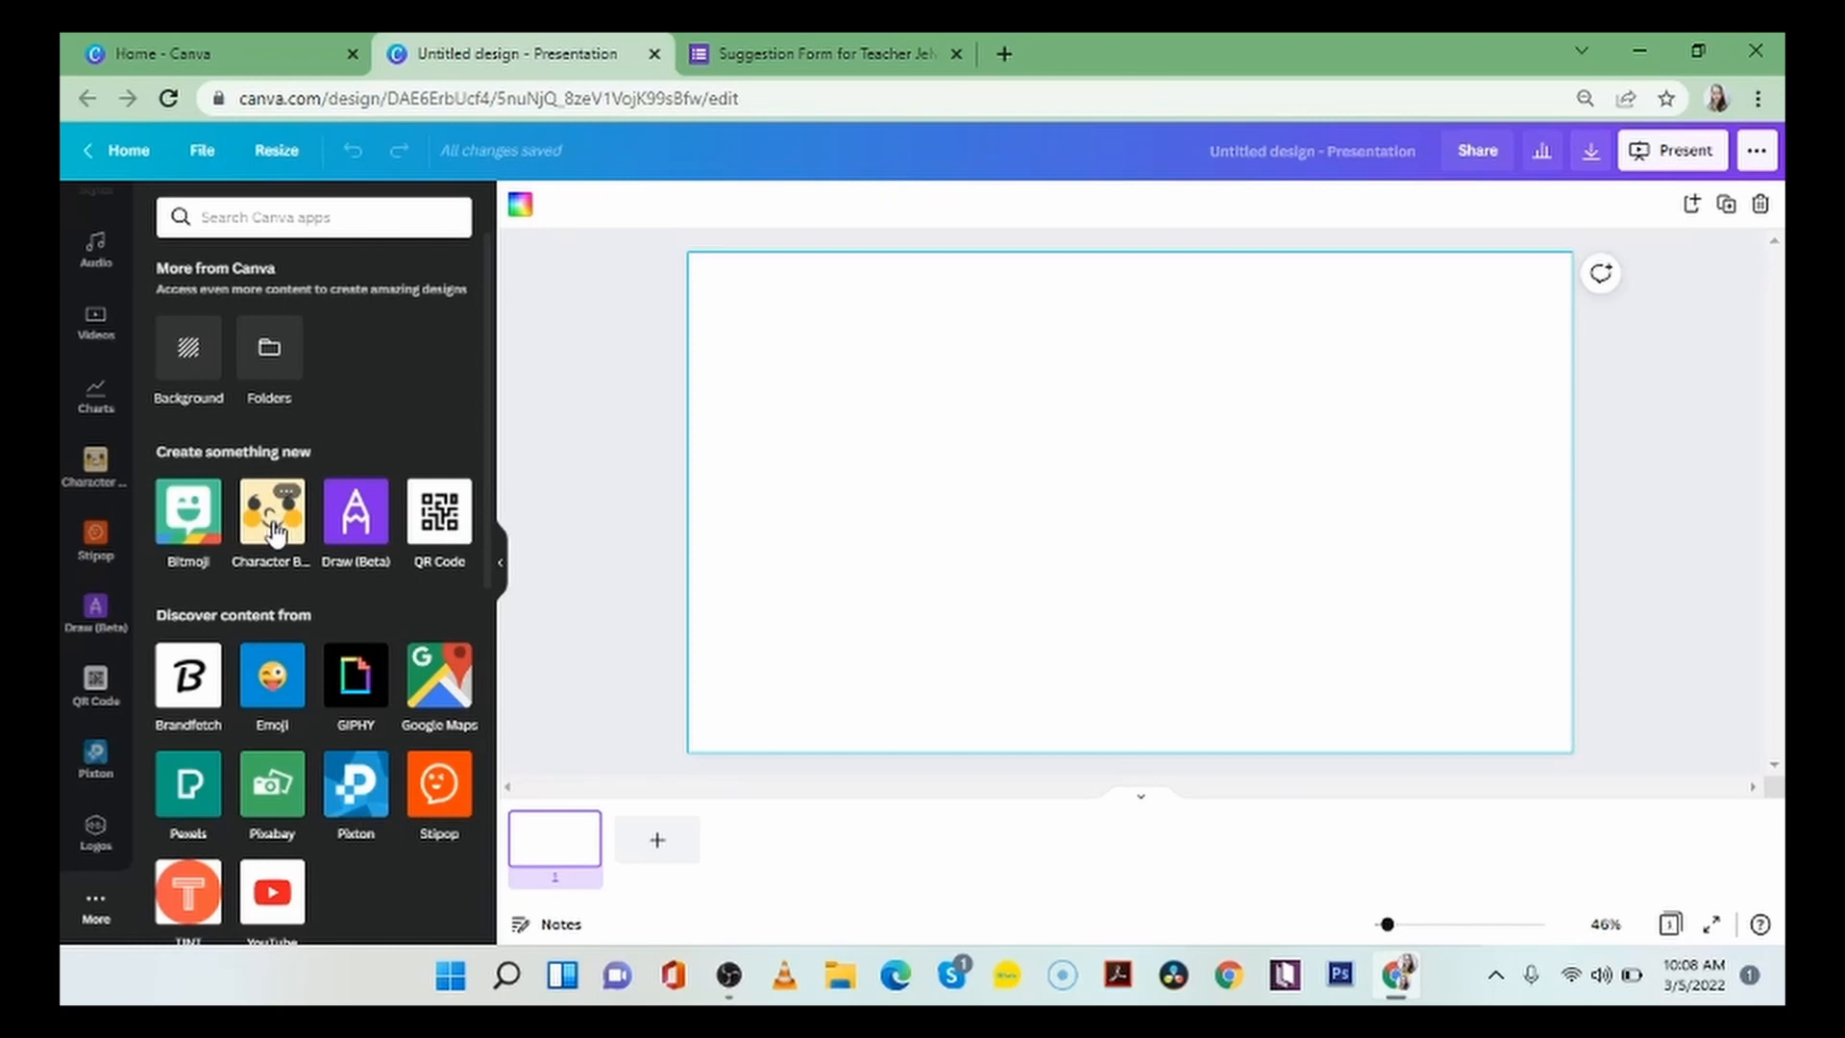
click(274, 531)
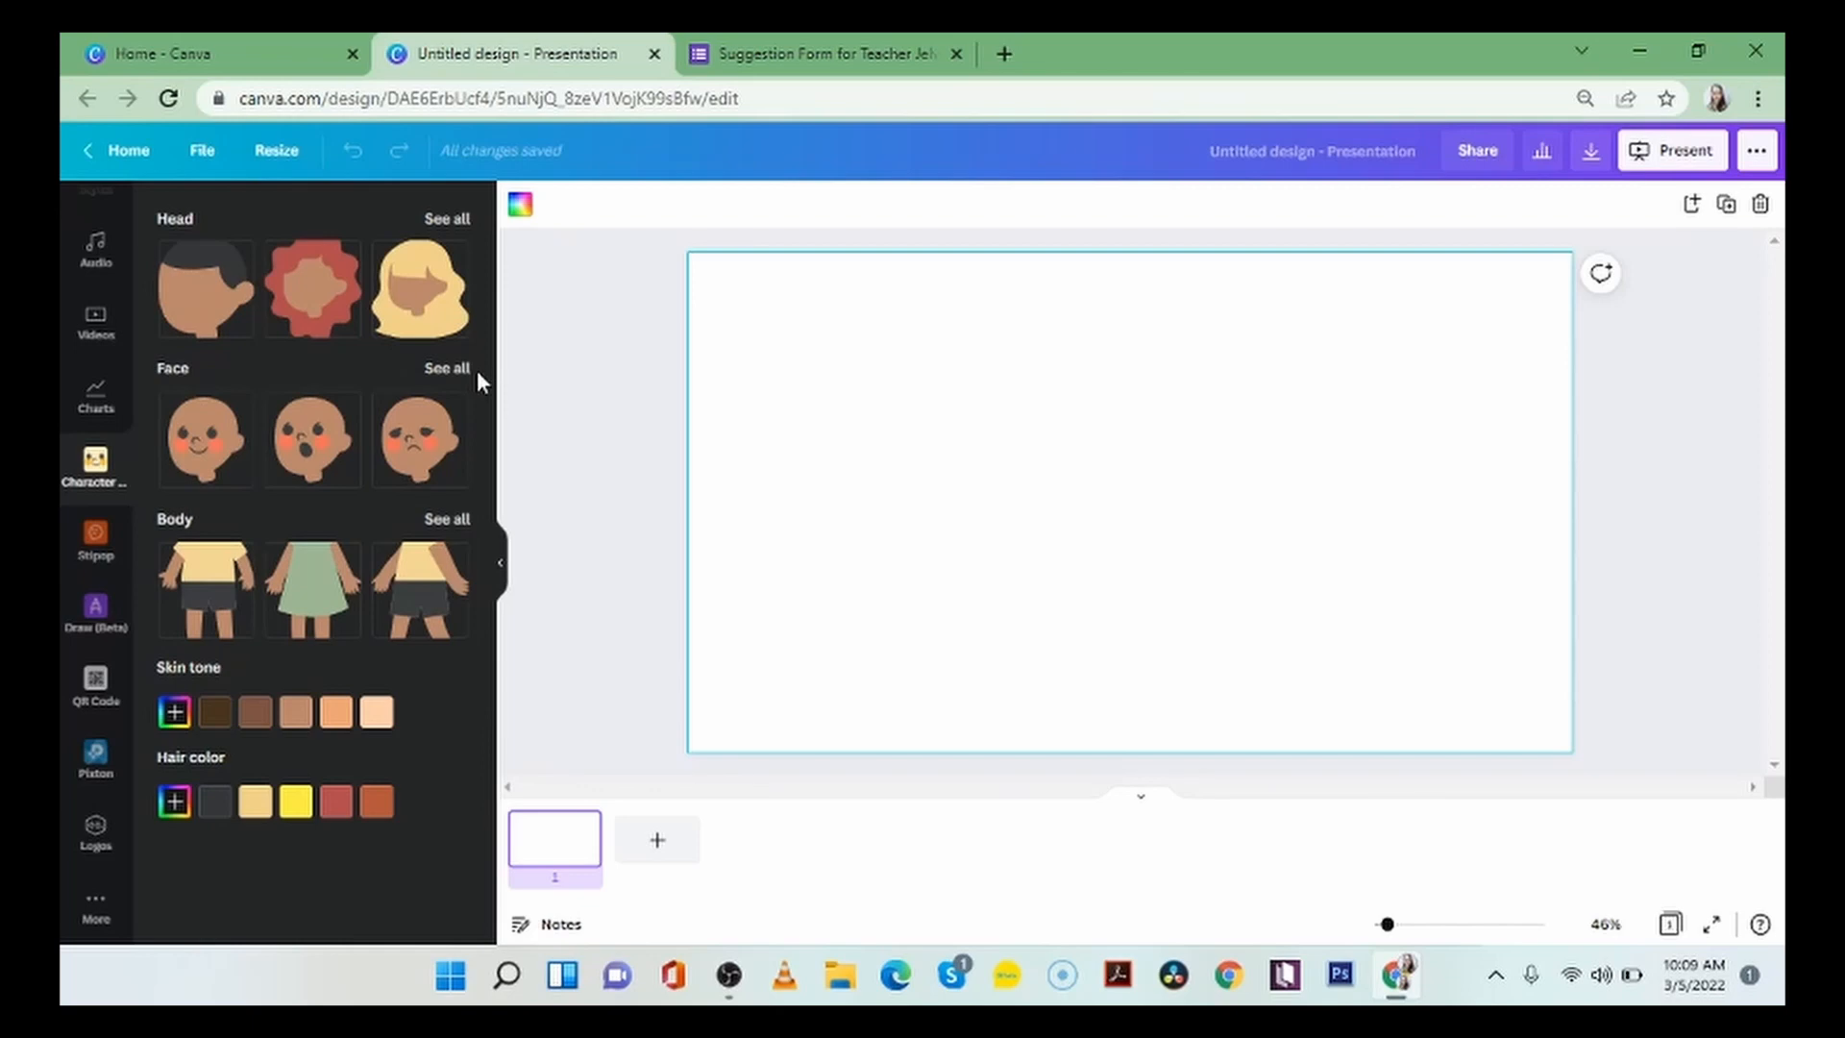
Try several head styles from the full head collection and give the character the short curly black hair.
click(441, 223)
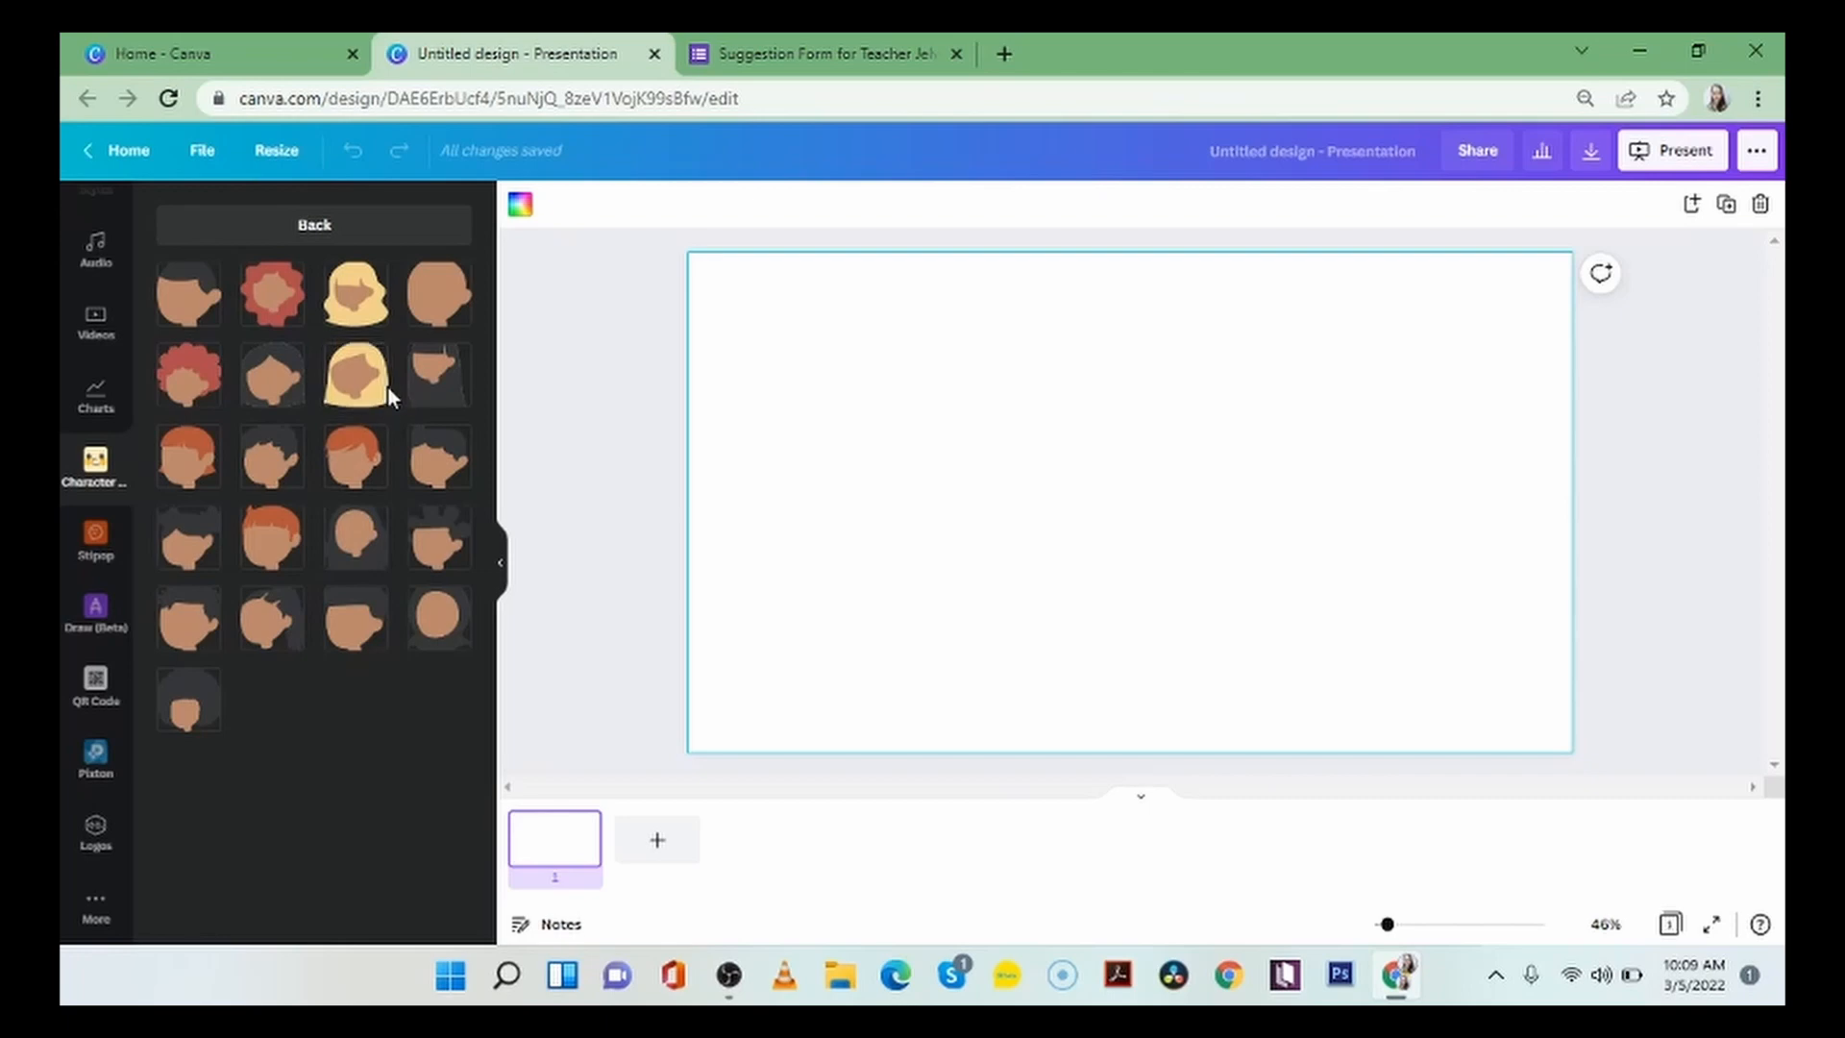
click(417, 382)
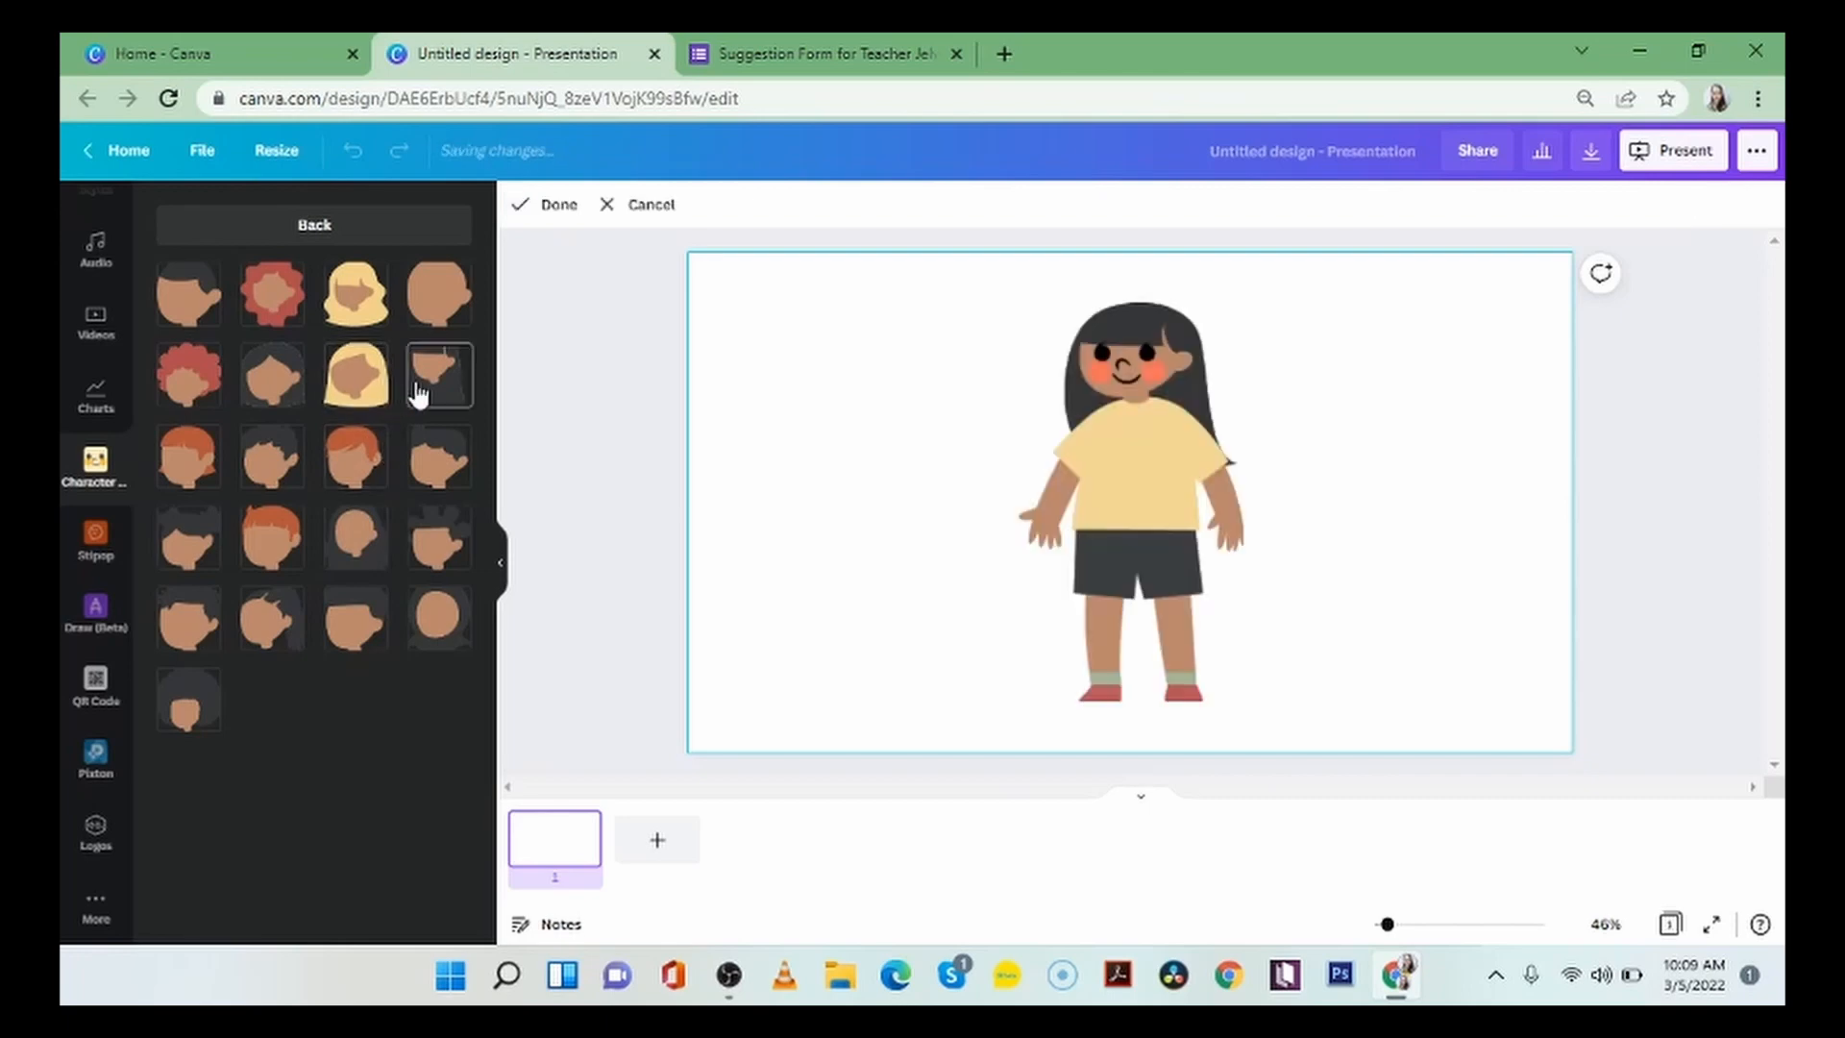
click(288, 303)
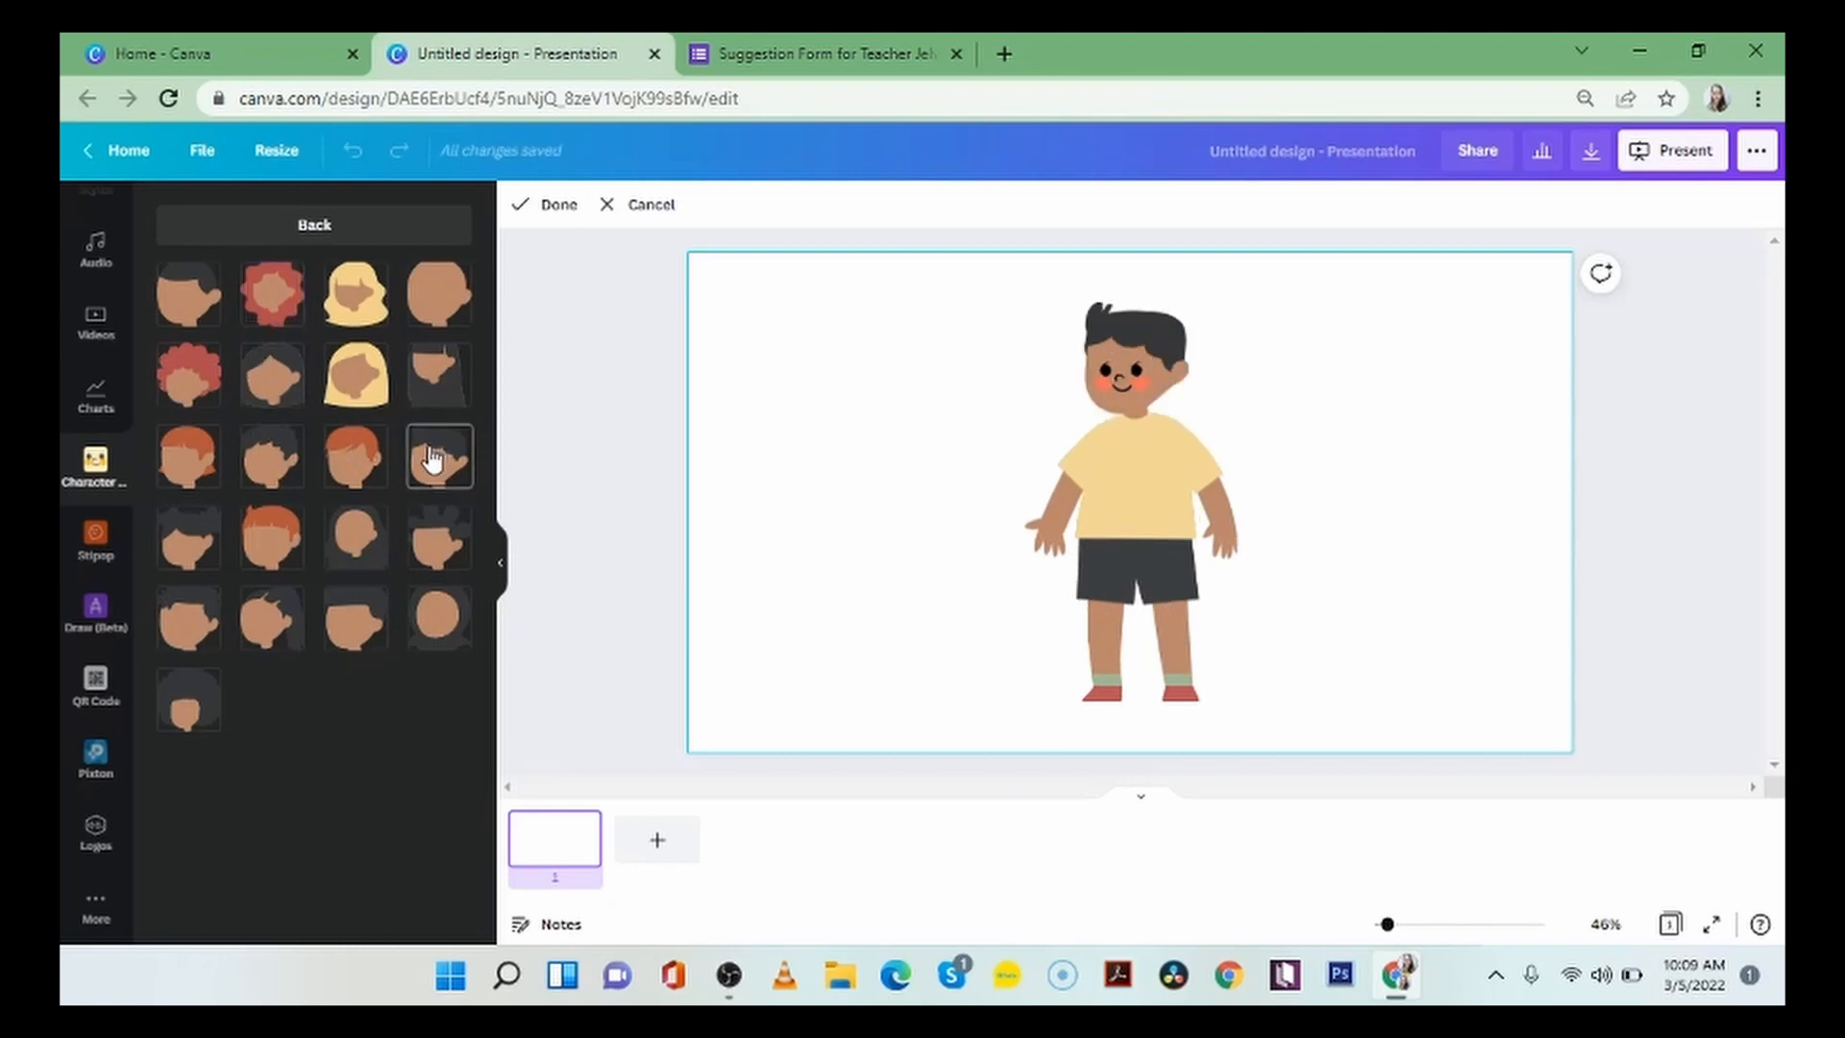
click(197, 376)
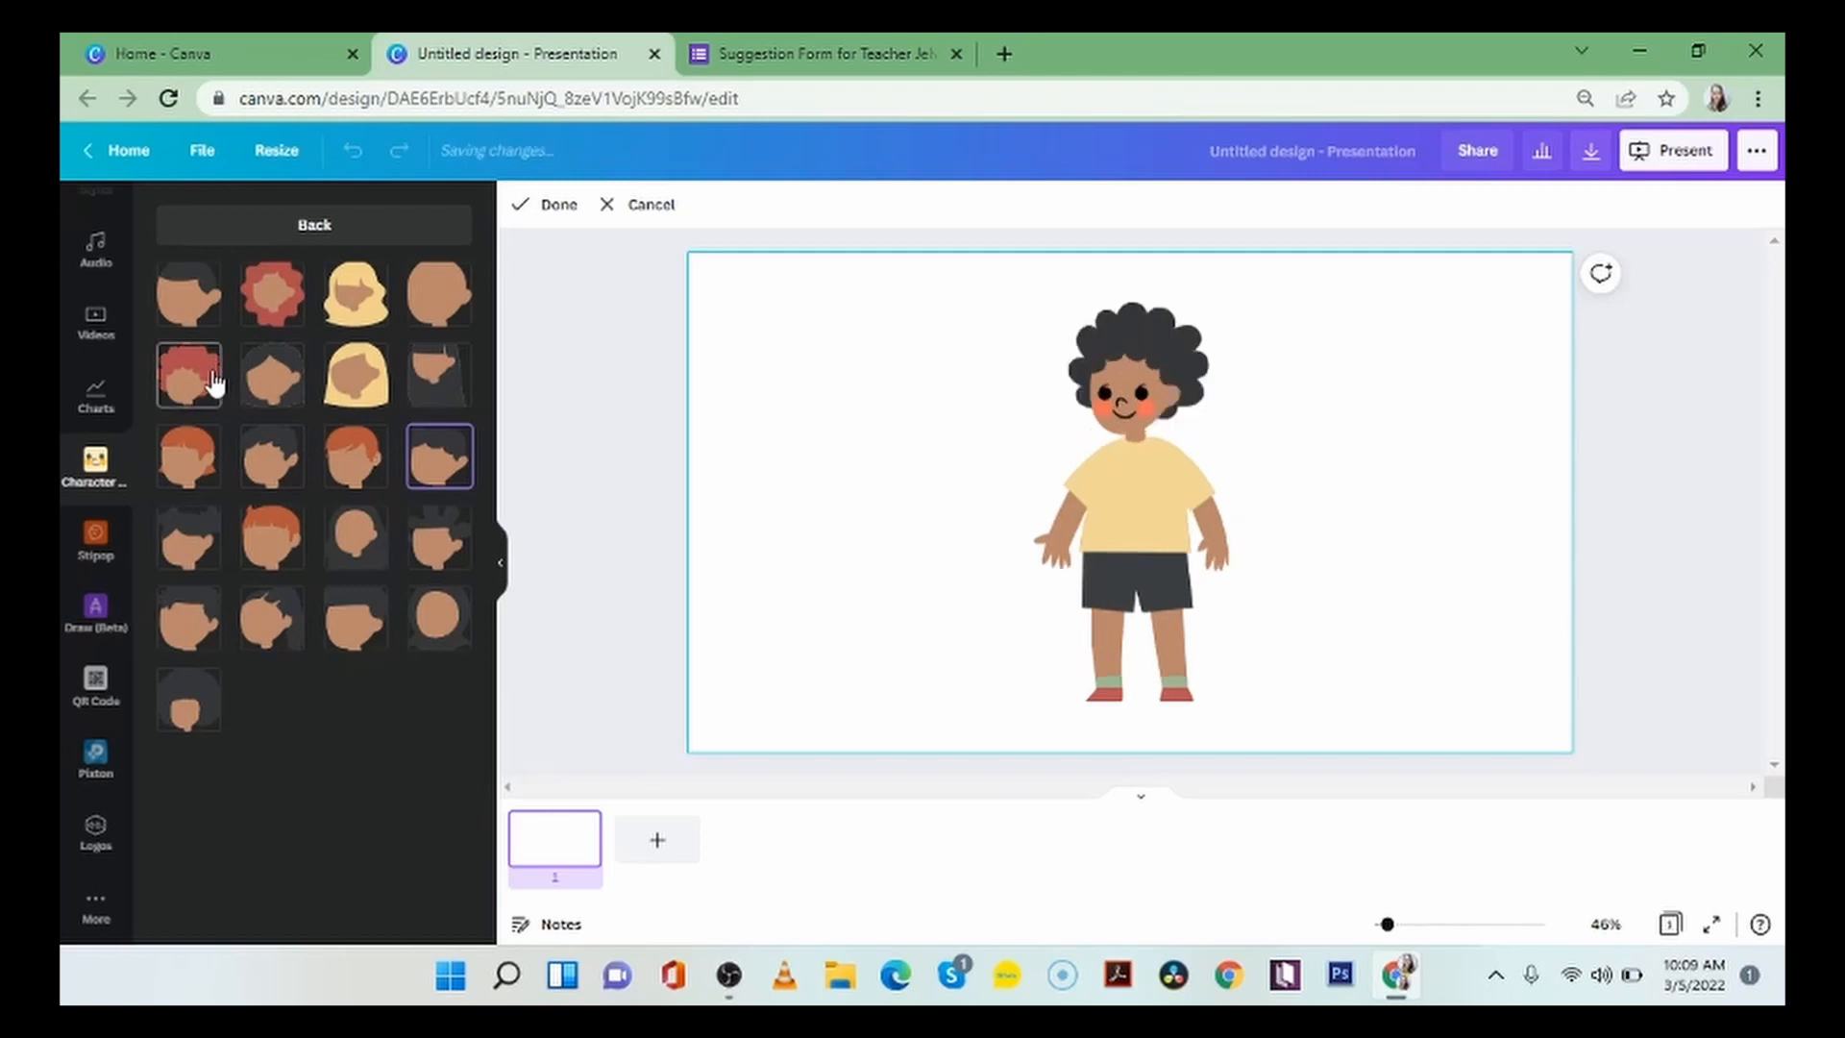
click(444, 300)
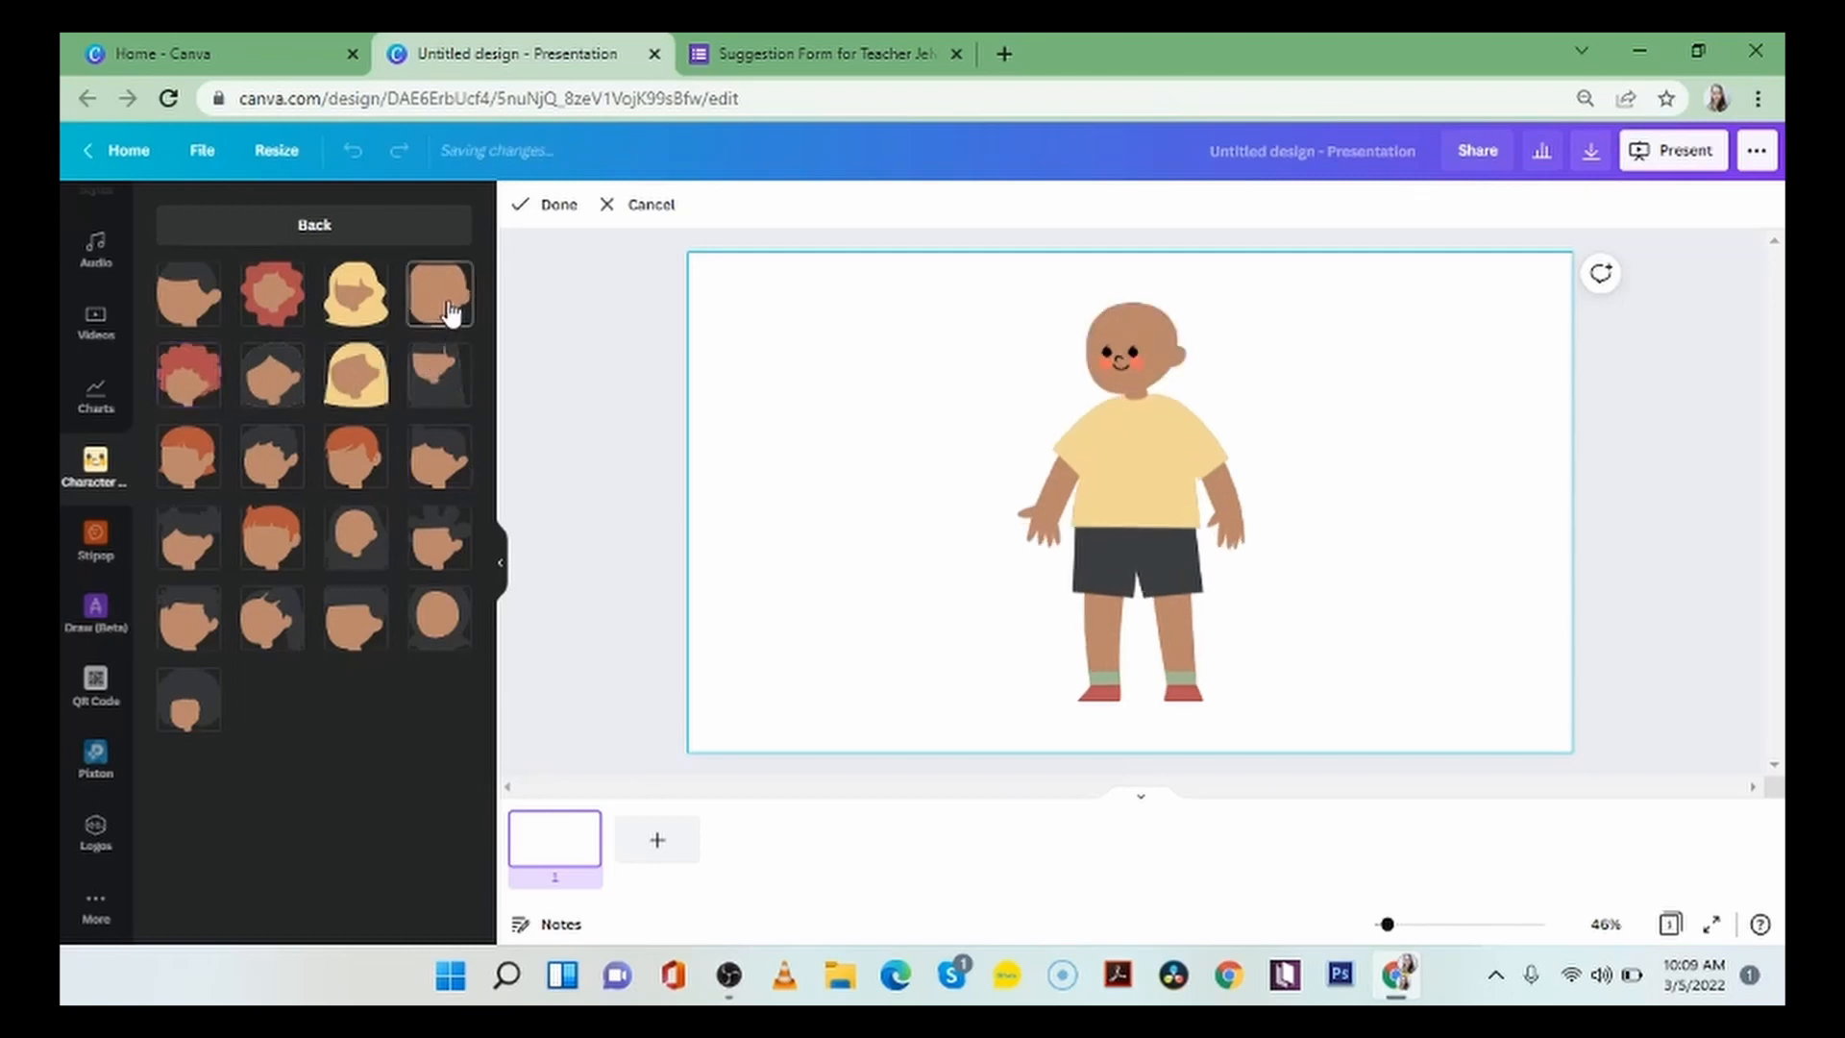
click(257, 519)
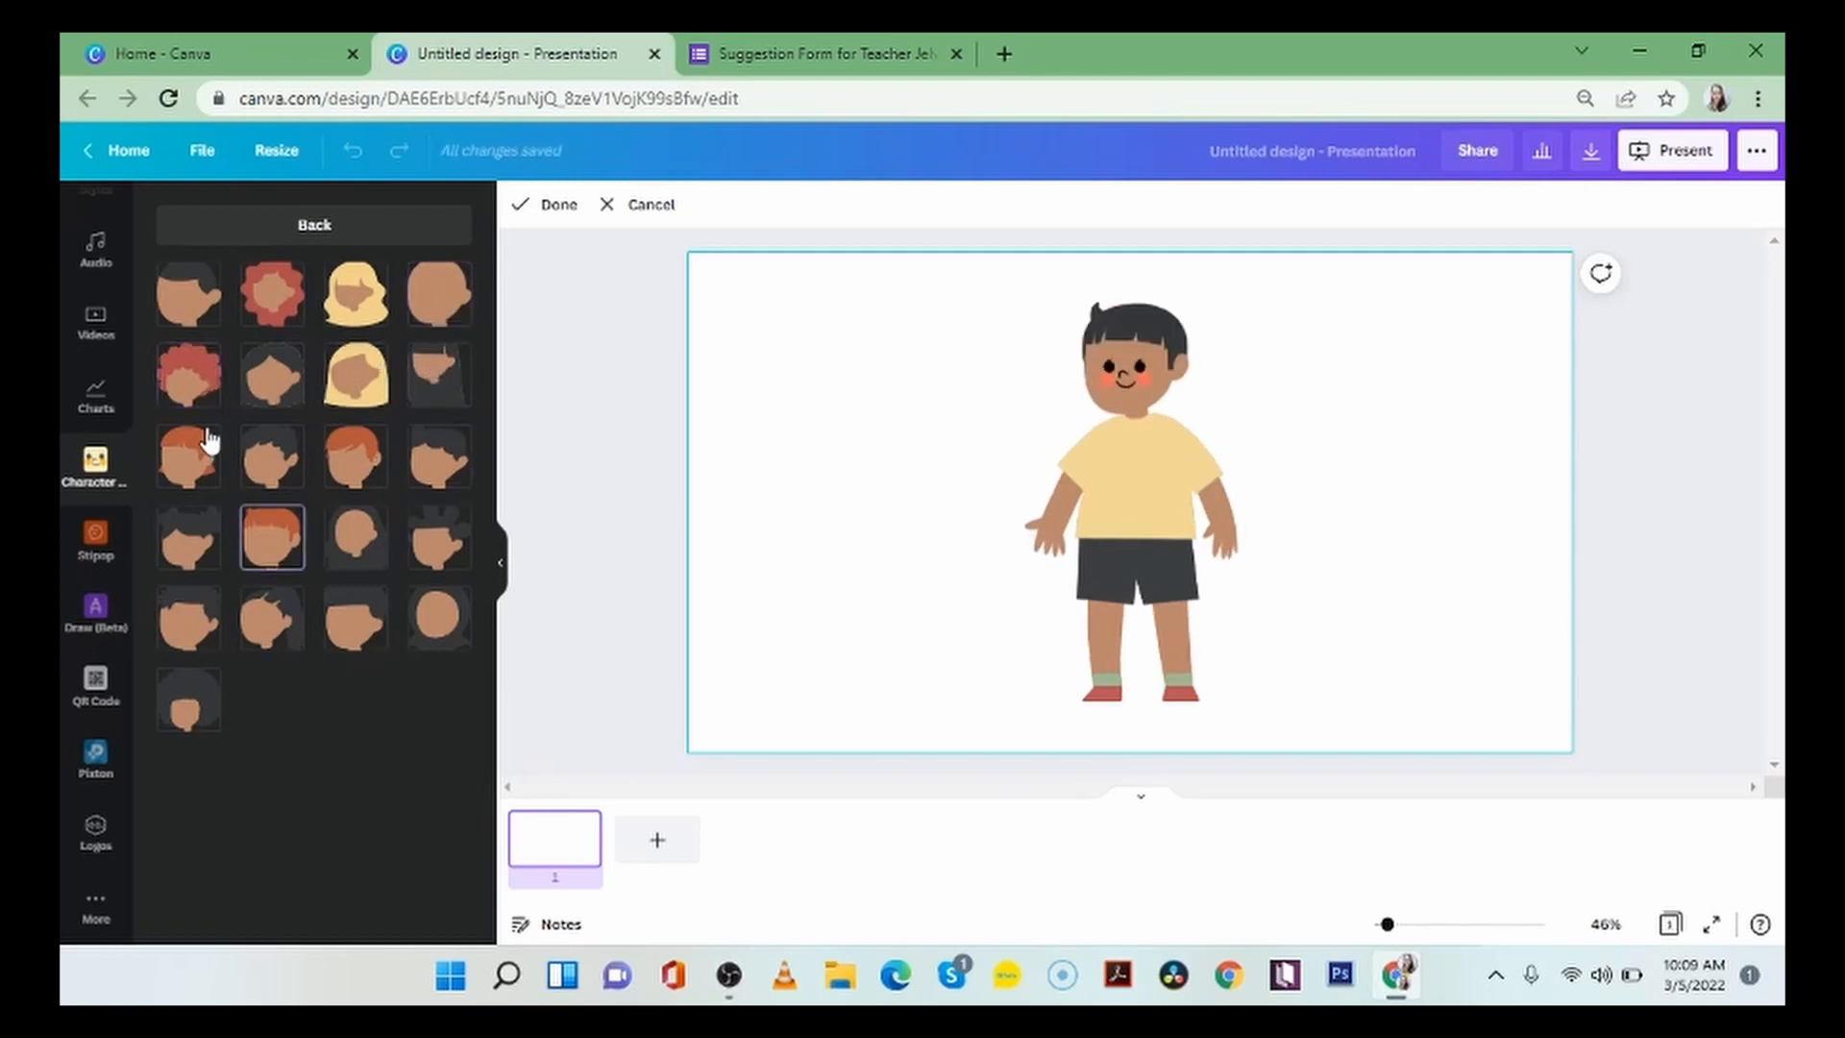
click(199, 386)
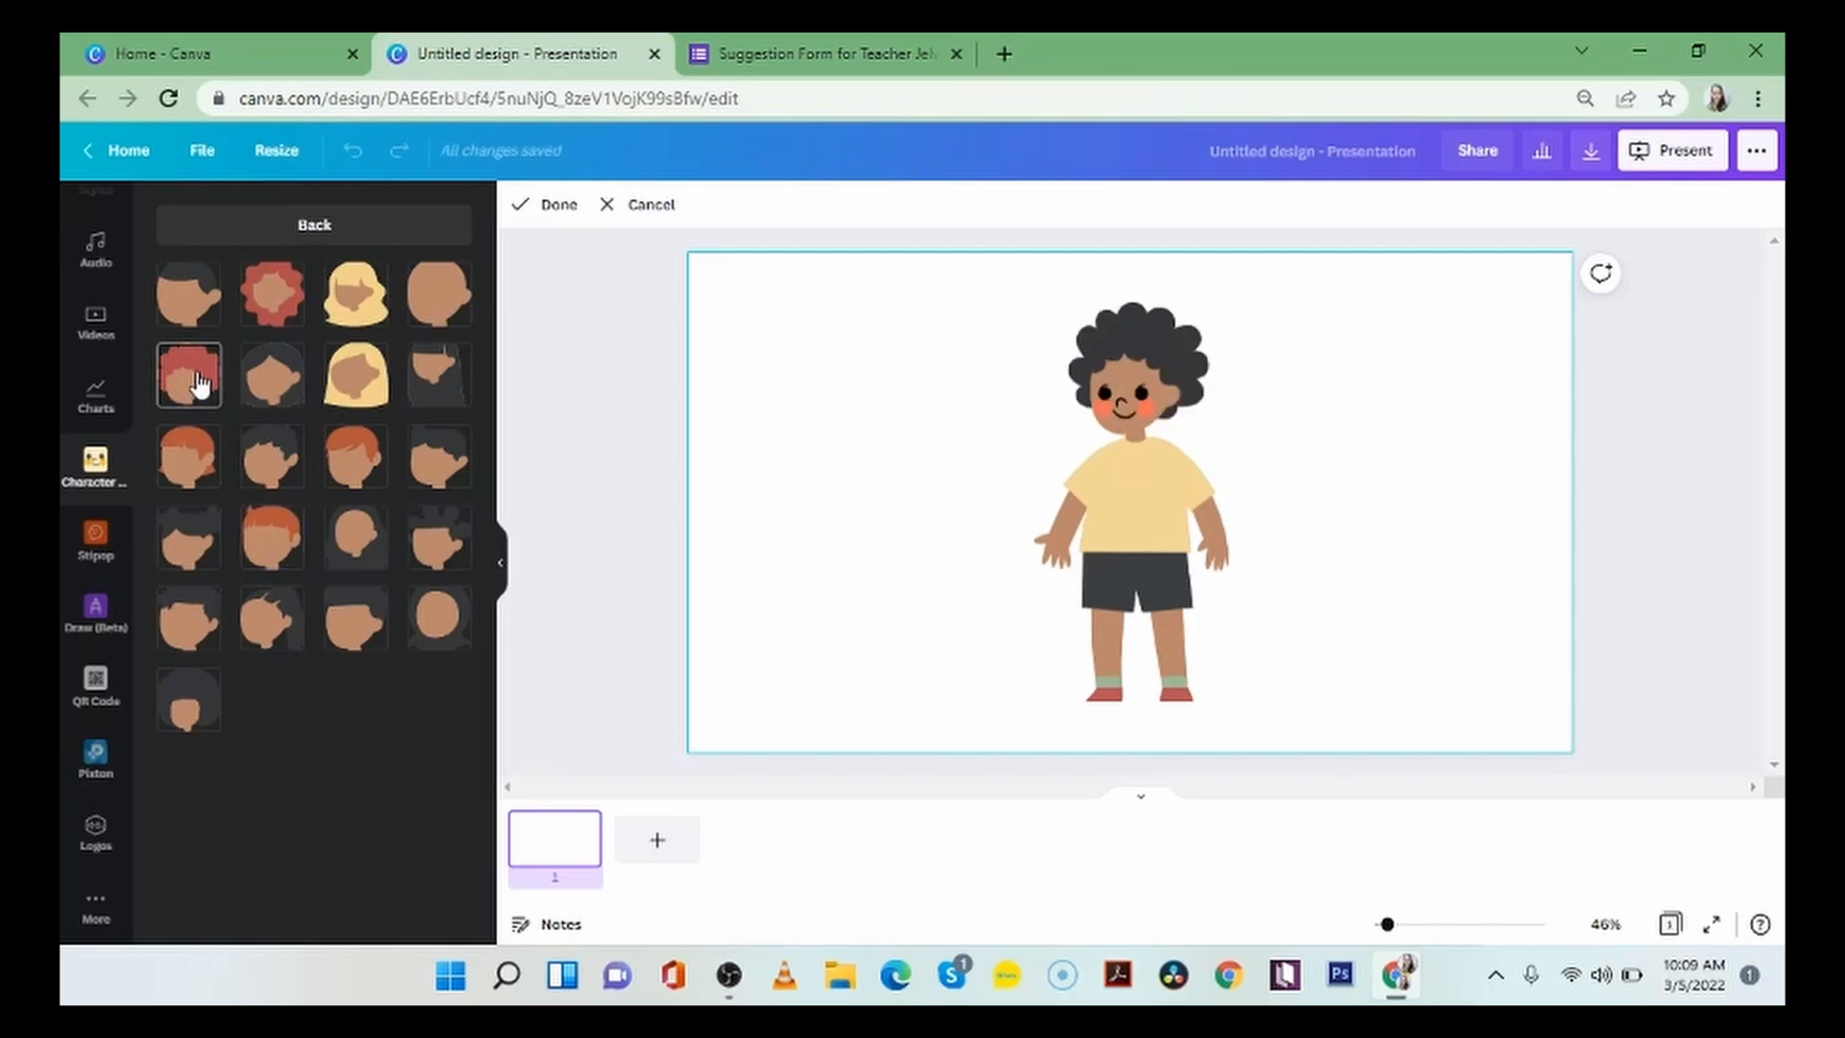
click(352, 232)
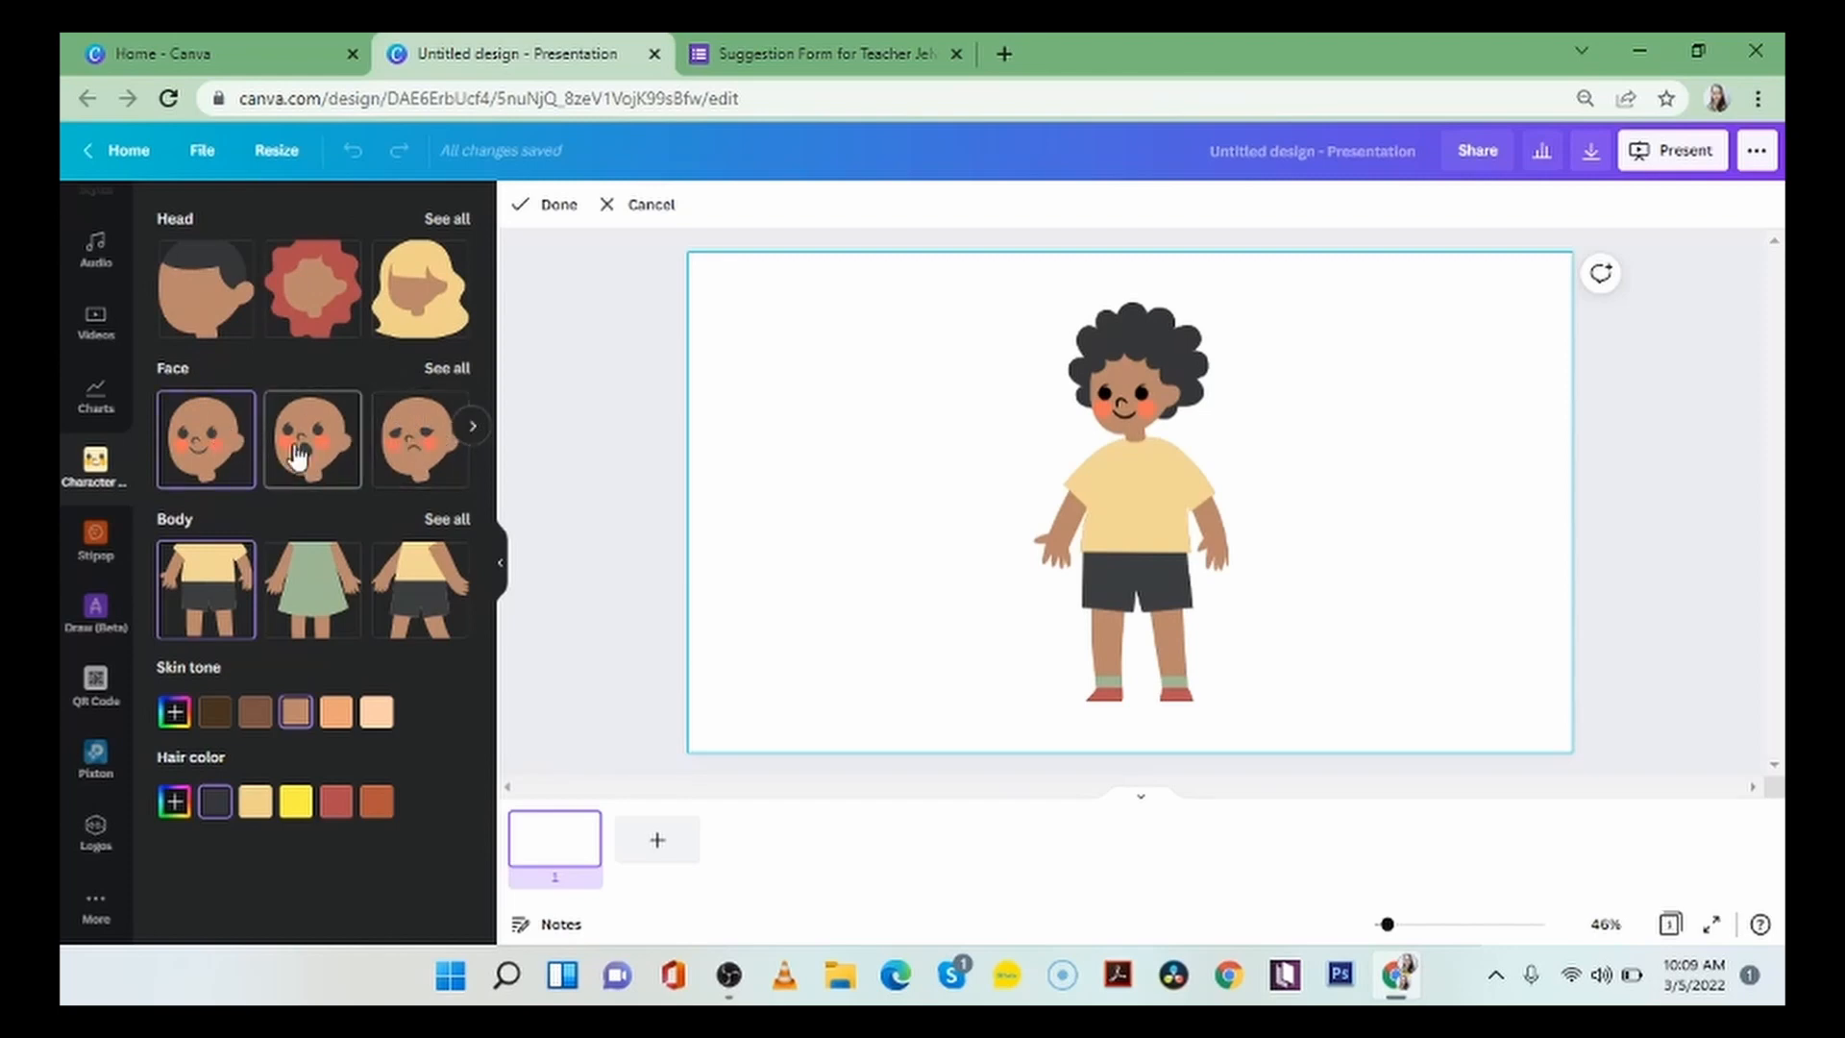
Try angry, surprised and sad expressions from the full face collection, and give the character the wide toothy smile.
click(472, 429)
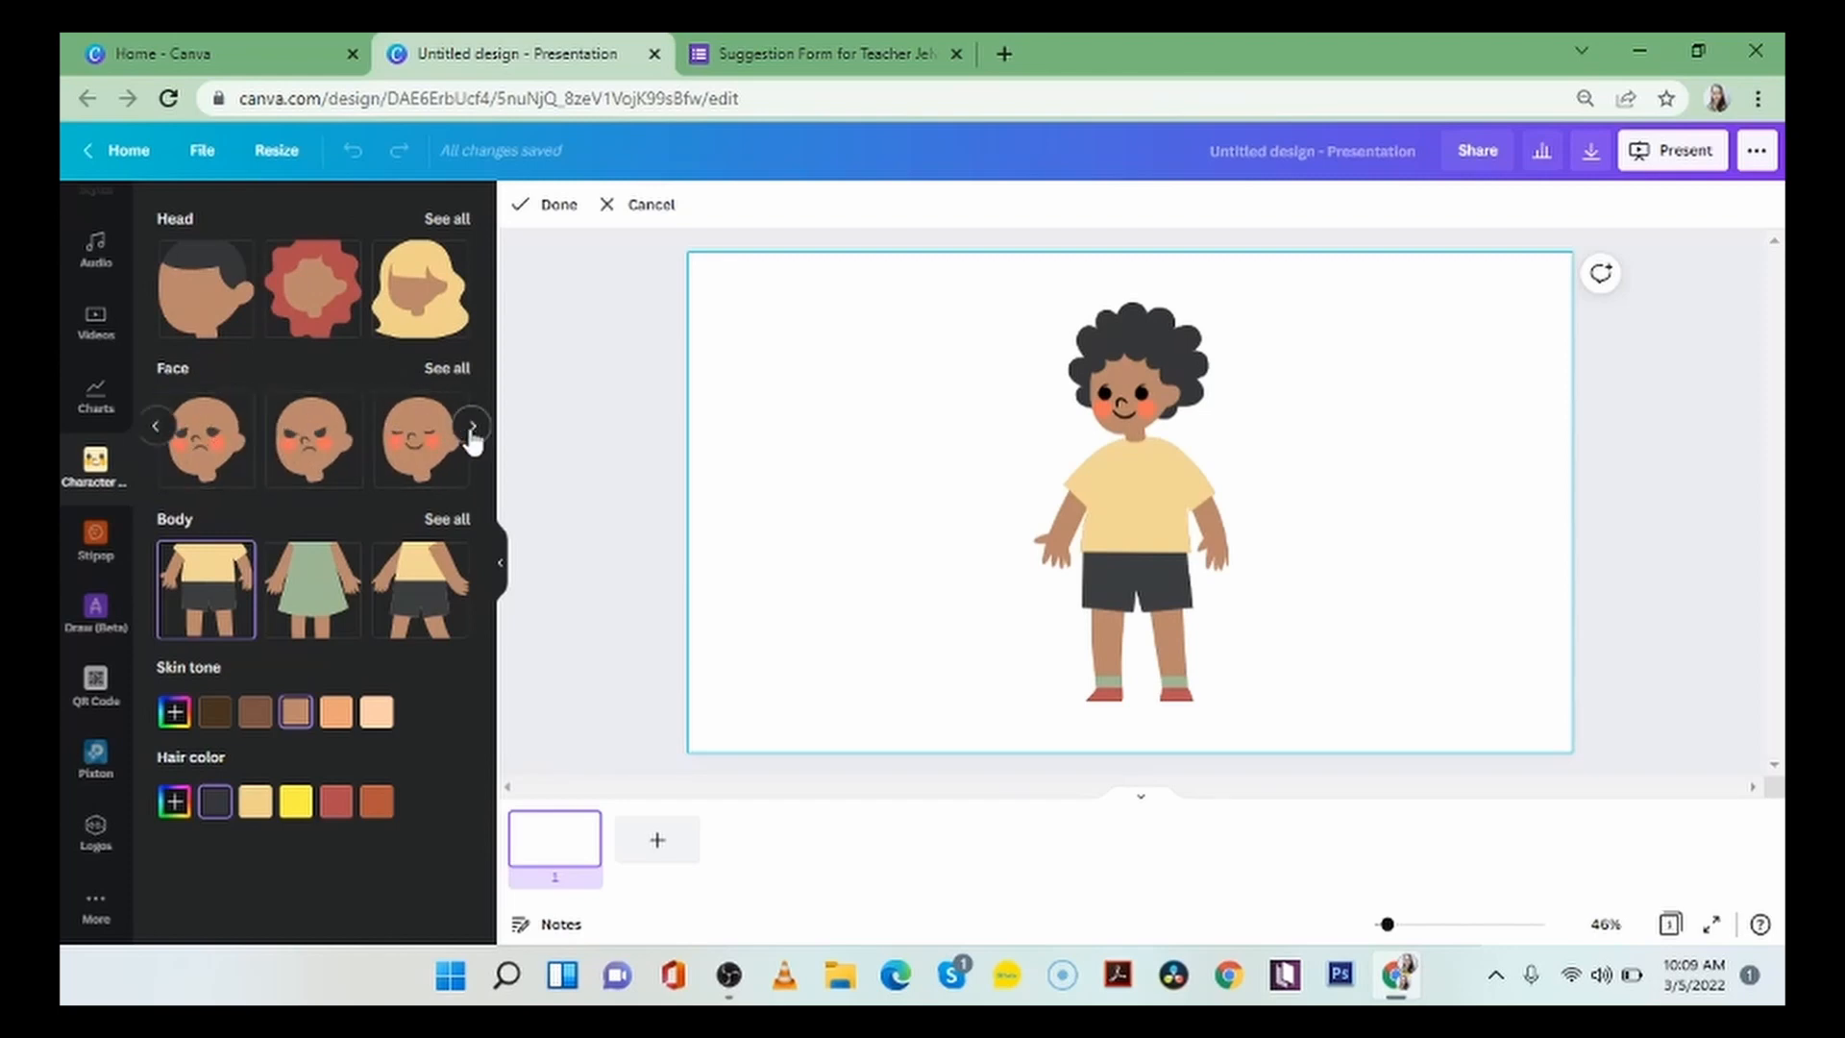
click(471, 429)
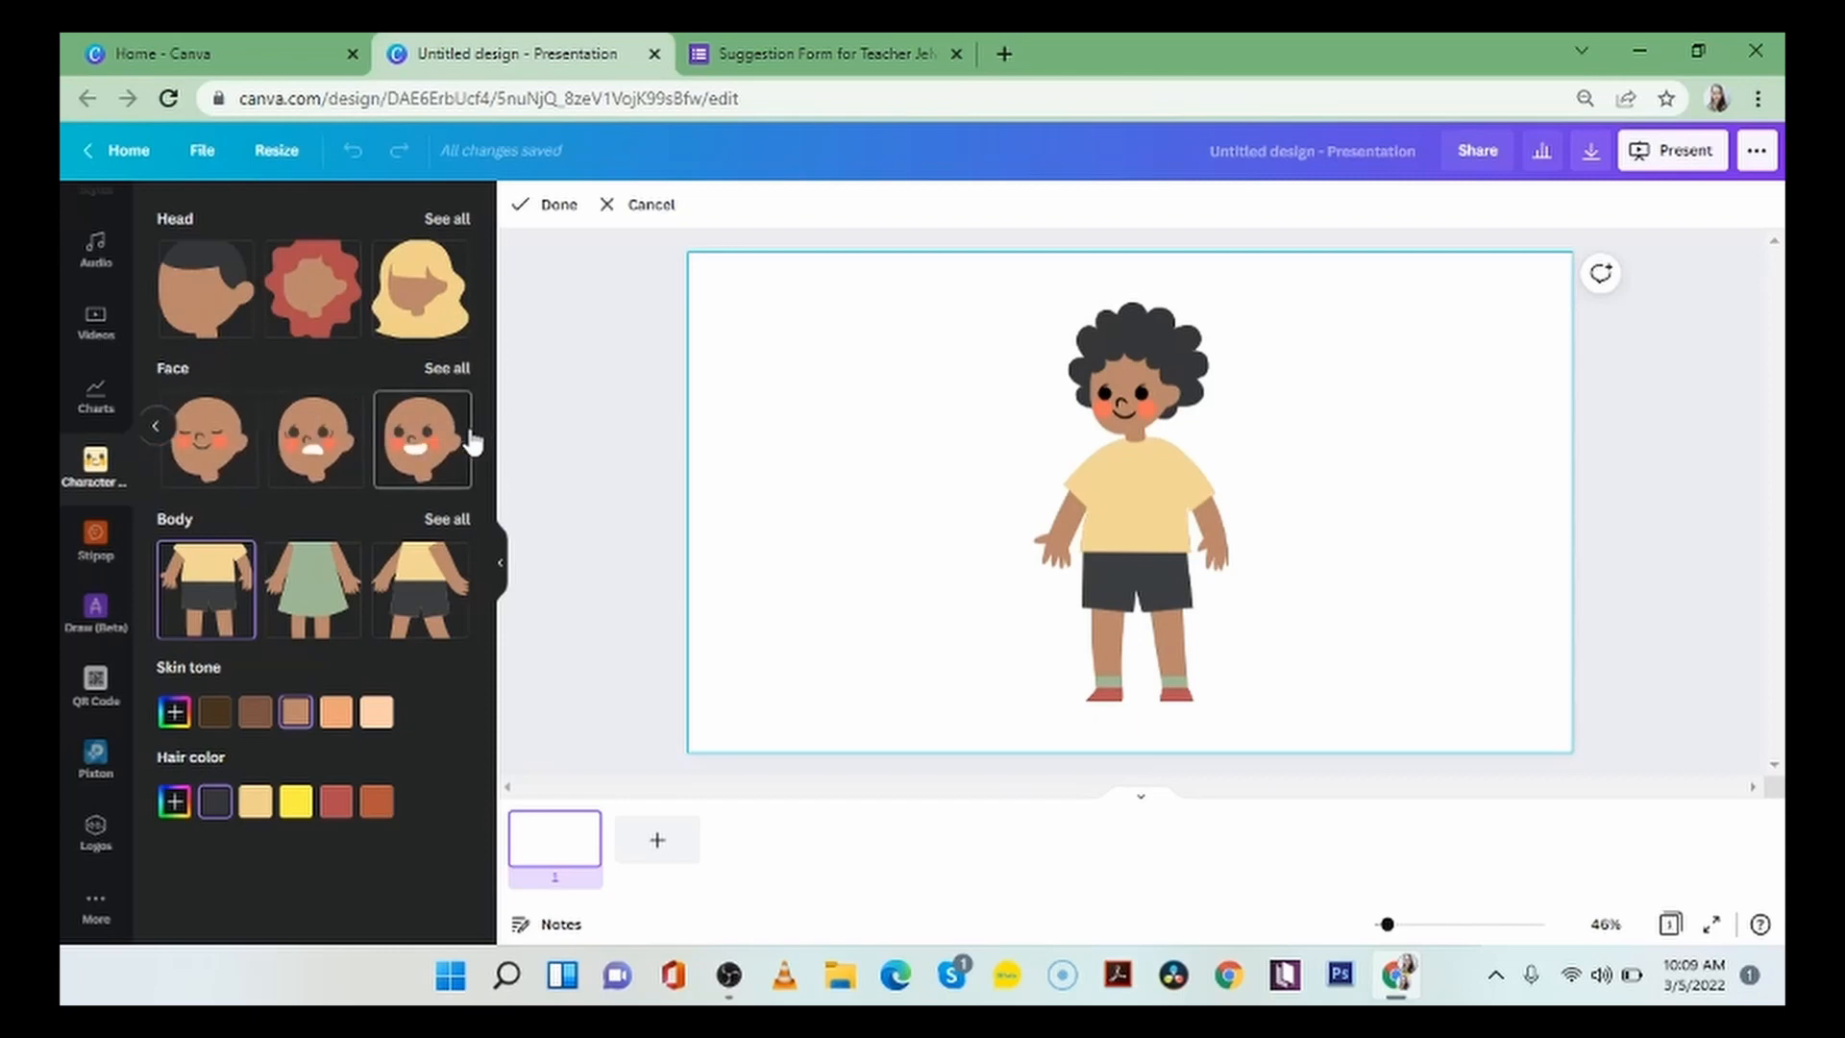
click(443, 371)
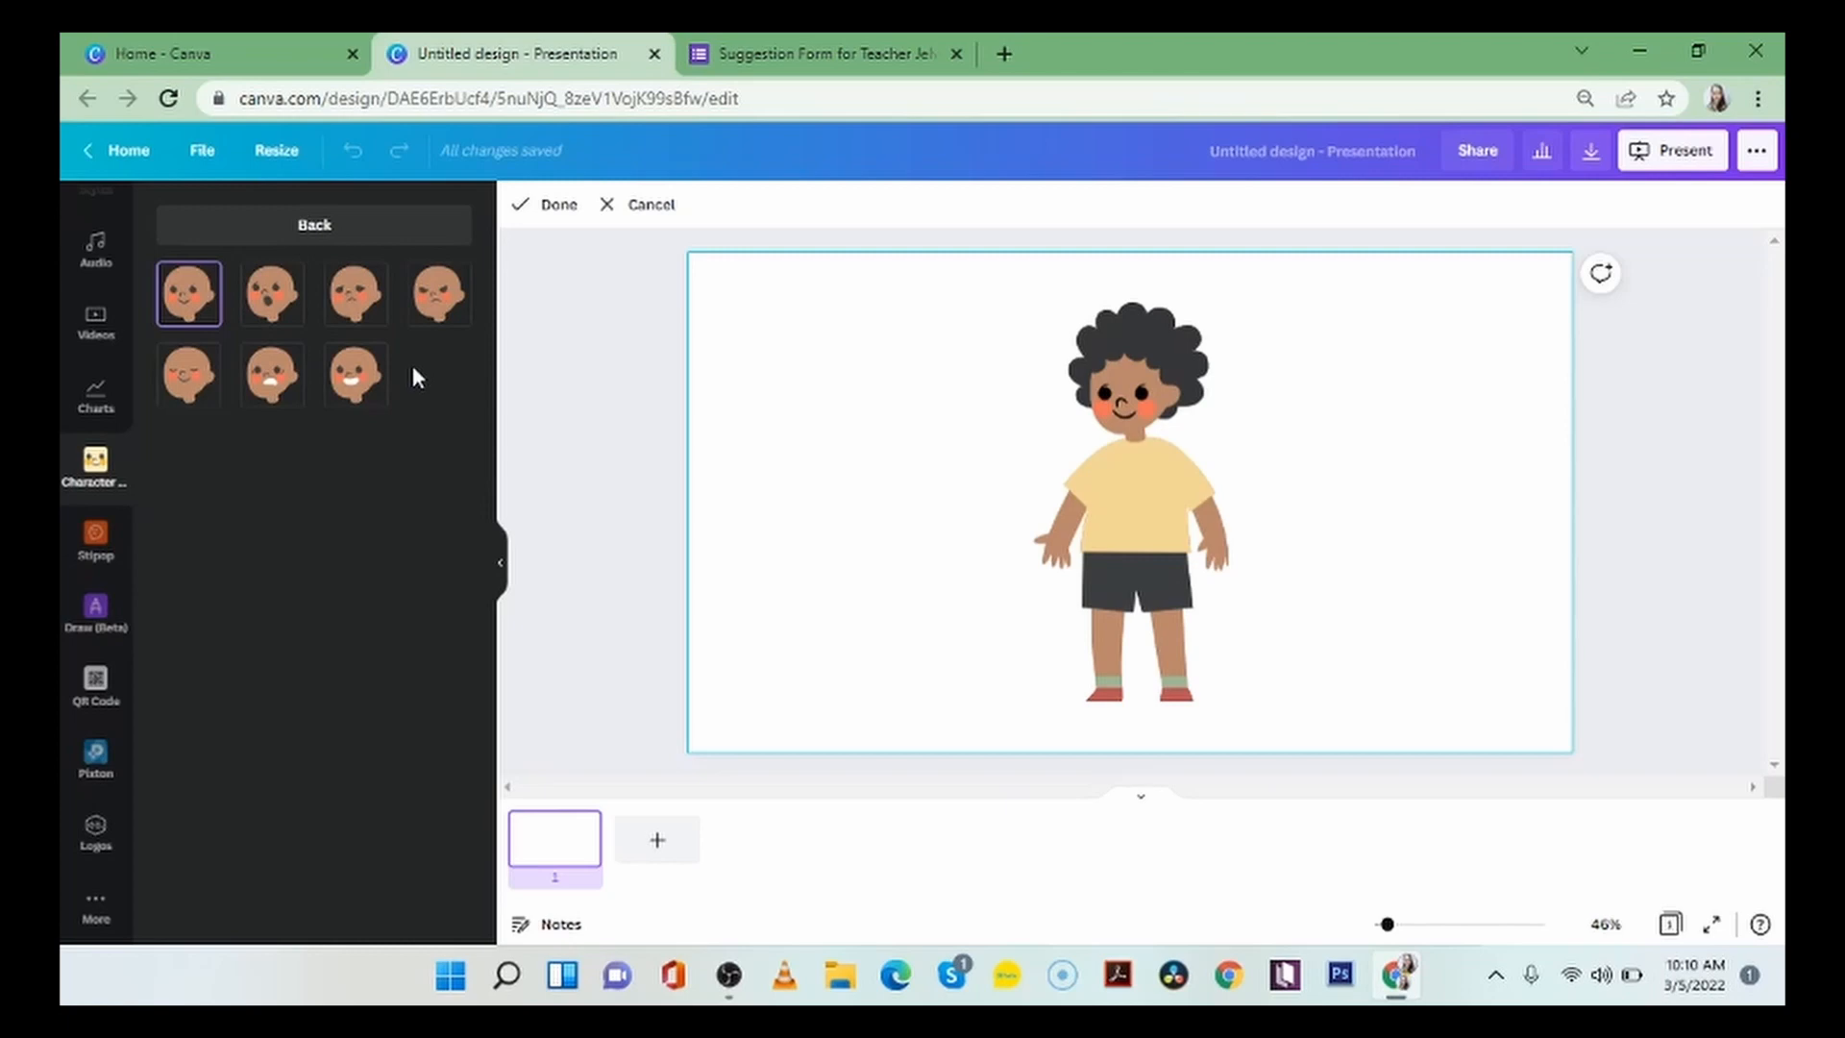
click(438, 317)
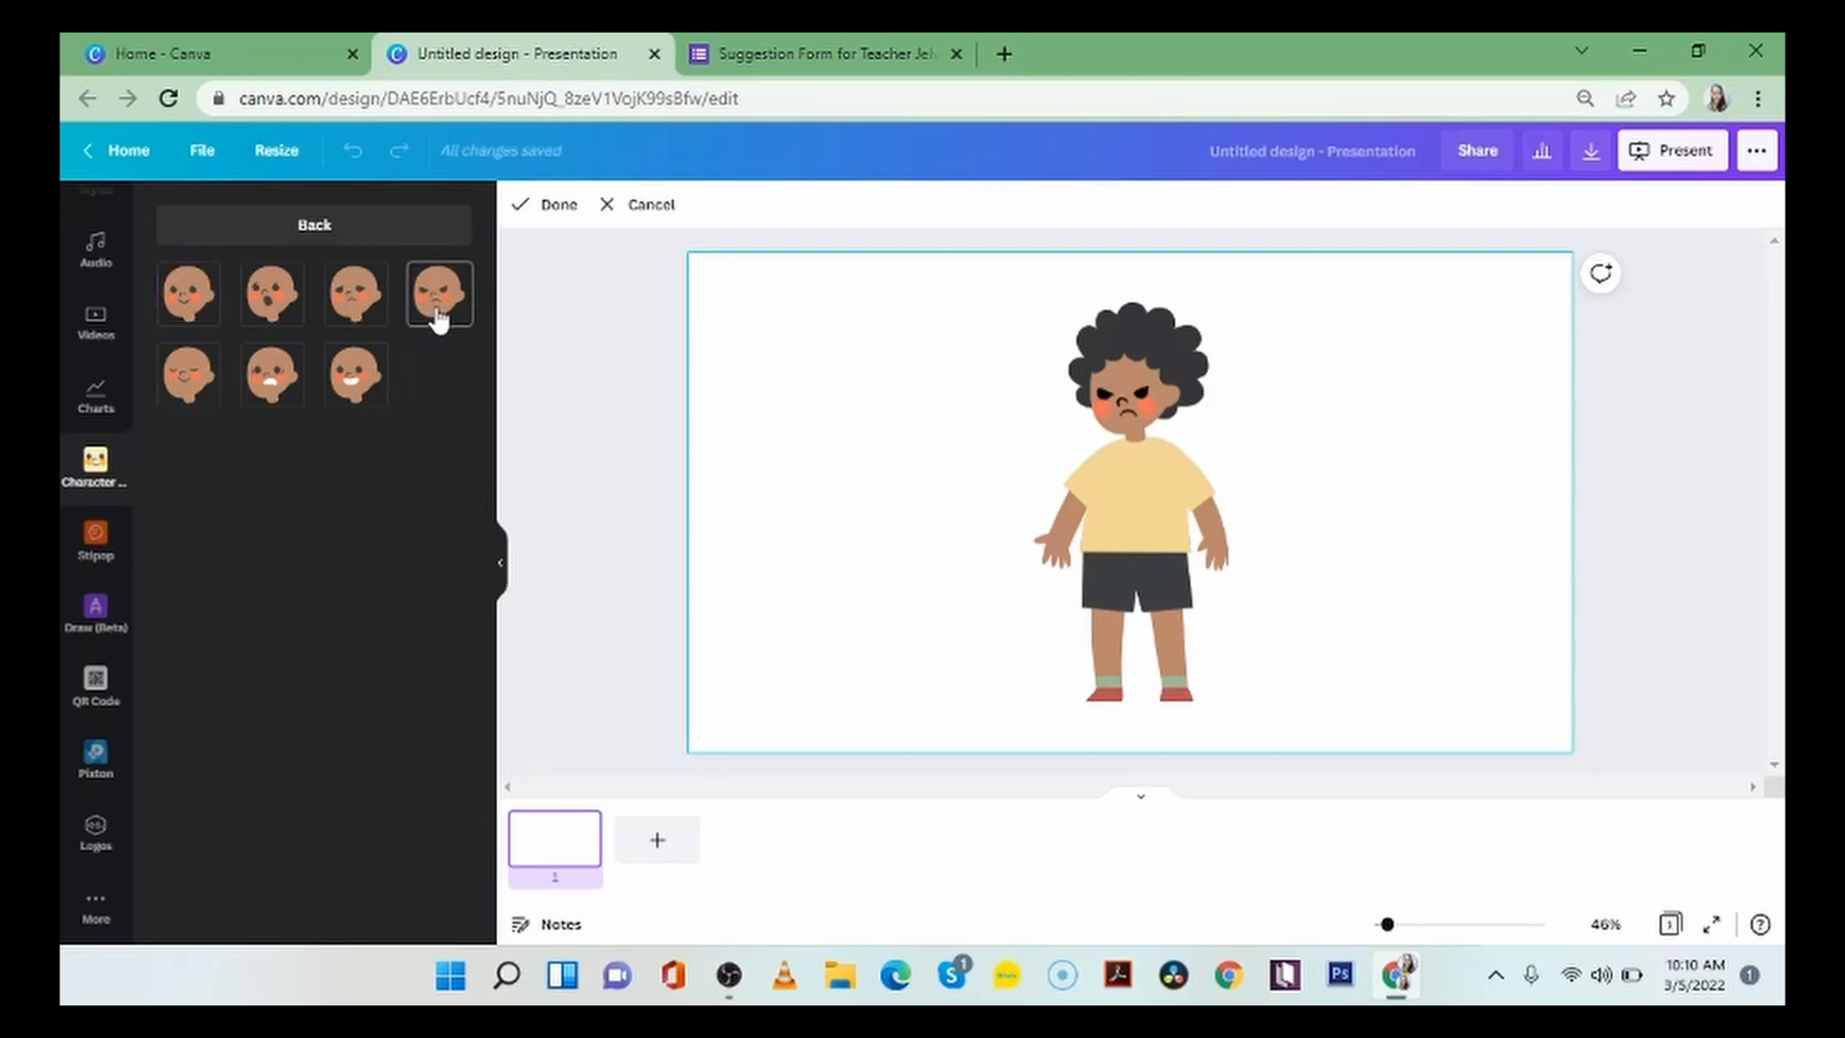
click(357, 381)
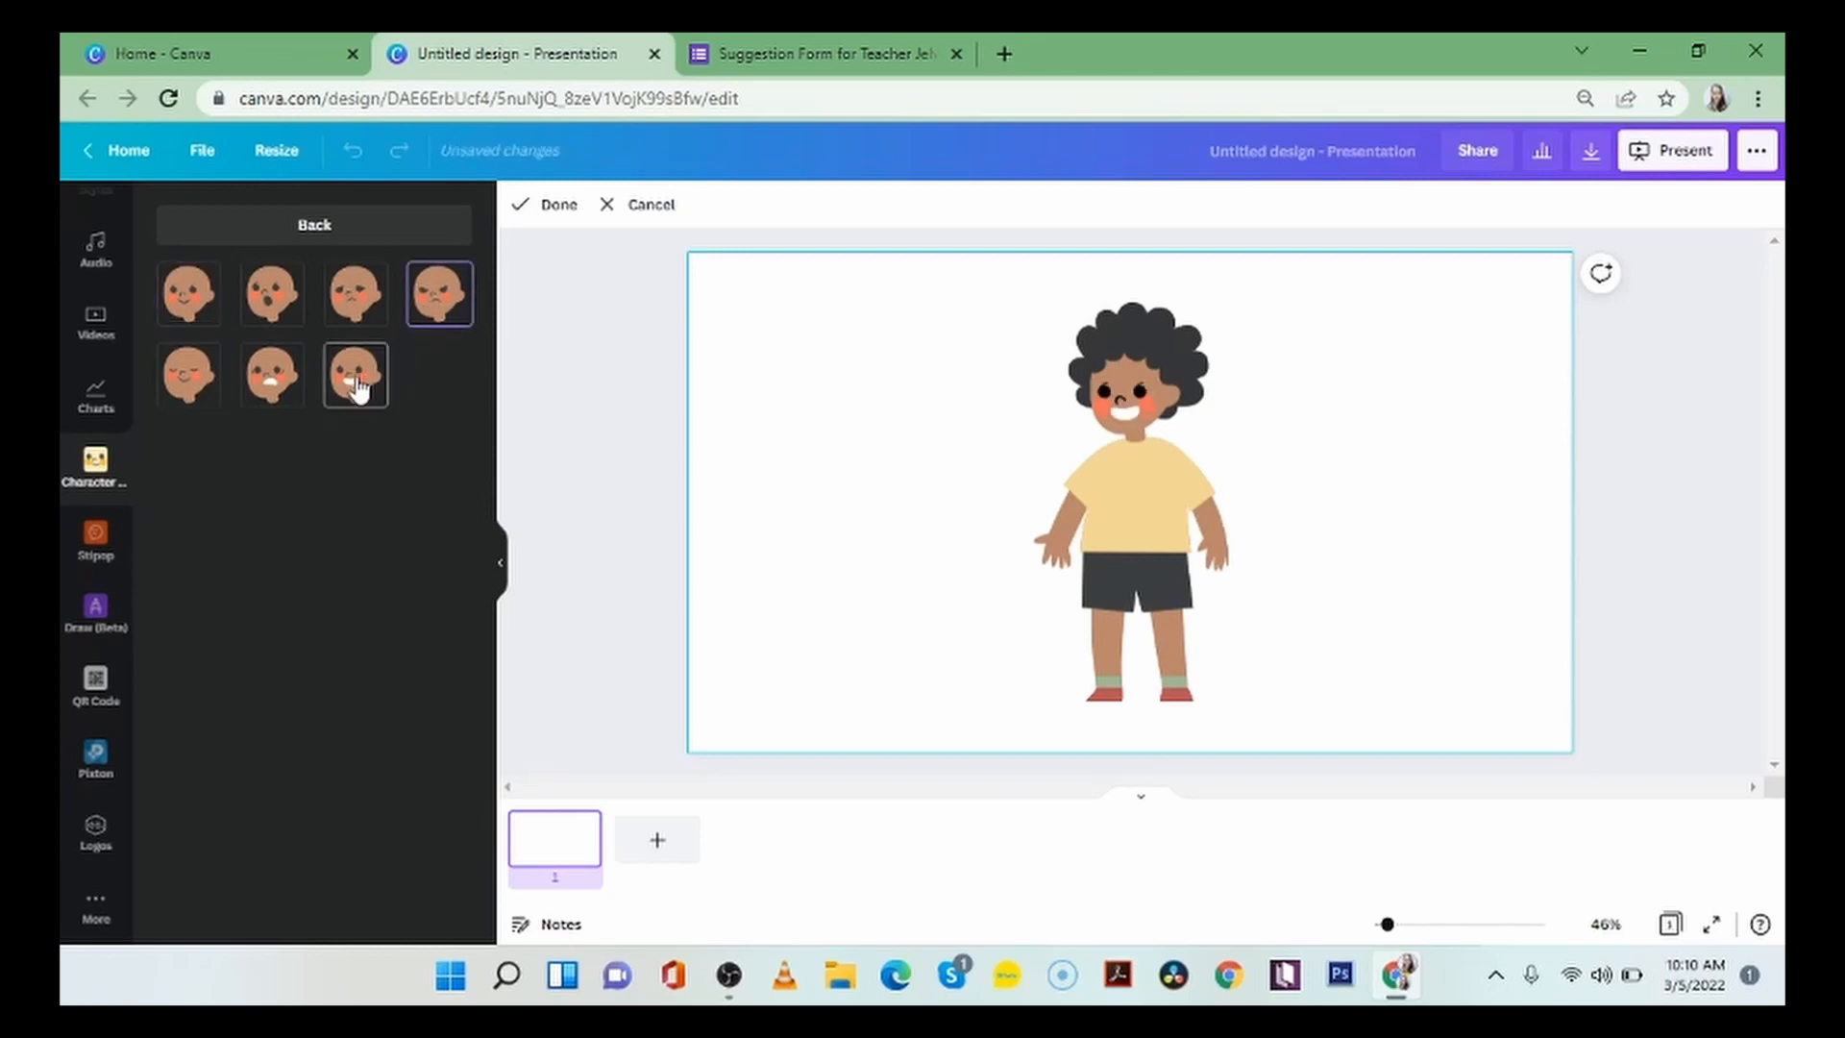
click(281, 309)
click(363, 303)
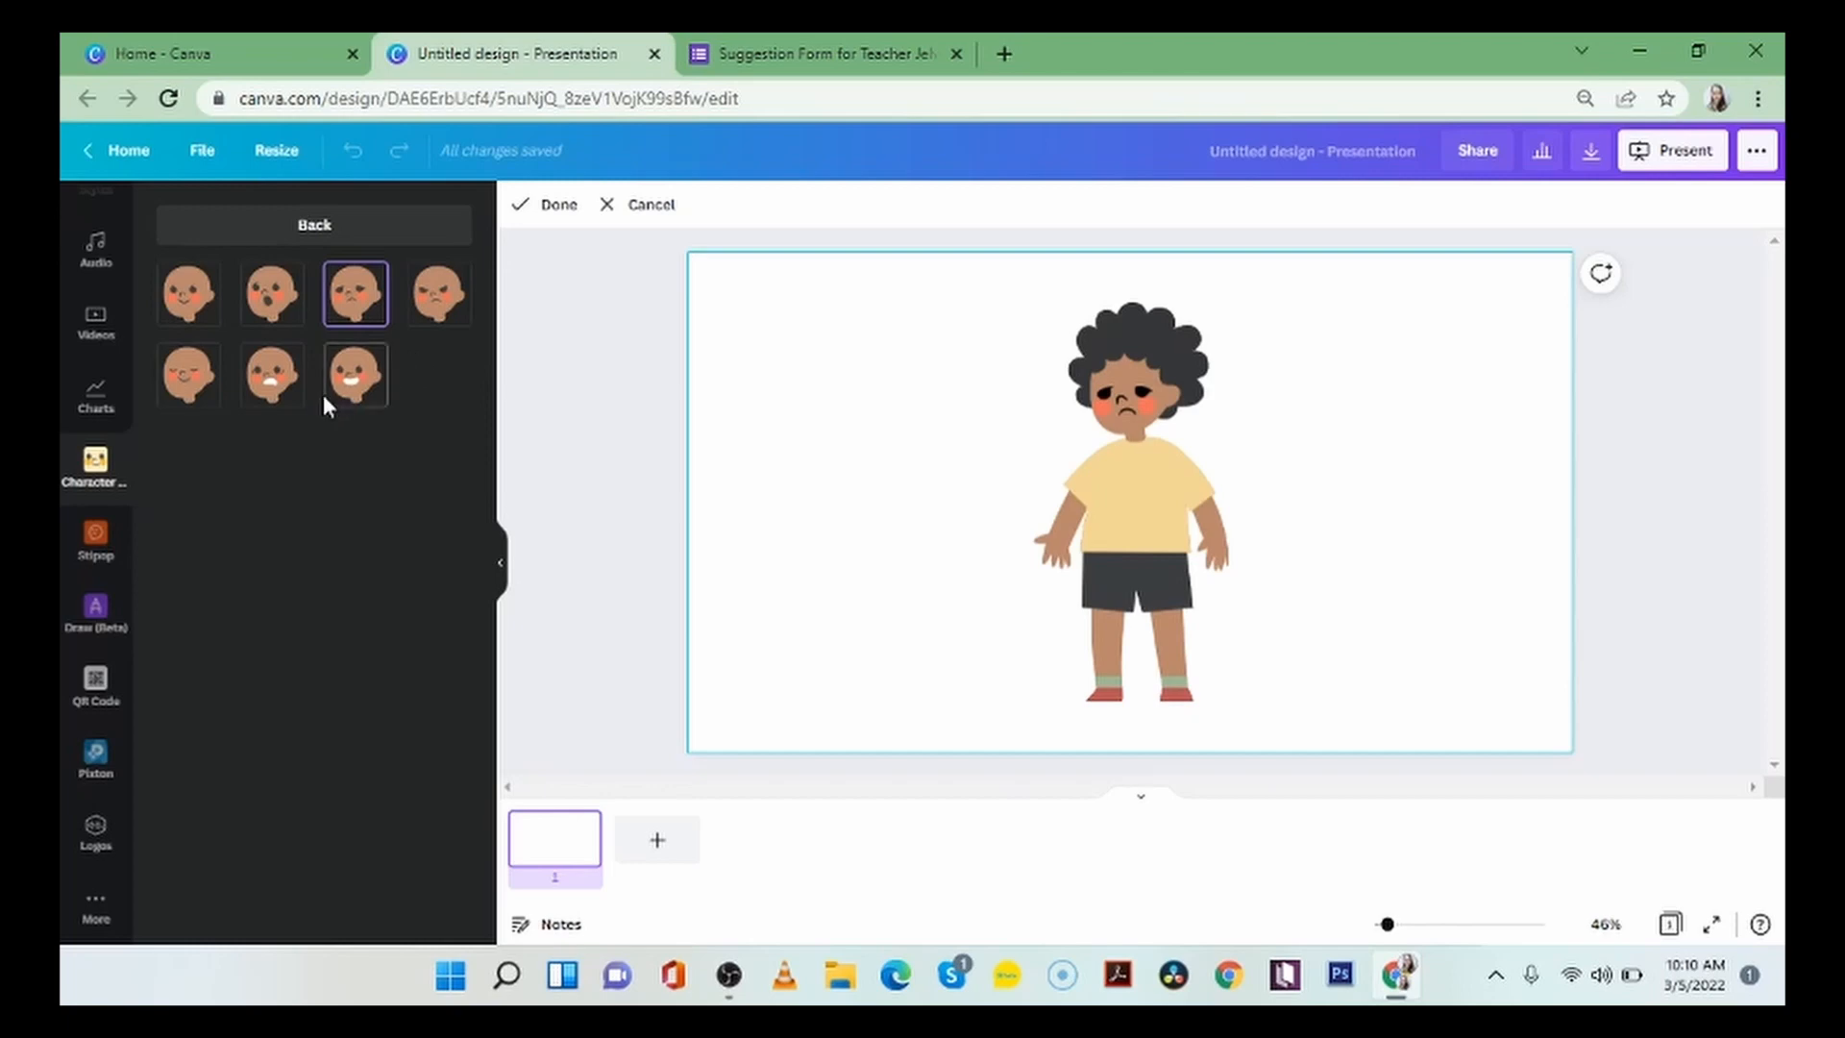
click(355, 375)
click(307, 231)
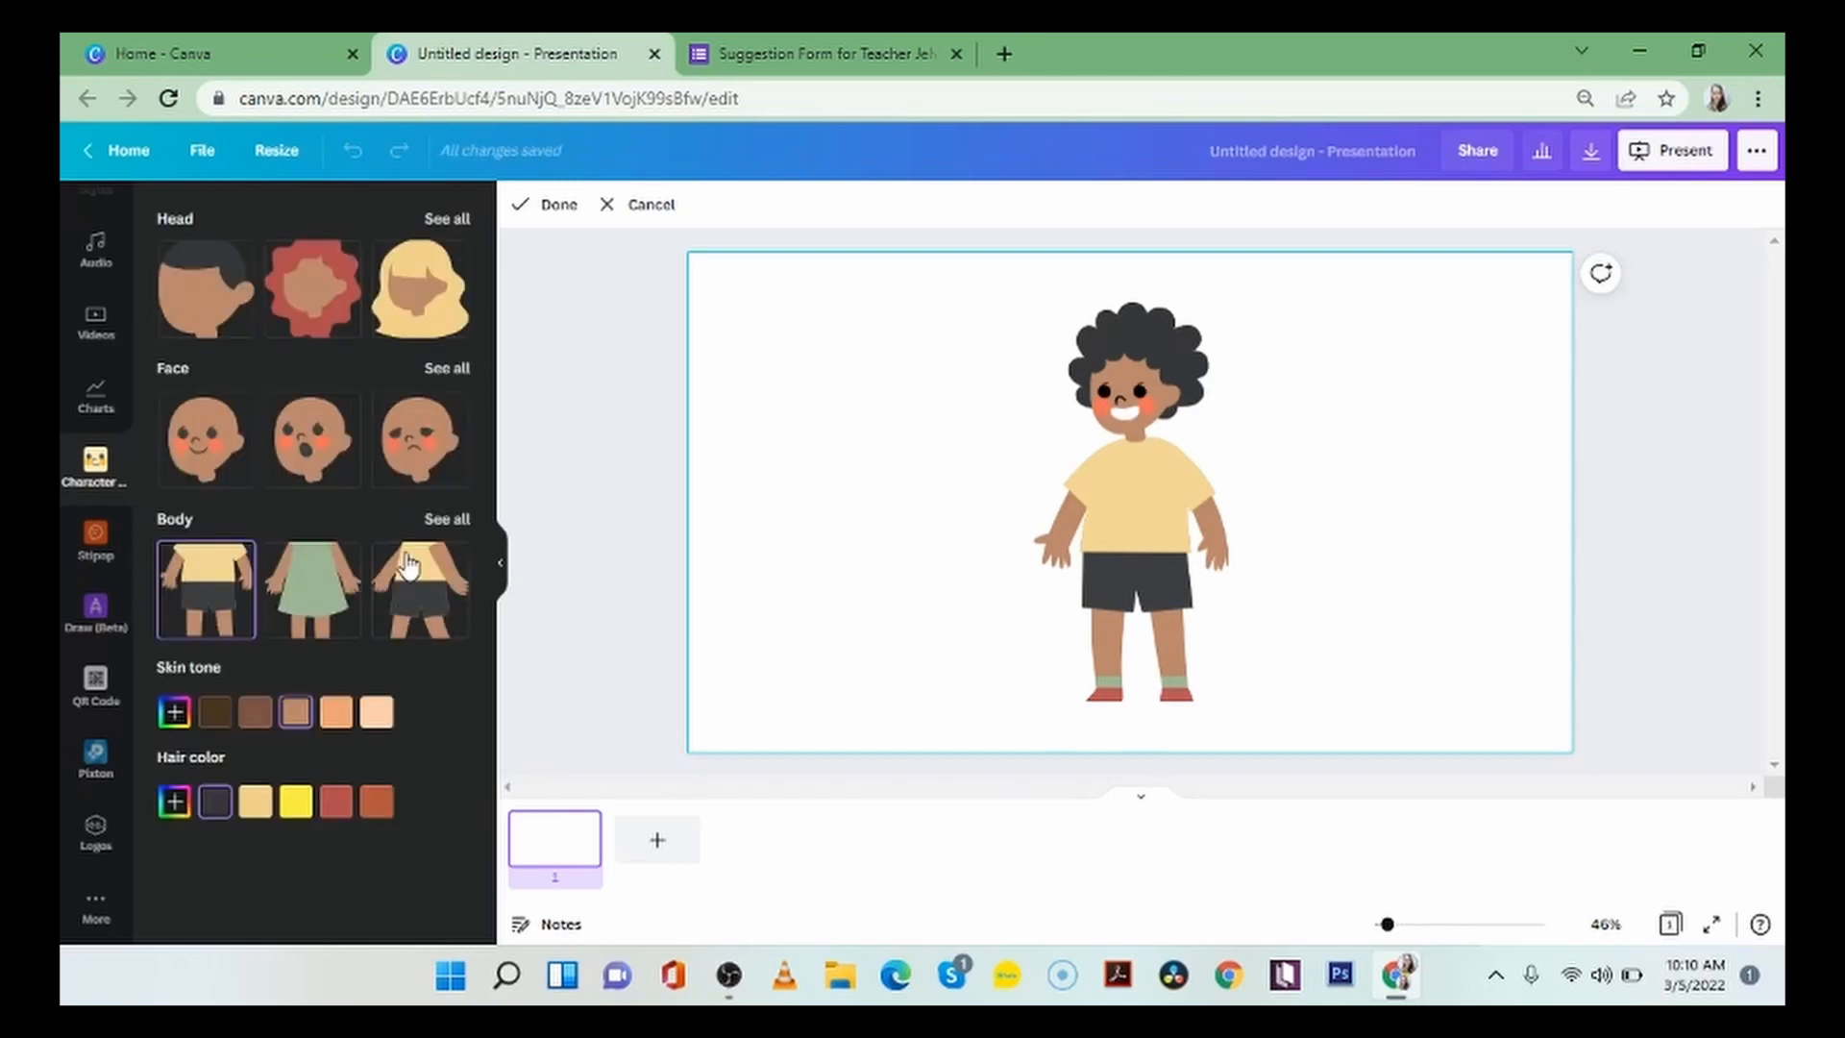
Try several outfits and poses from the full body collection, and give the character the dancing body in orange overalls.
click(471, 578)
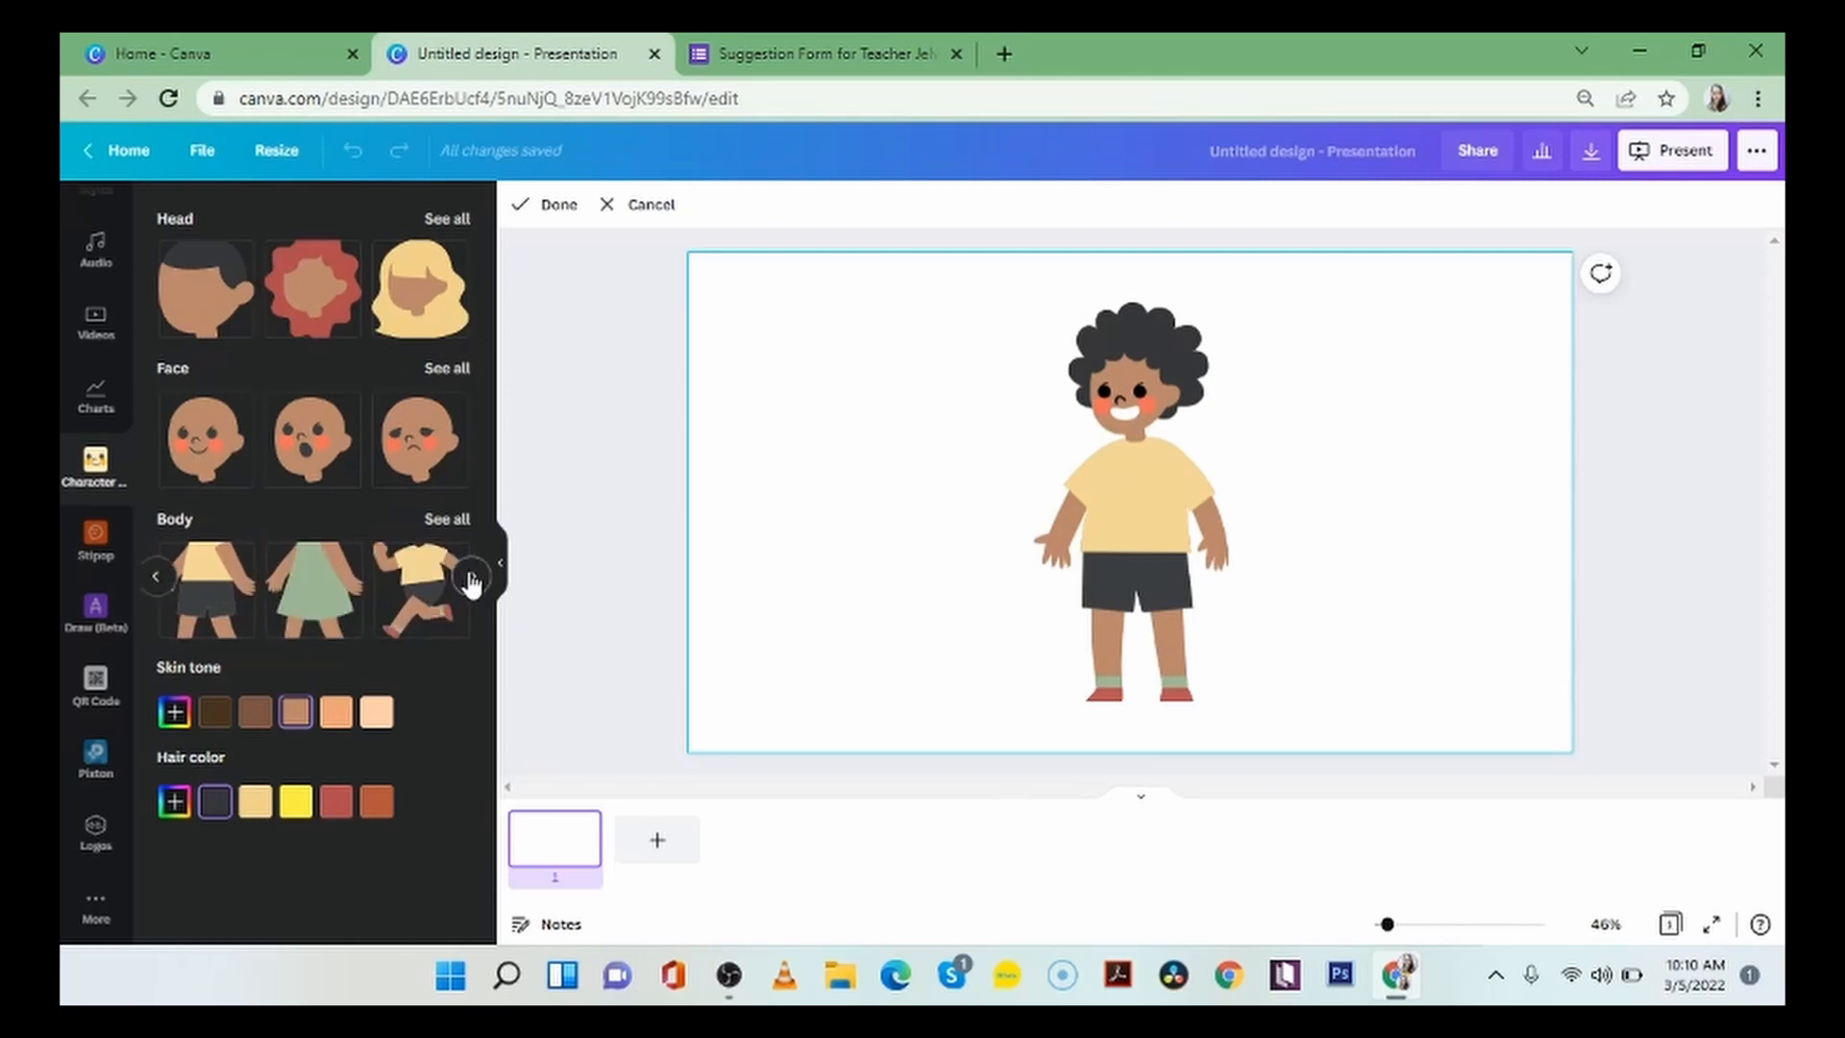
click(471, 577)
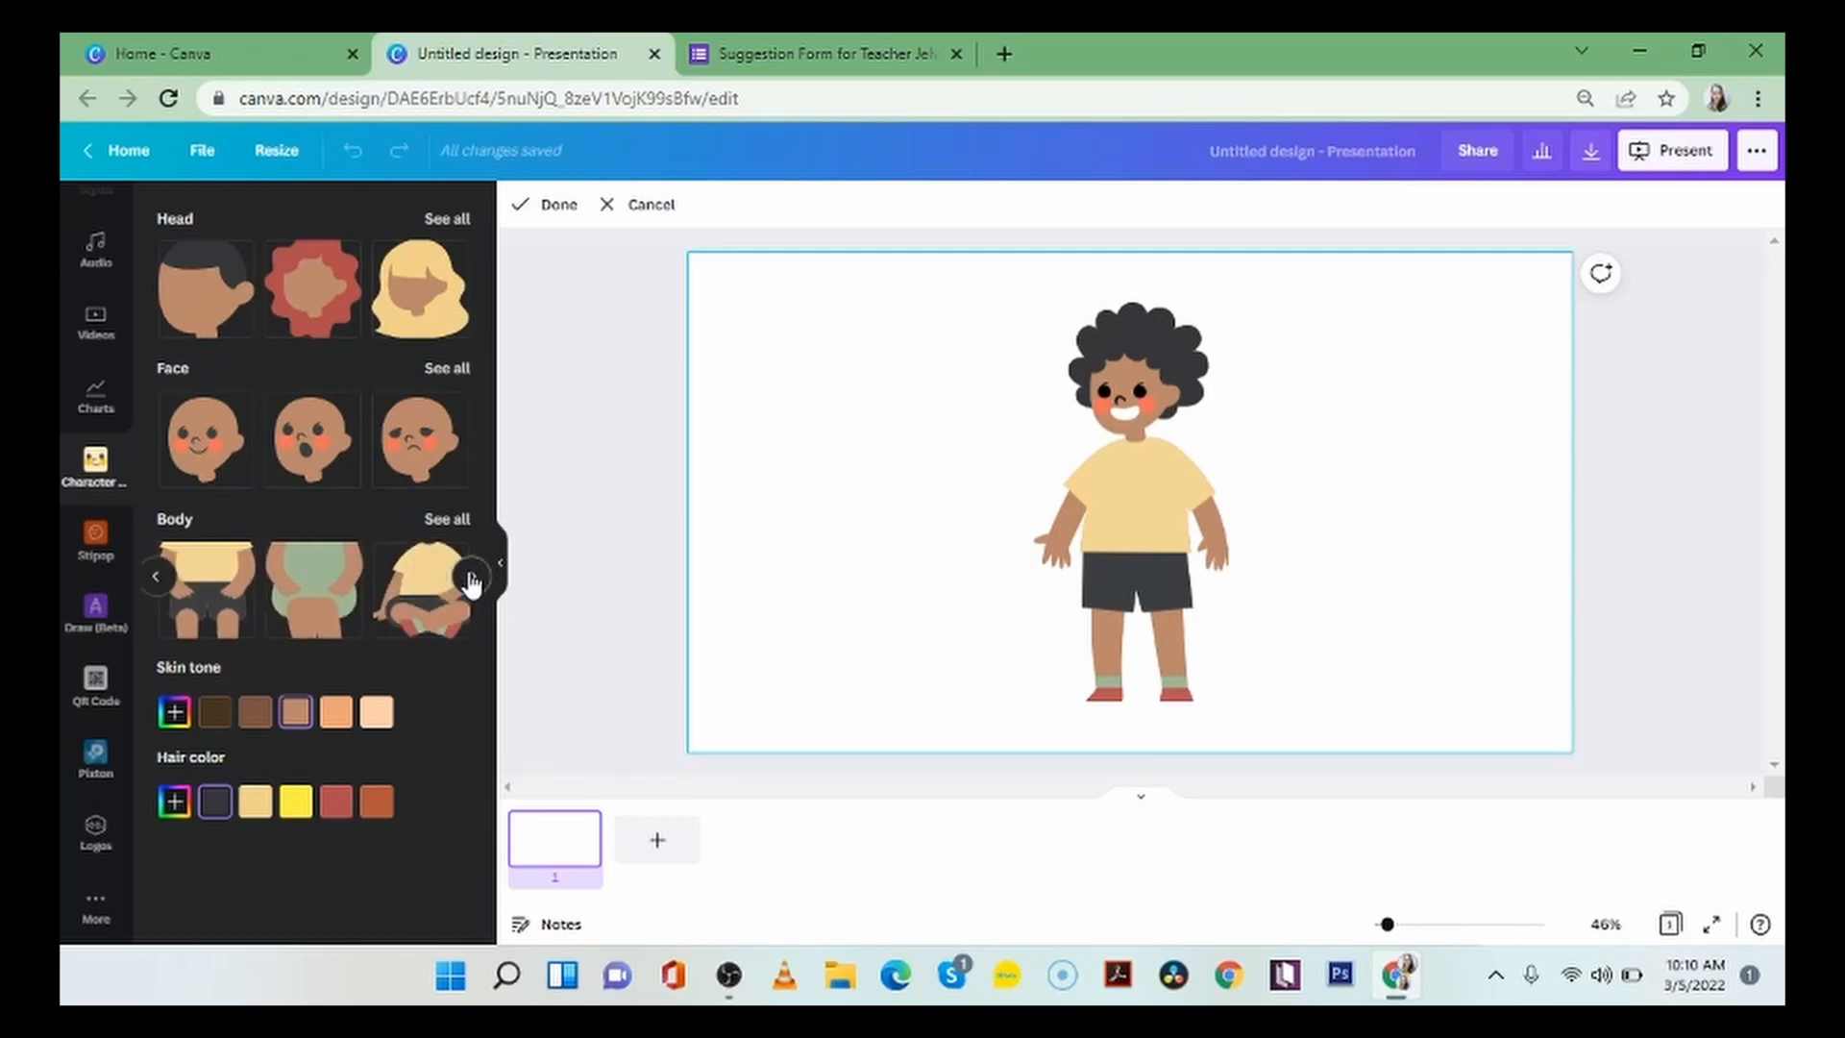
click(470, 578)
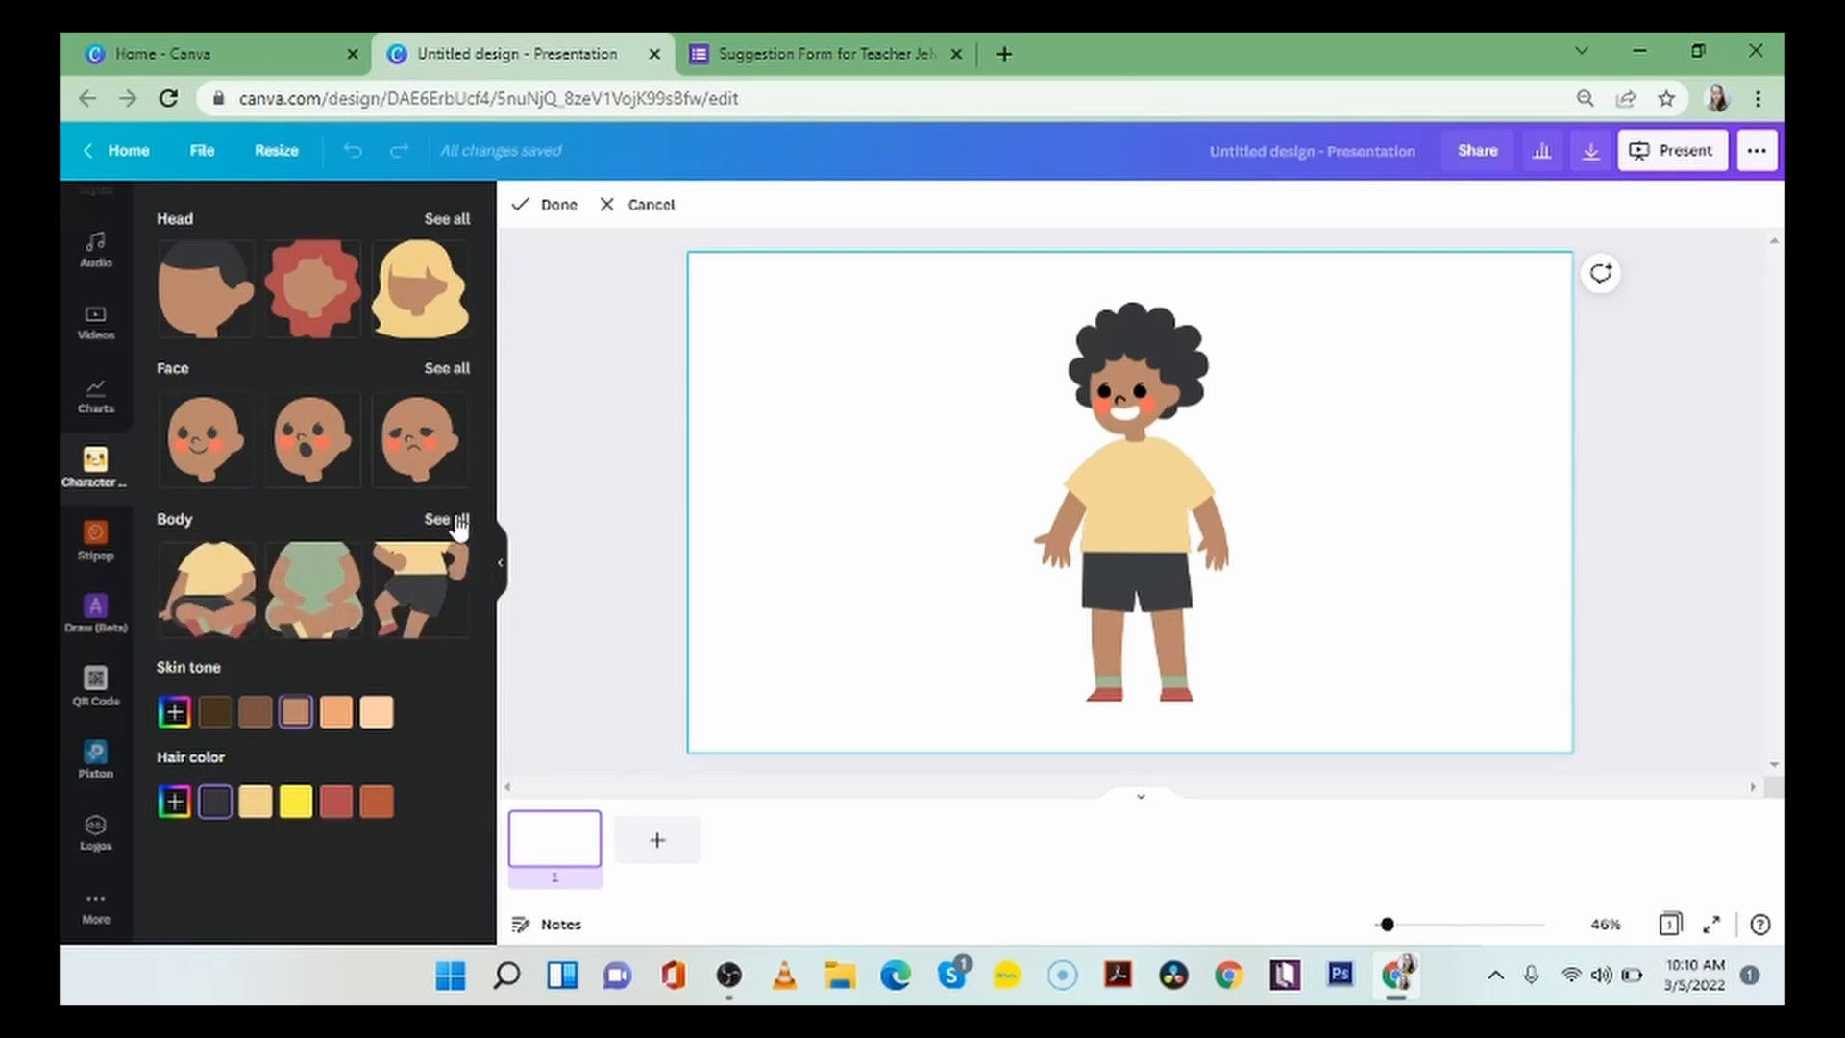
click(461, 520)
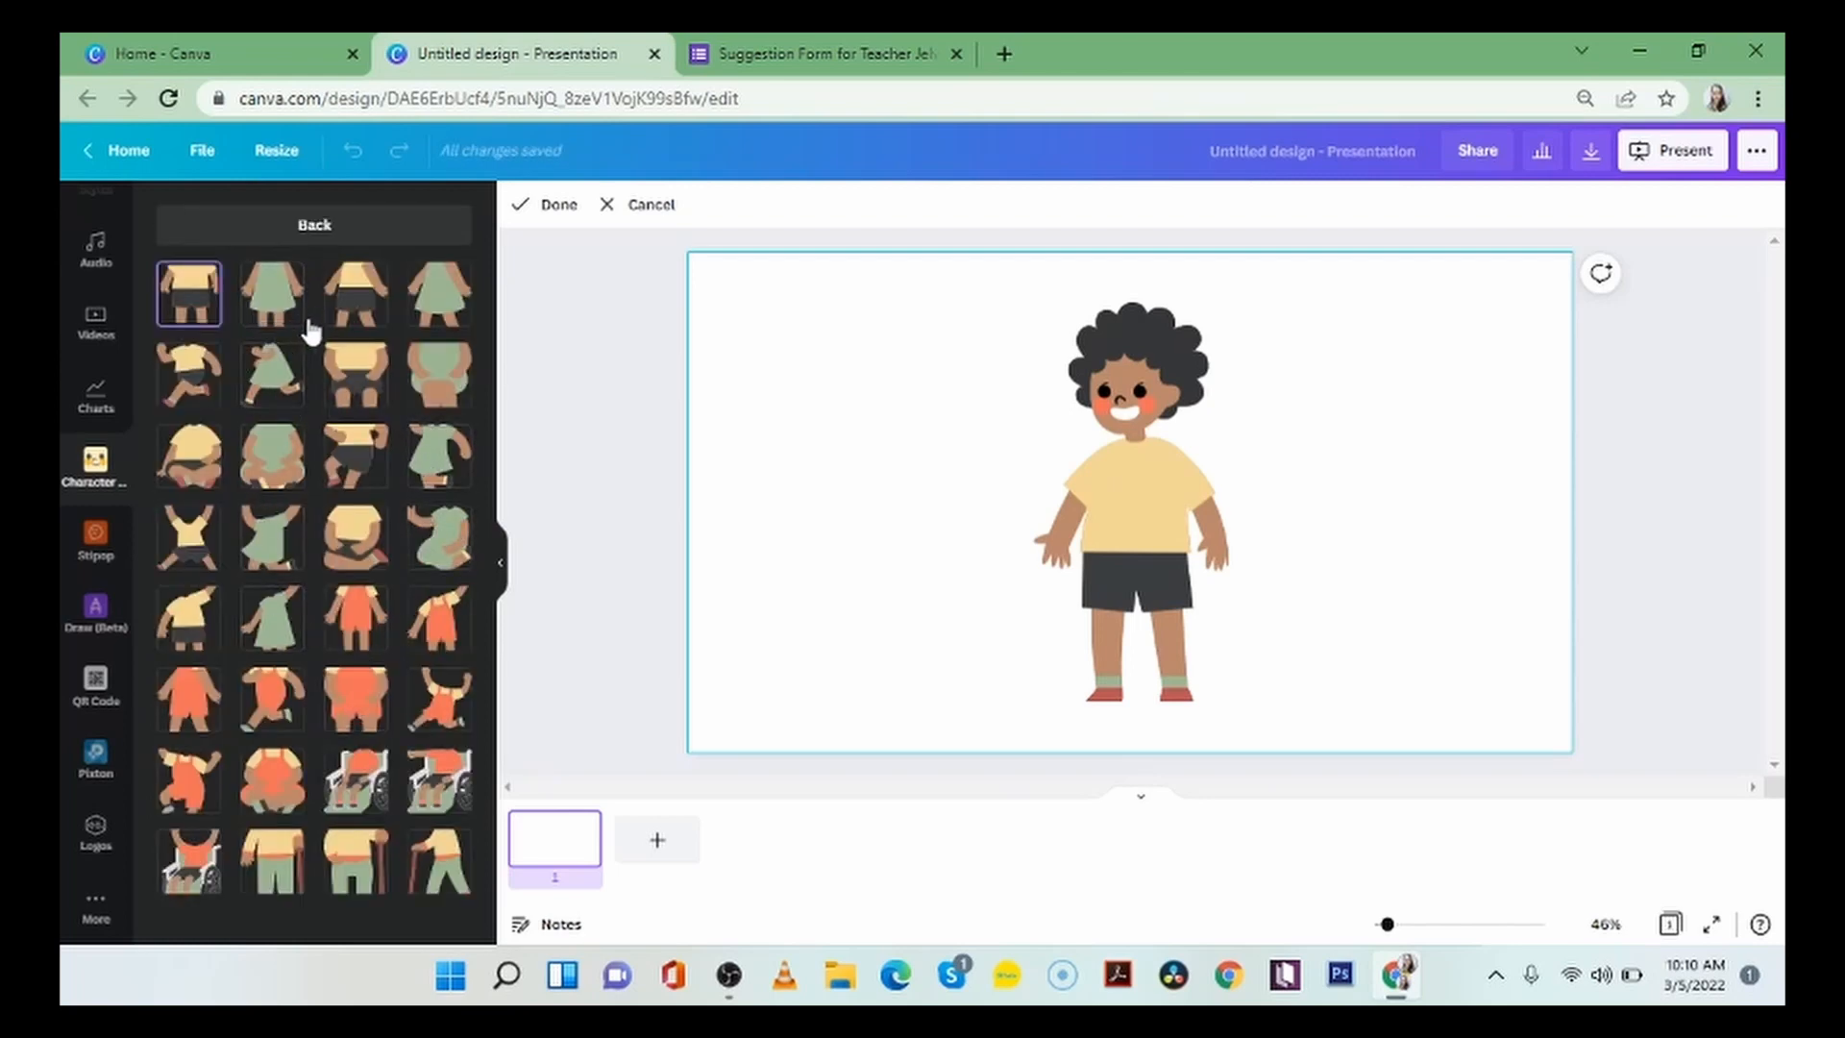
click(438, 309)
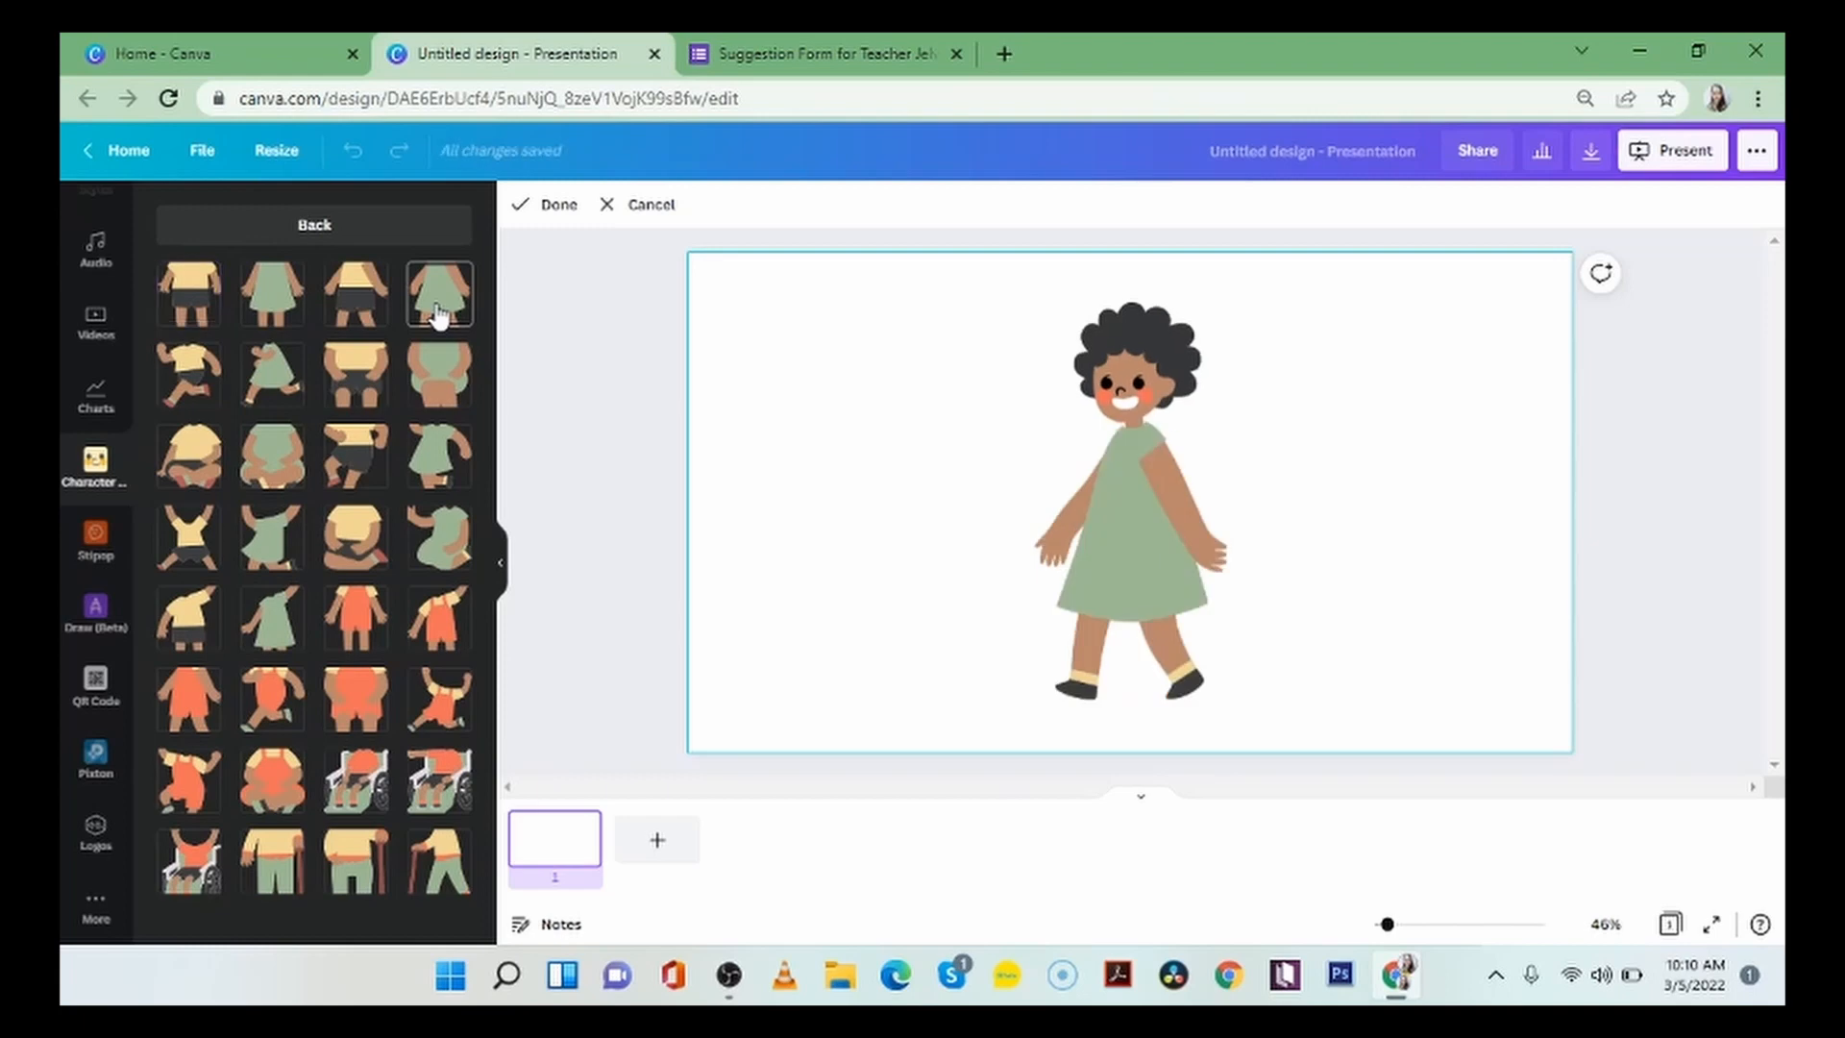
click(272, 373)
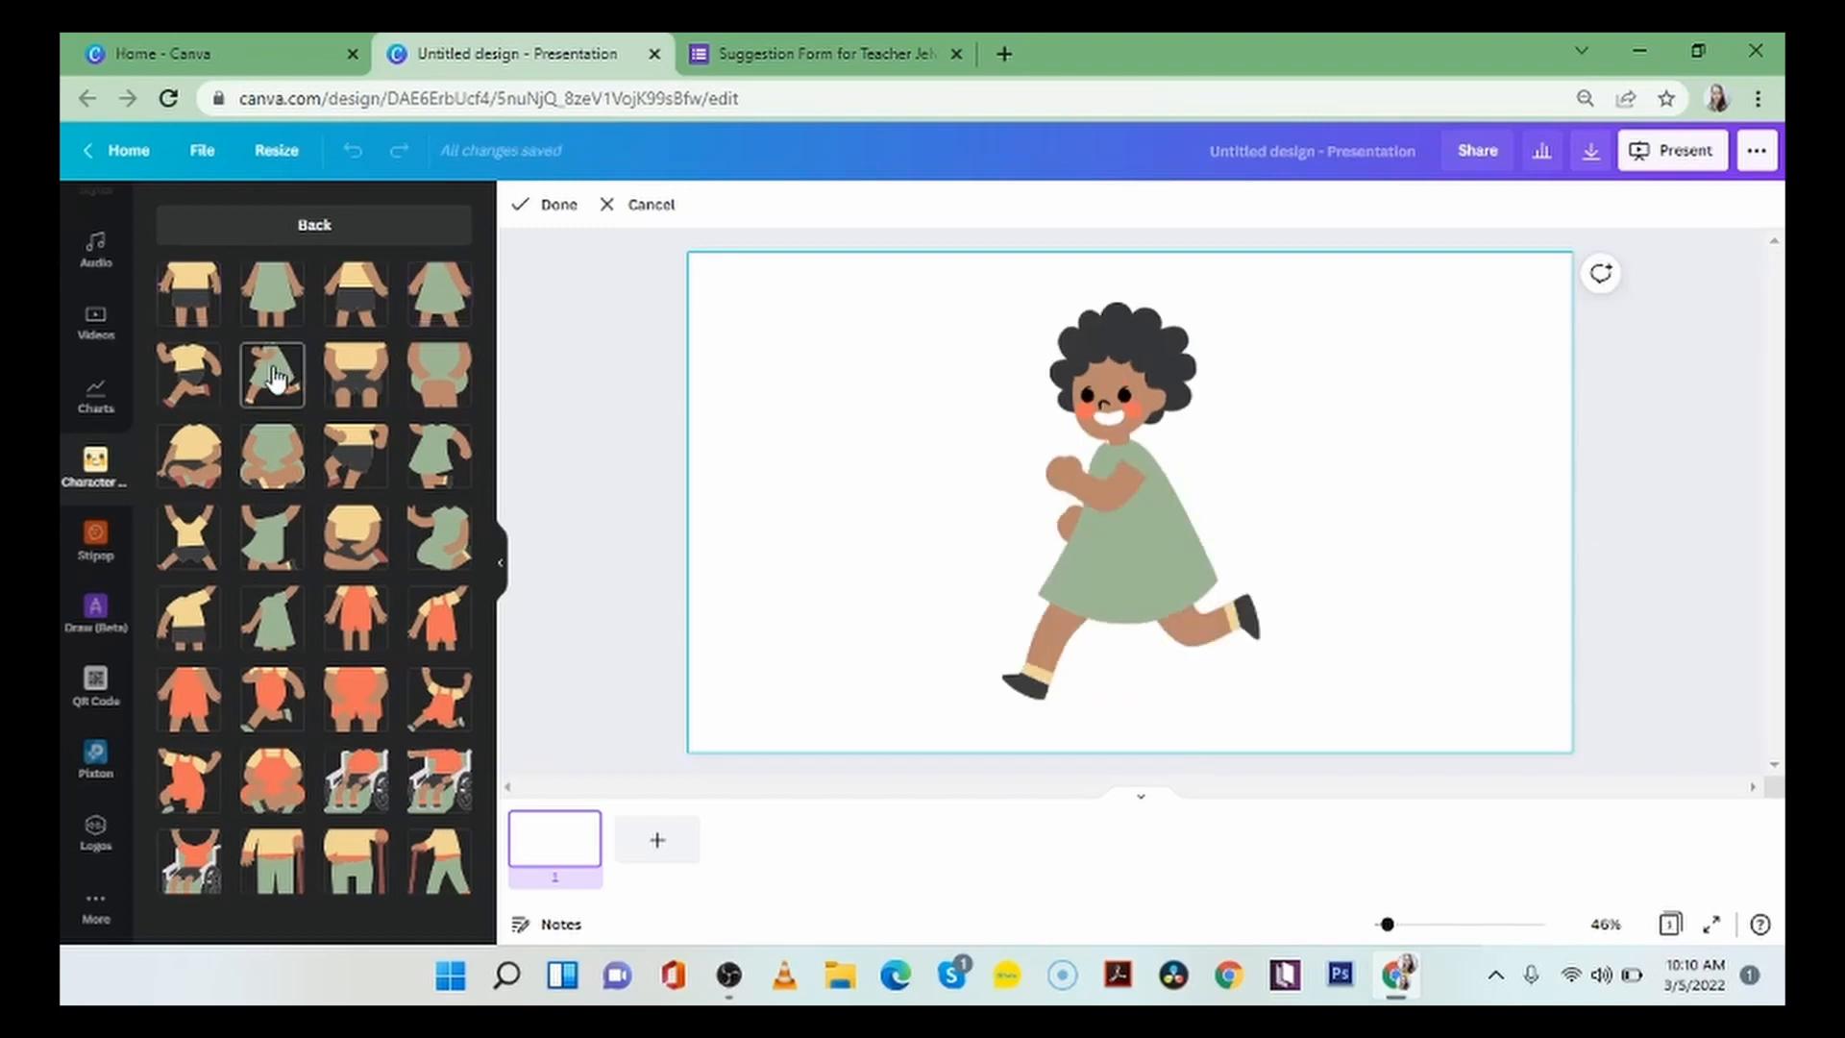
click(373, 395)
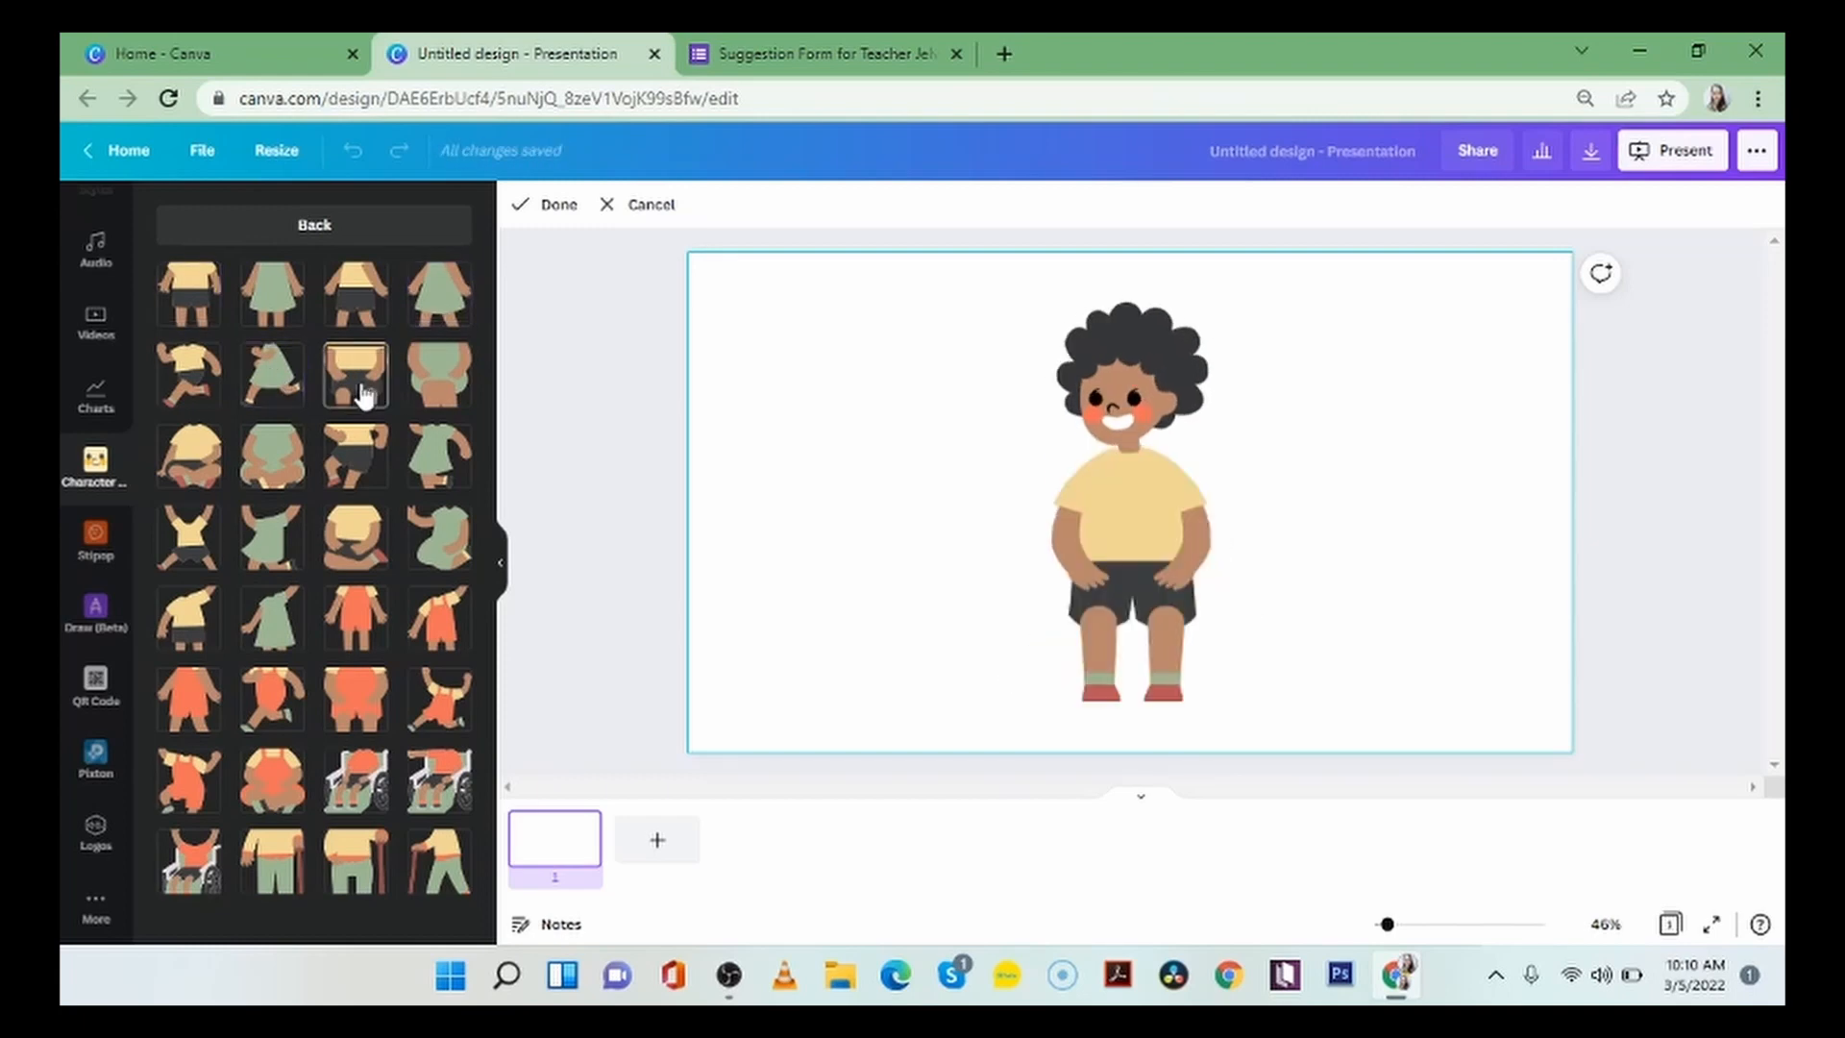
click(288, 556)
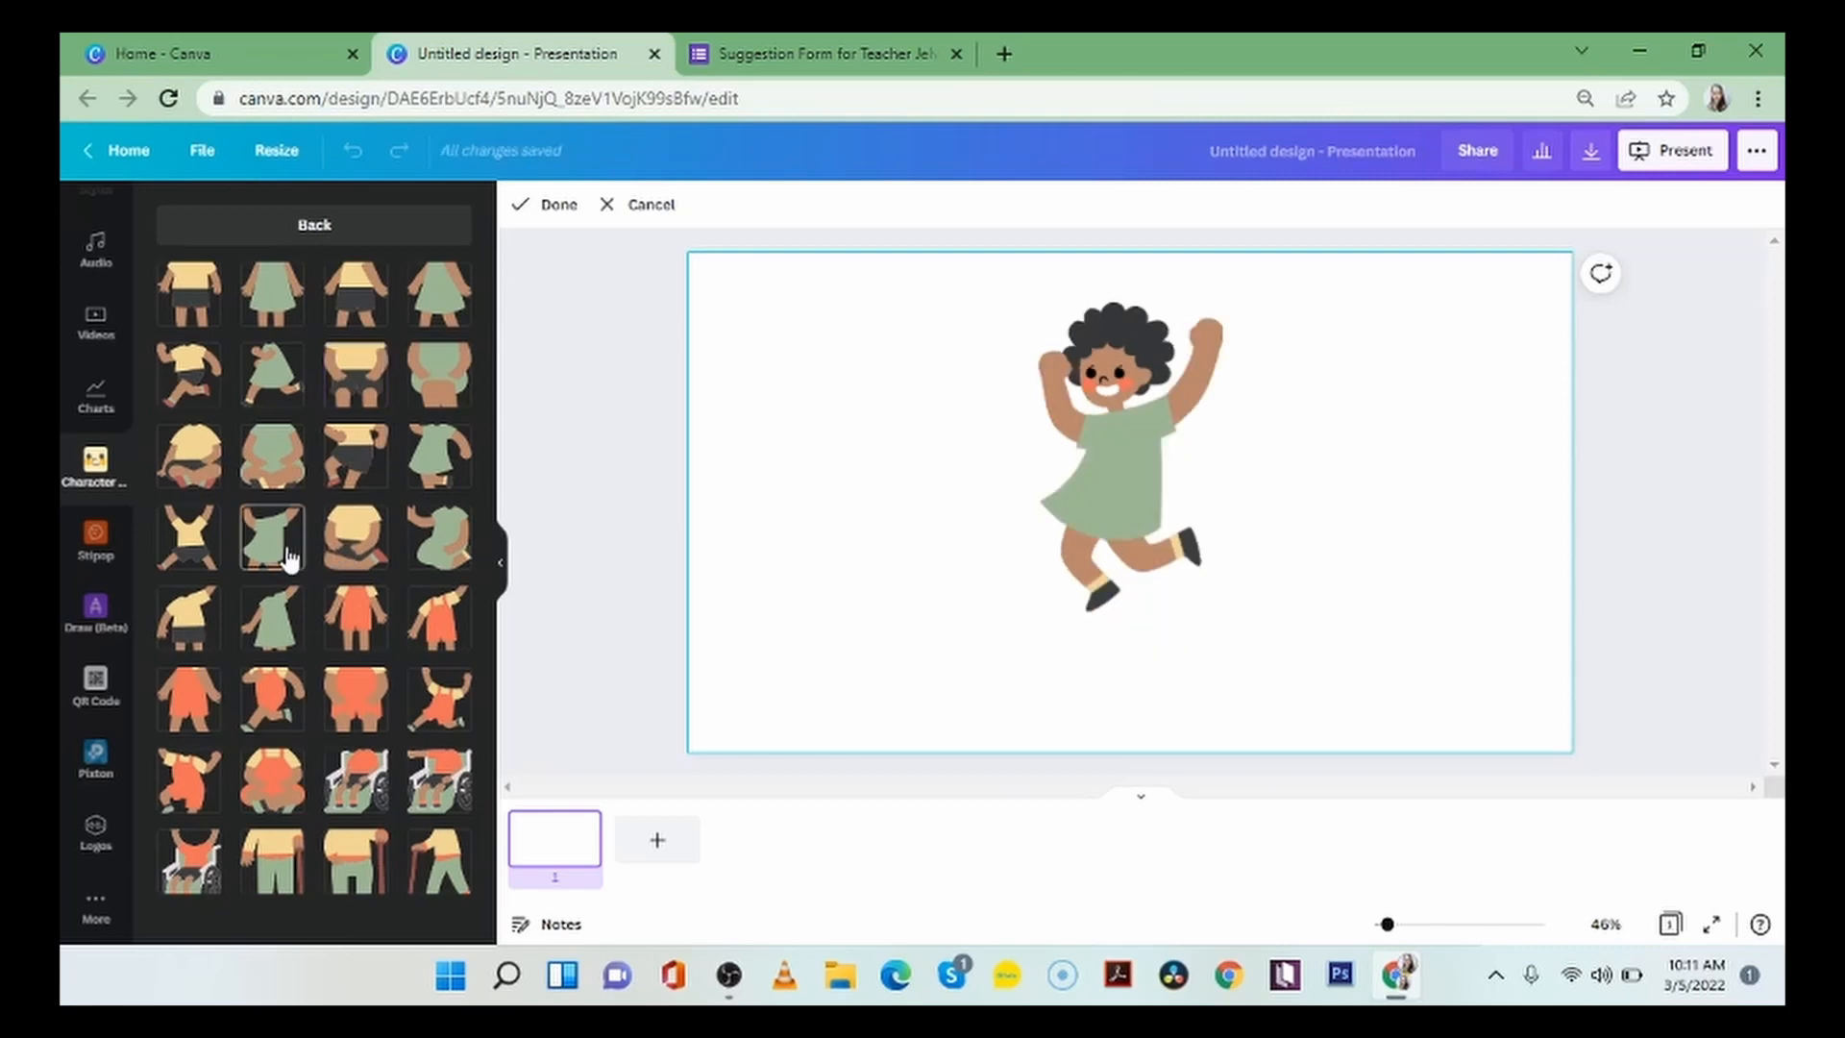
click(450, 700)
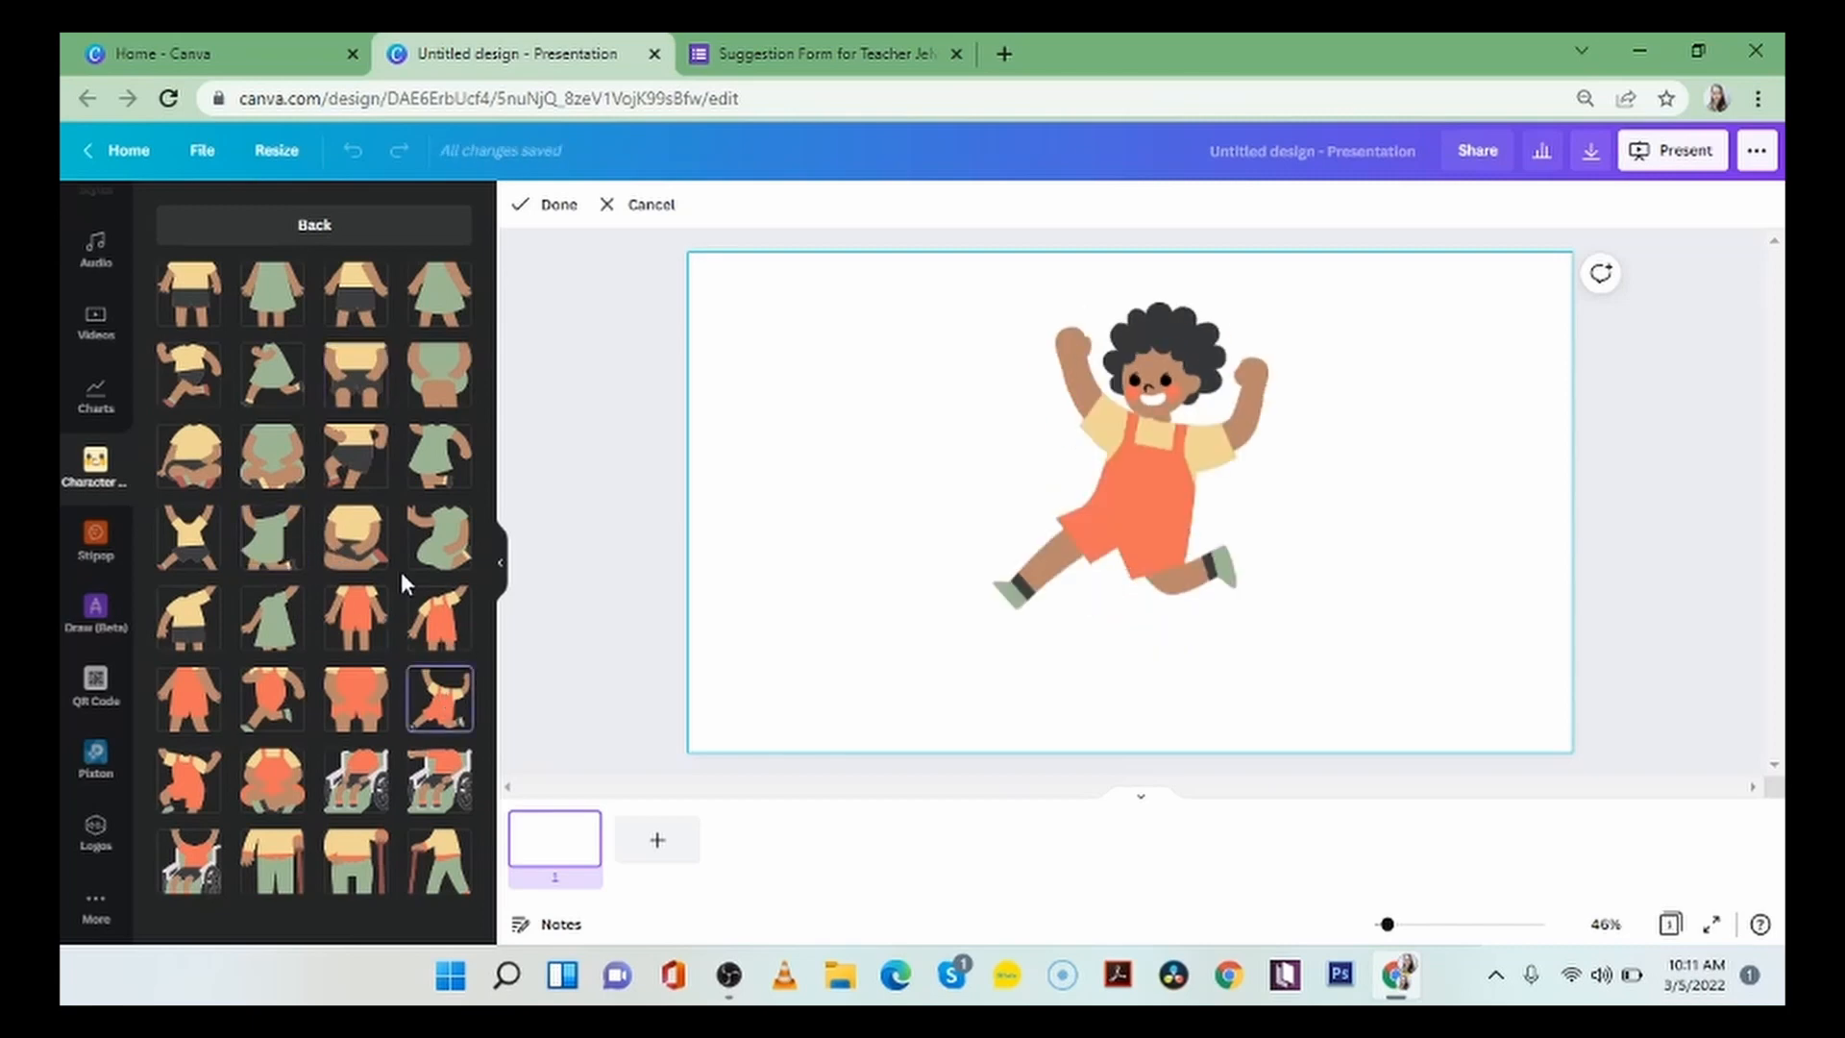
click(438, 600)
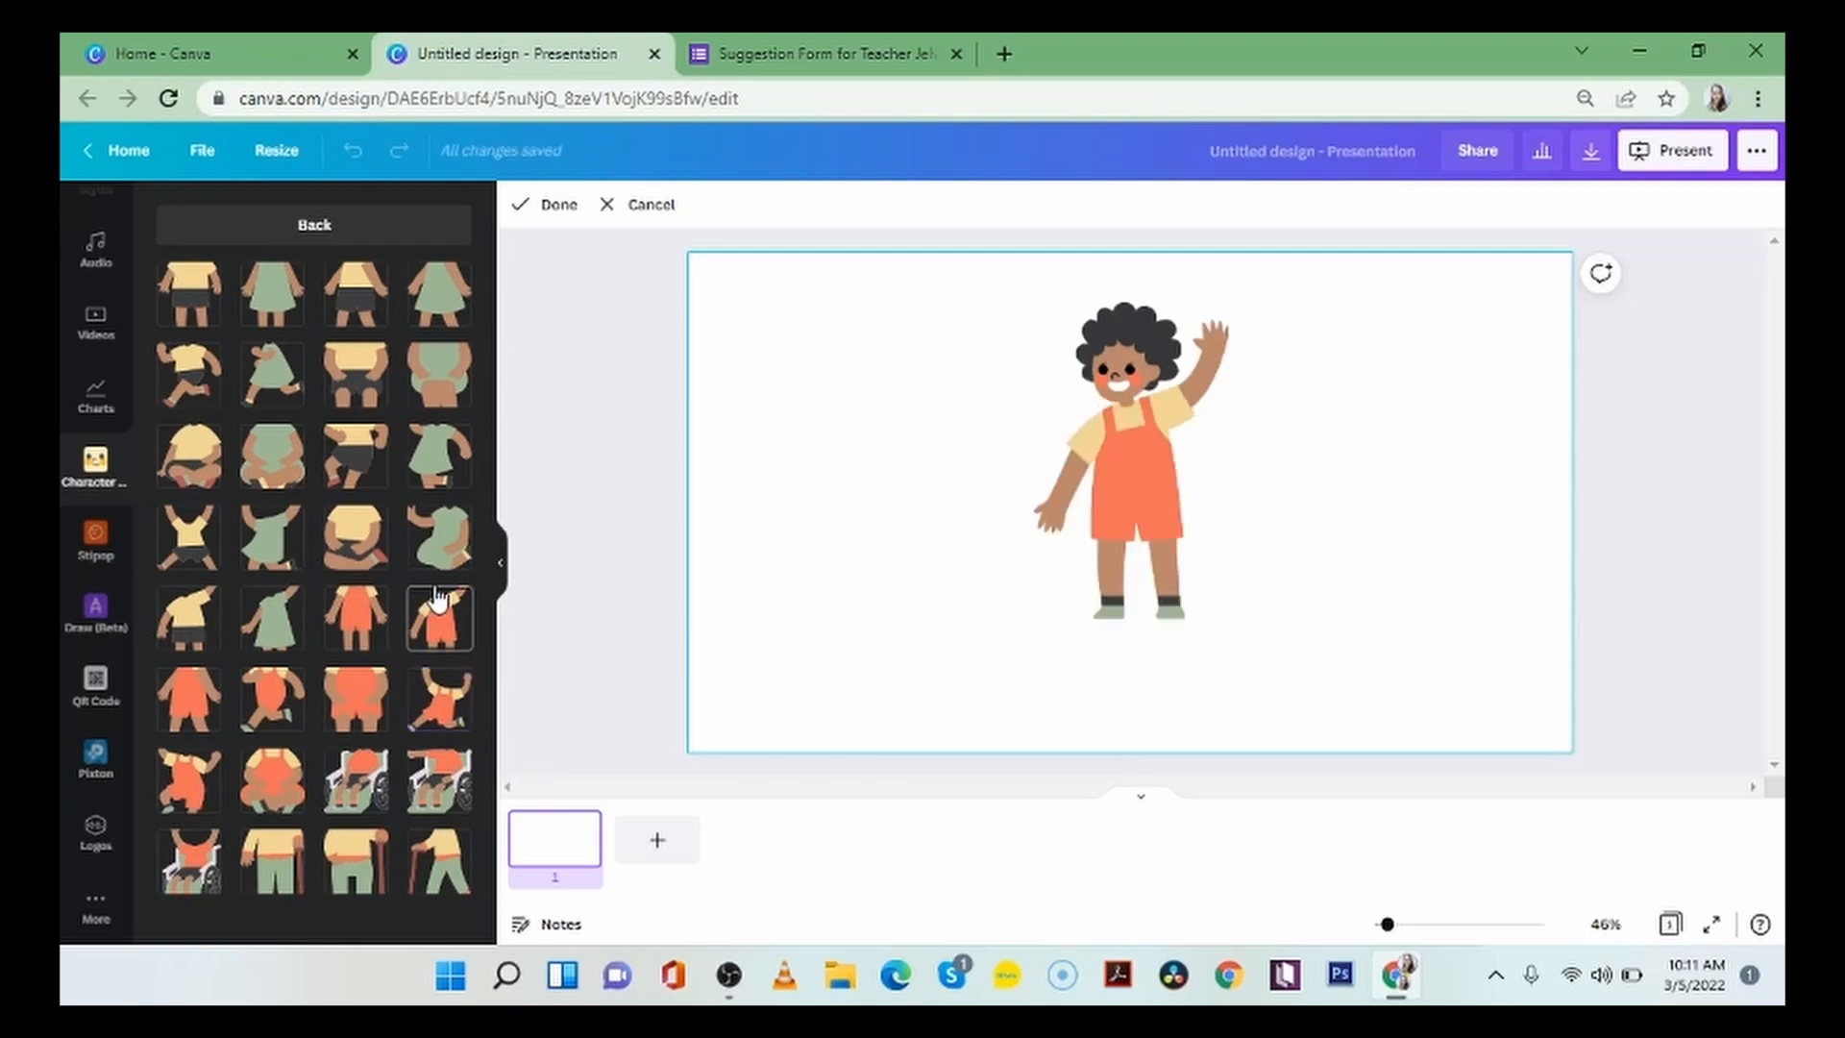
click(203, 783)
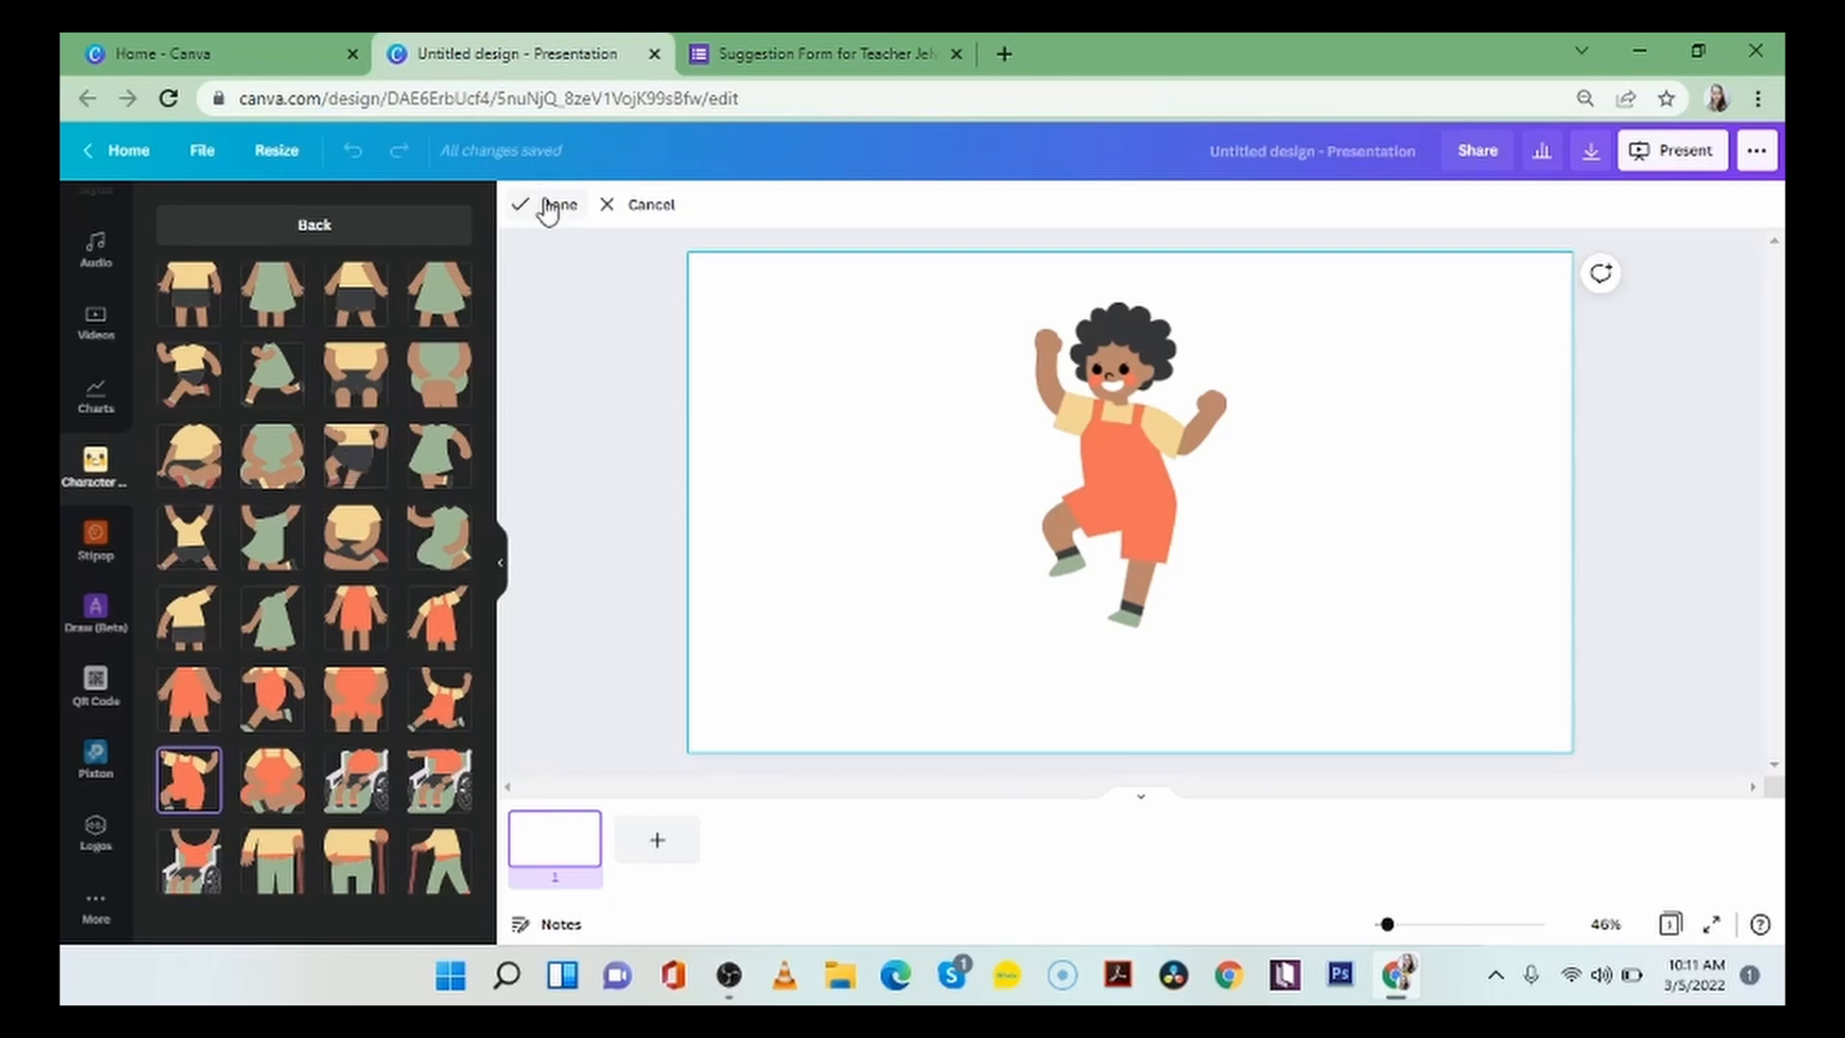
click(403, 229)
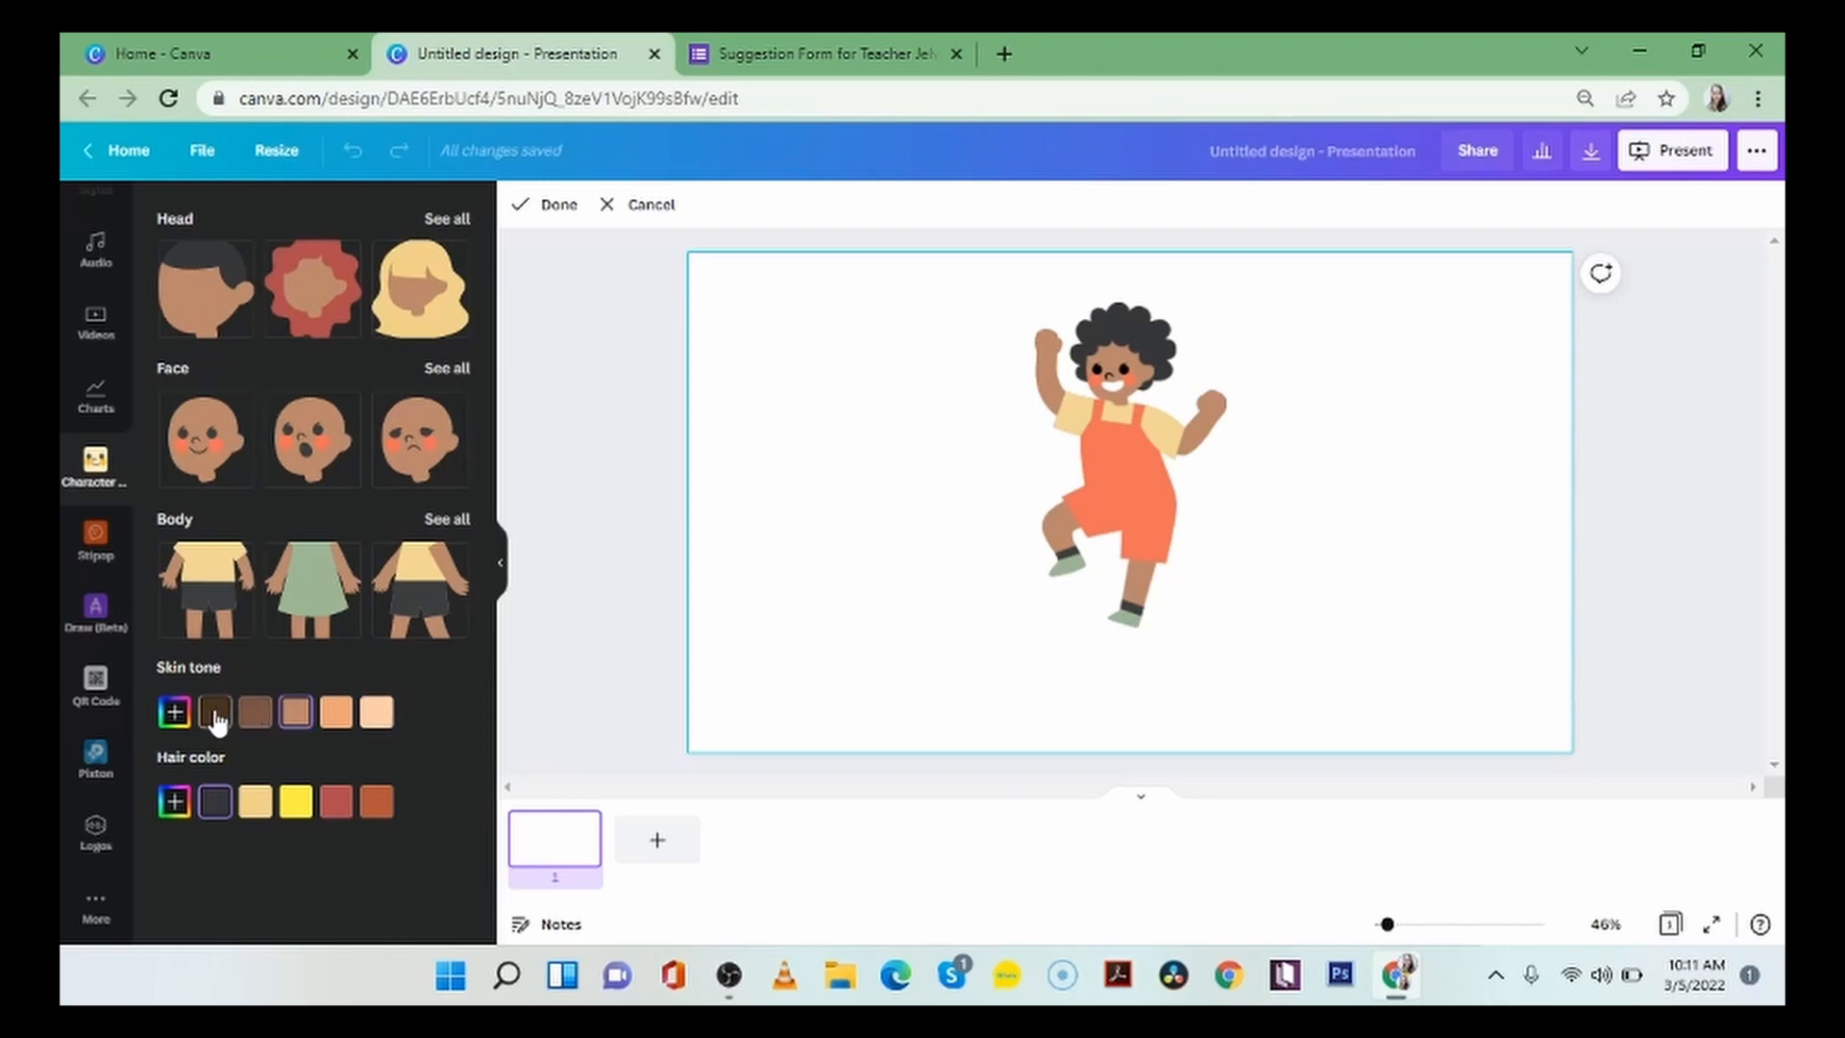
Try the lightest, dark brown, darkest and light orange preset skin tones, and return the character to the medium brown tone.
click(378, 723)
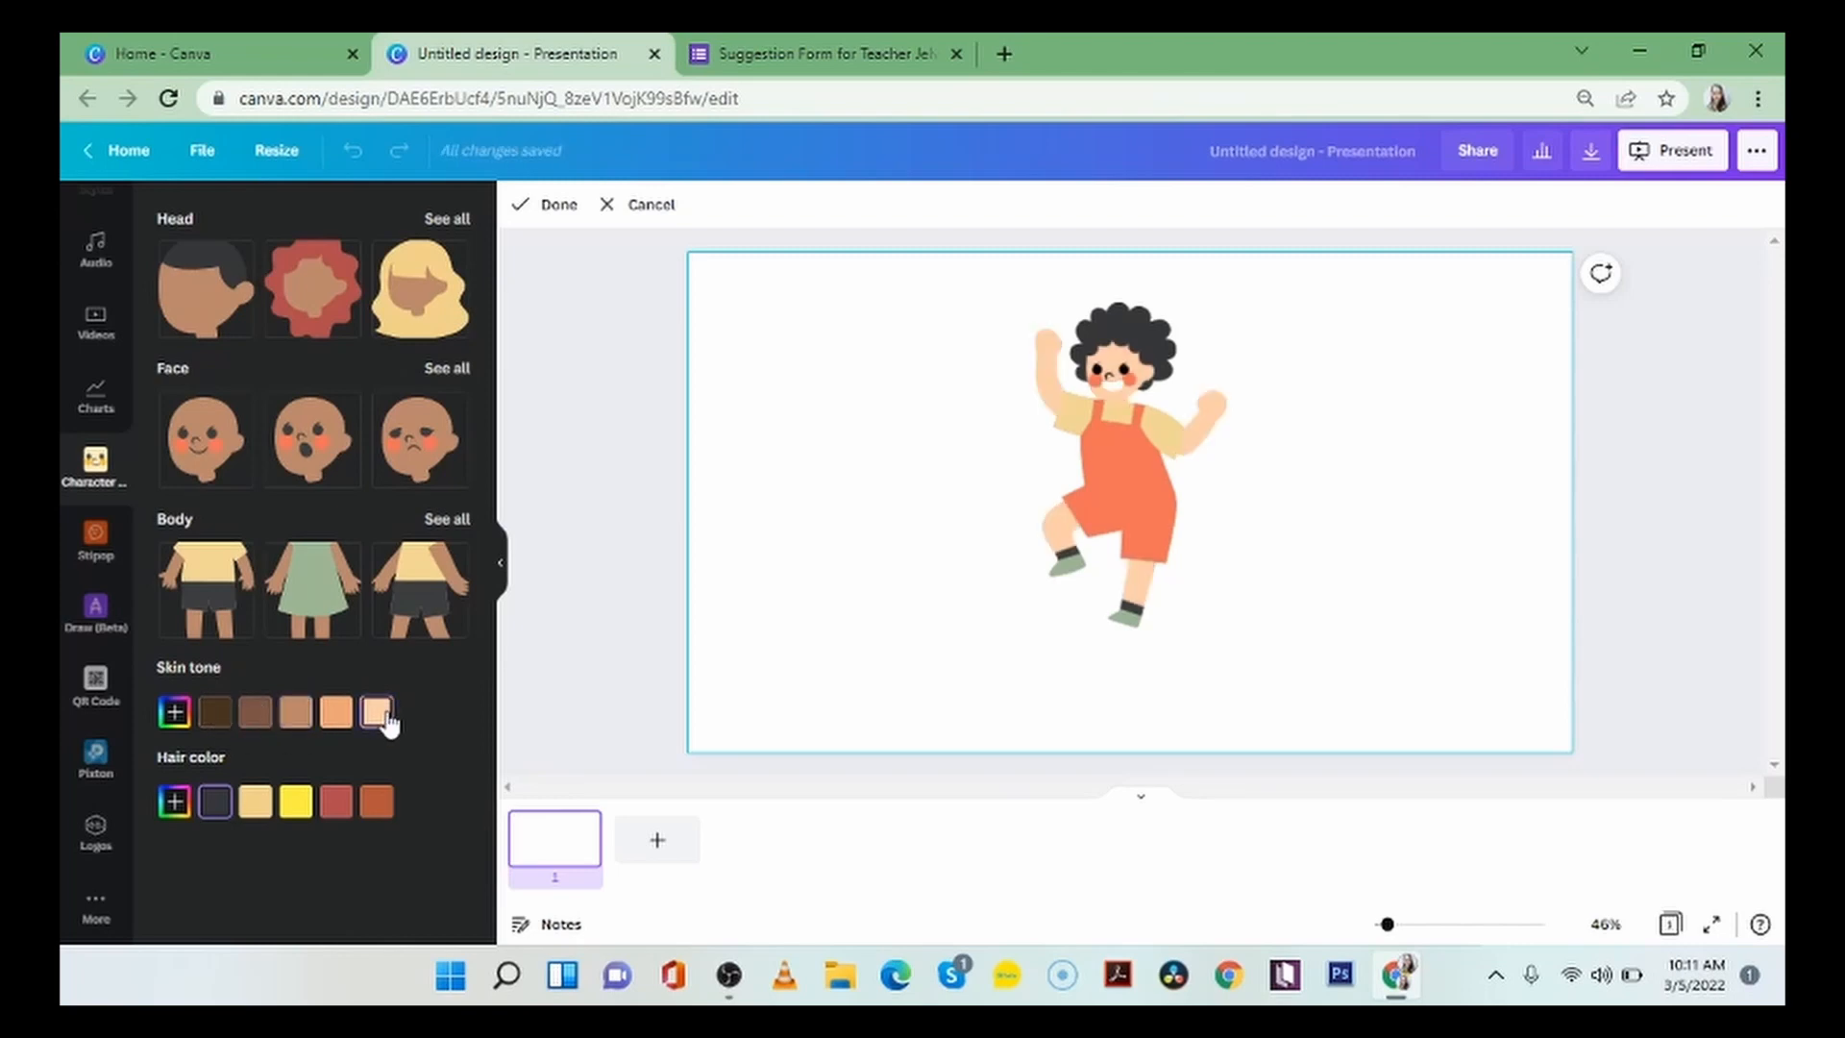
click(255, 714)
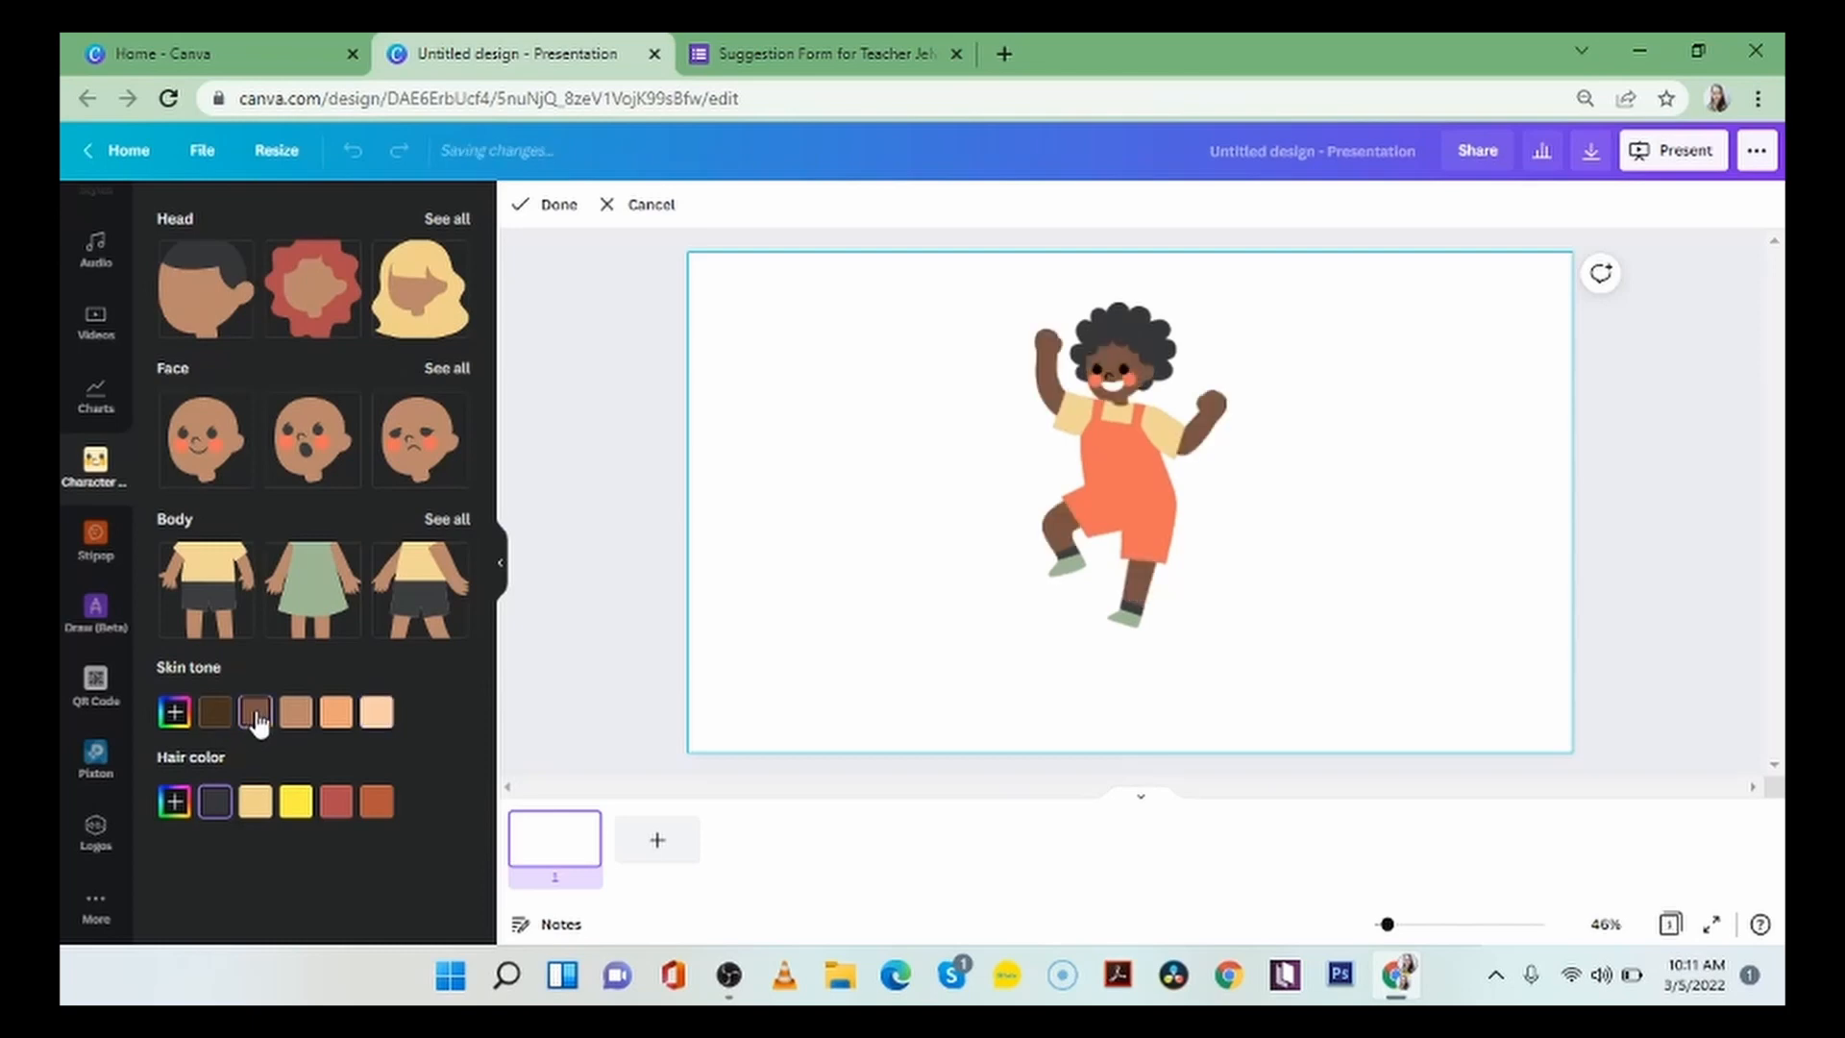
click(216, 723)
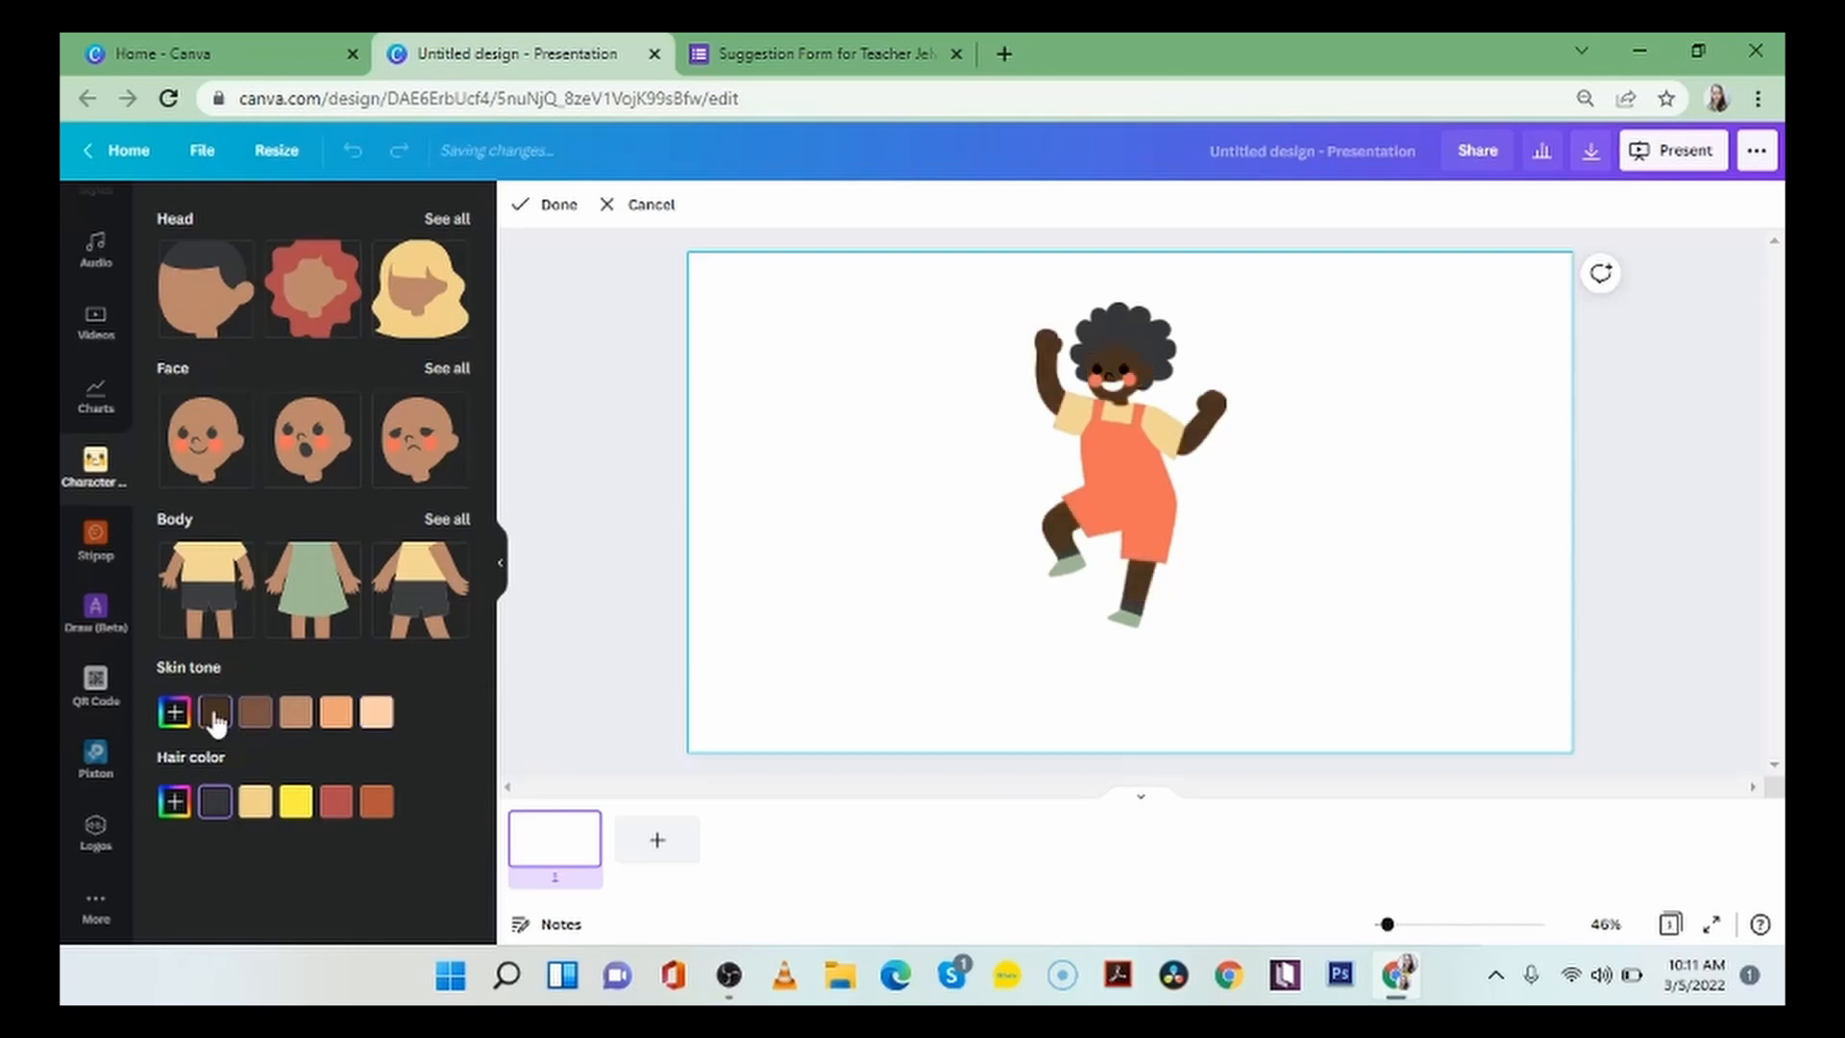
click(312, 720)
click(336, 721)
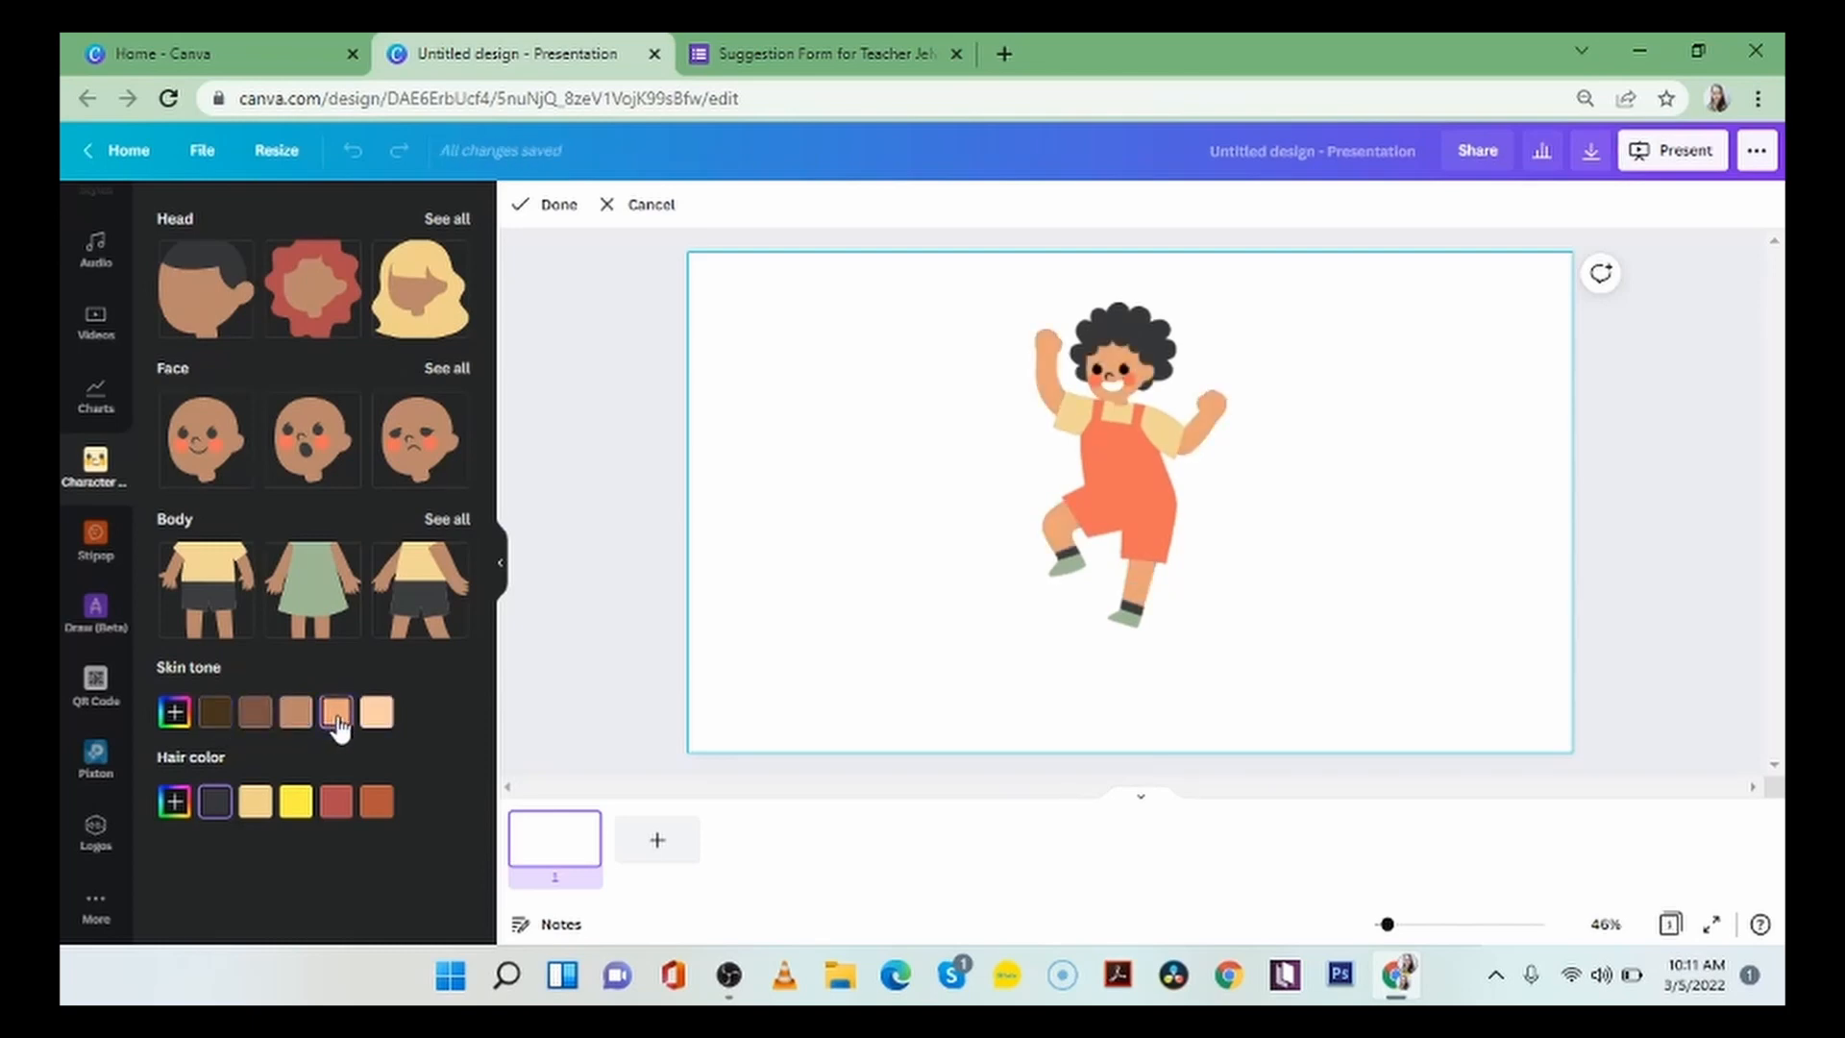
click(293, 719)
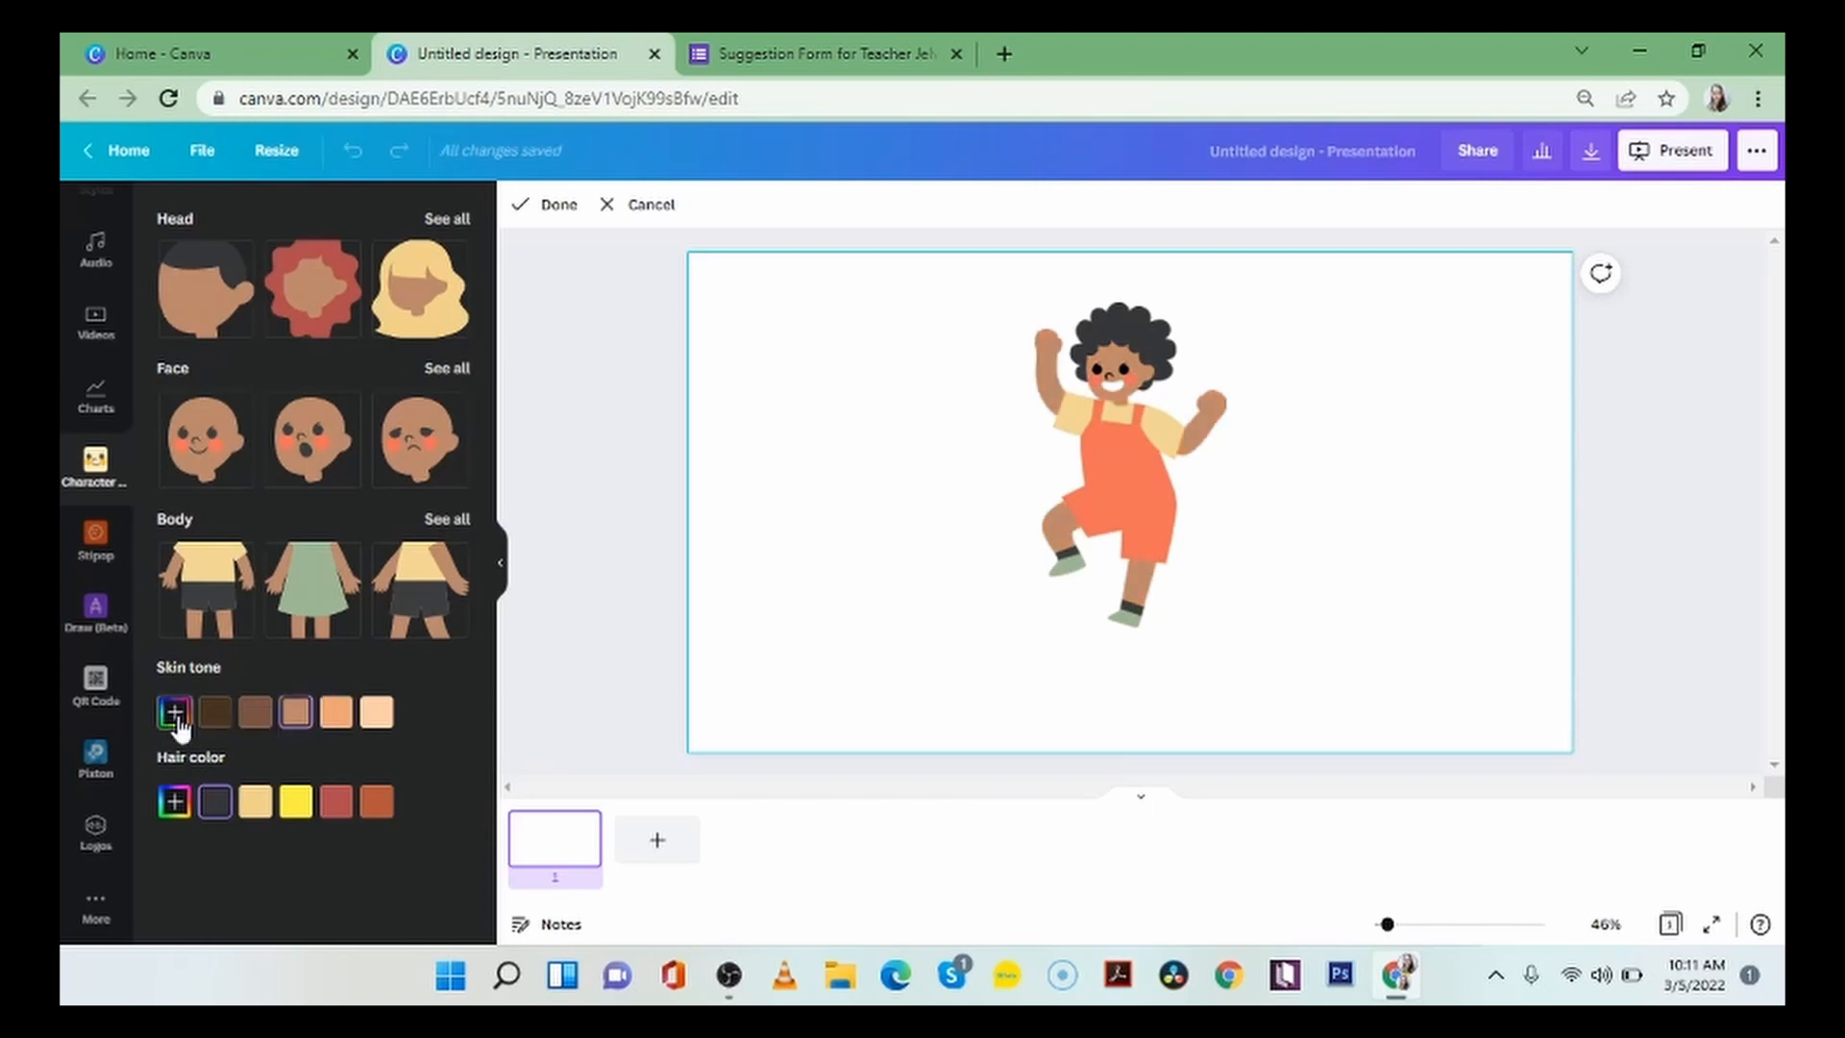
Try white, light grey and custom blue #369FB2 as skin colors, and restore the preset medium brown skin tone.
click(174, 712)
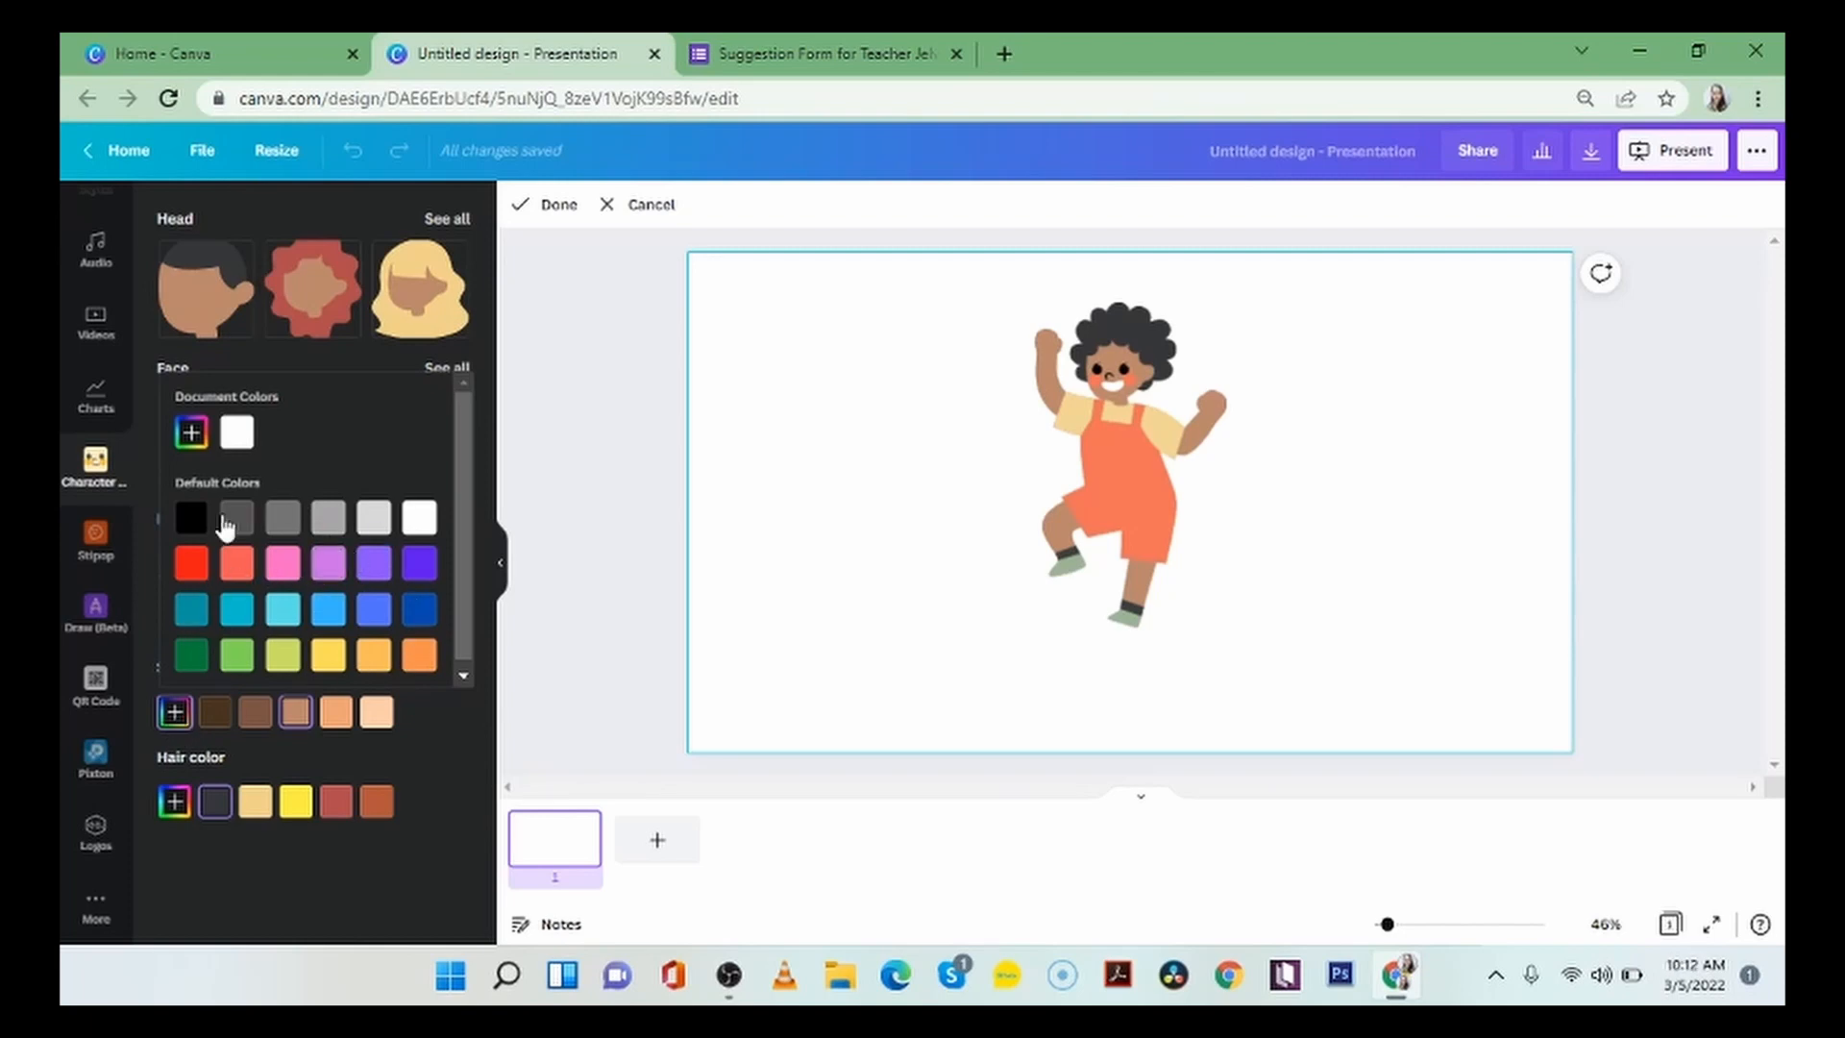
click(419, 524)
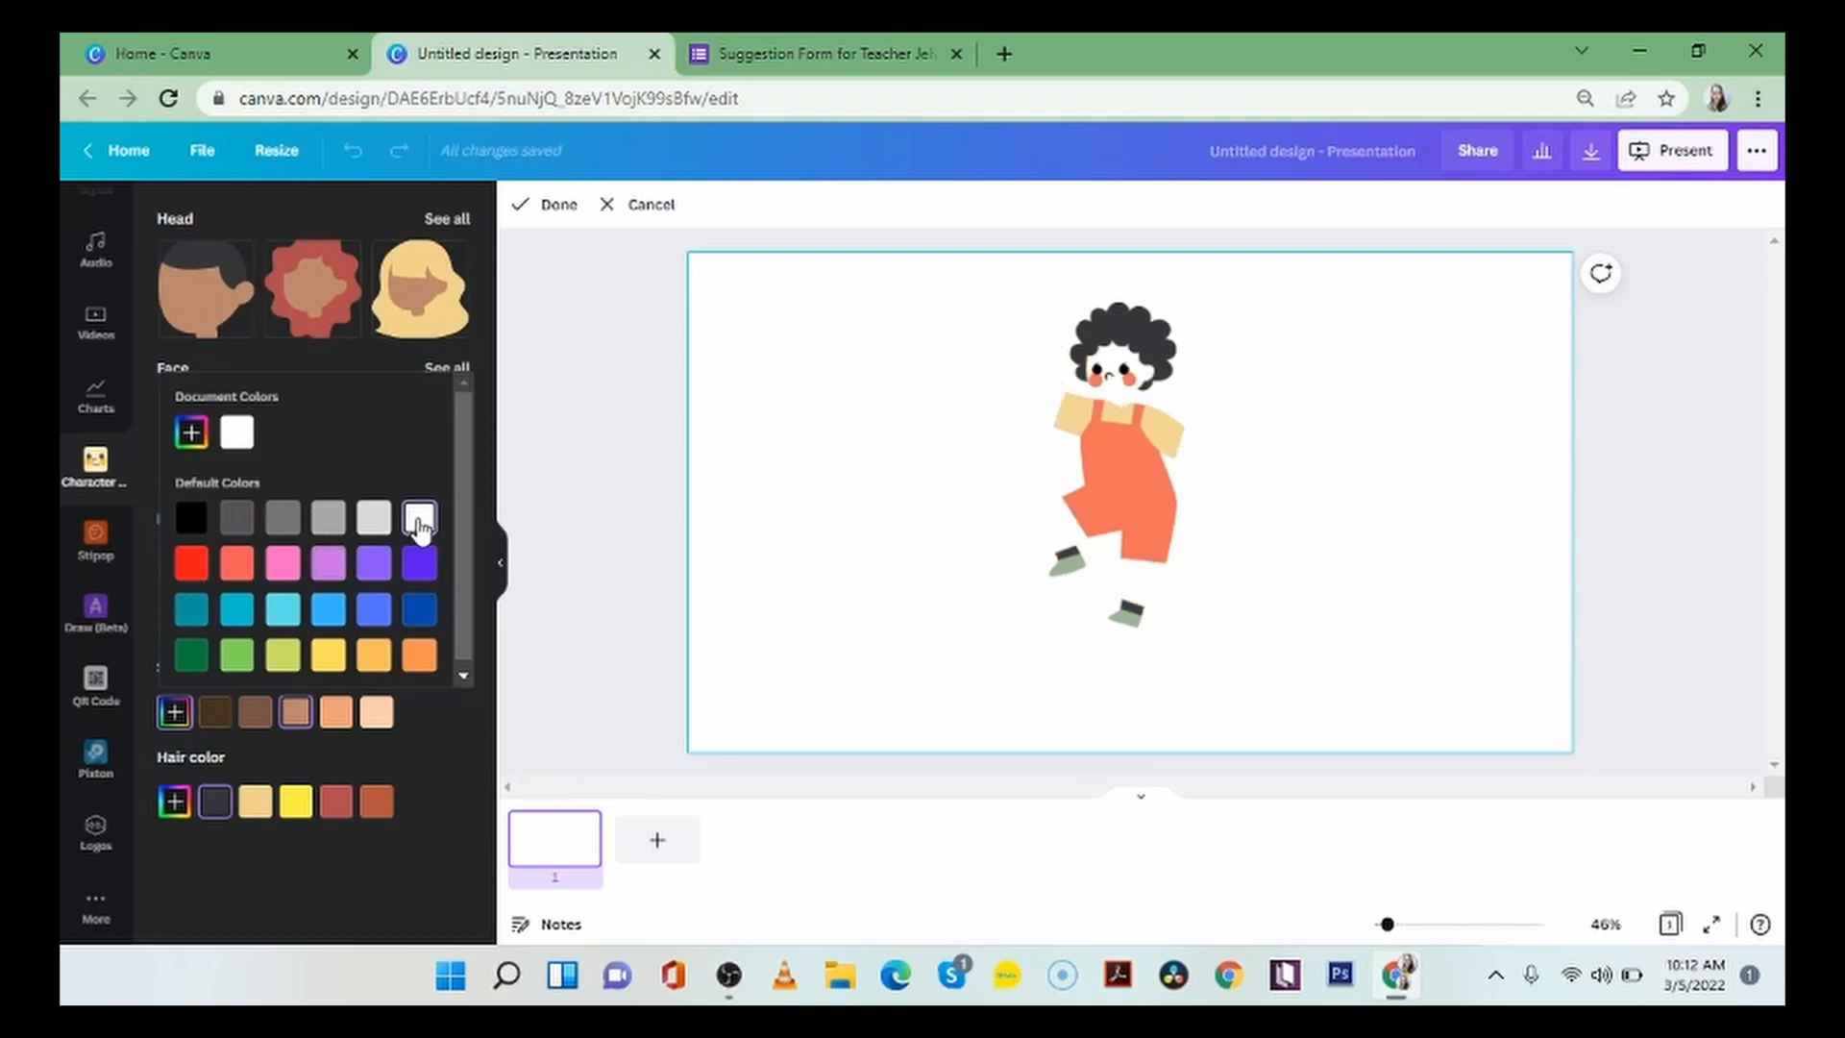
click(377, 524)
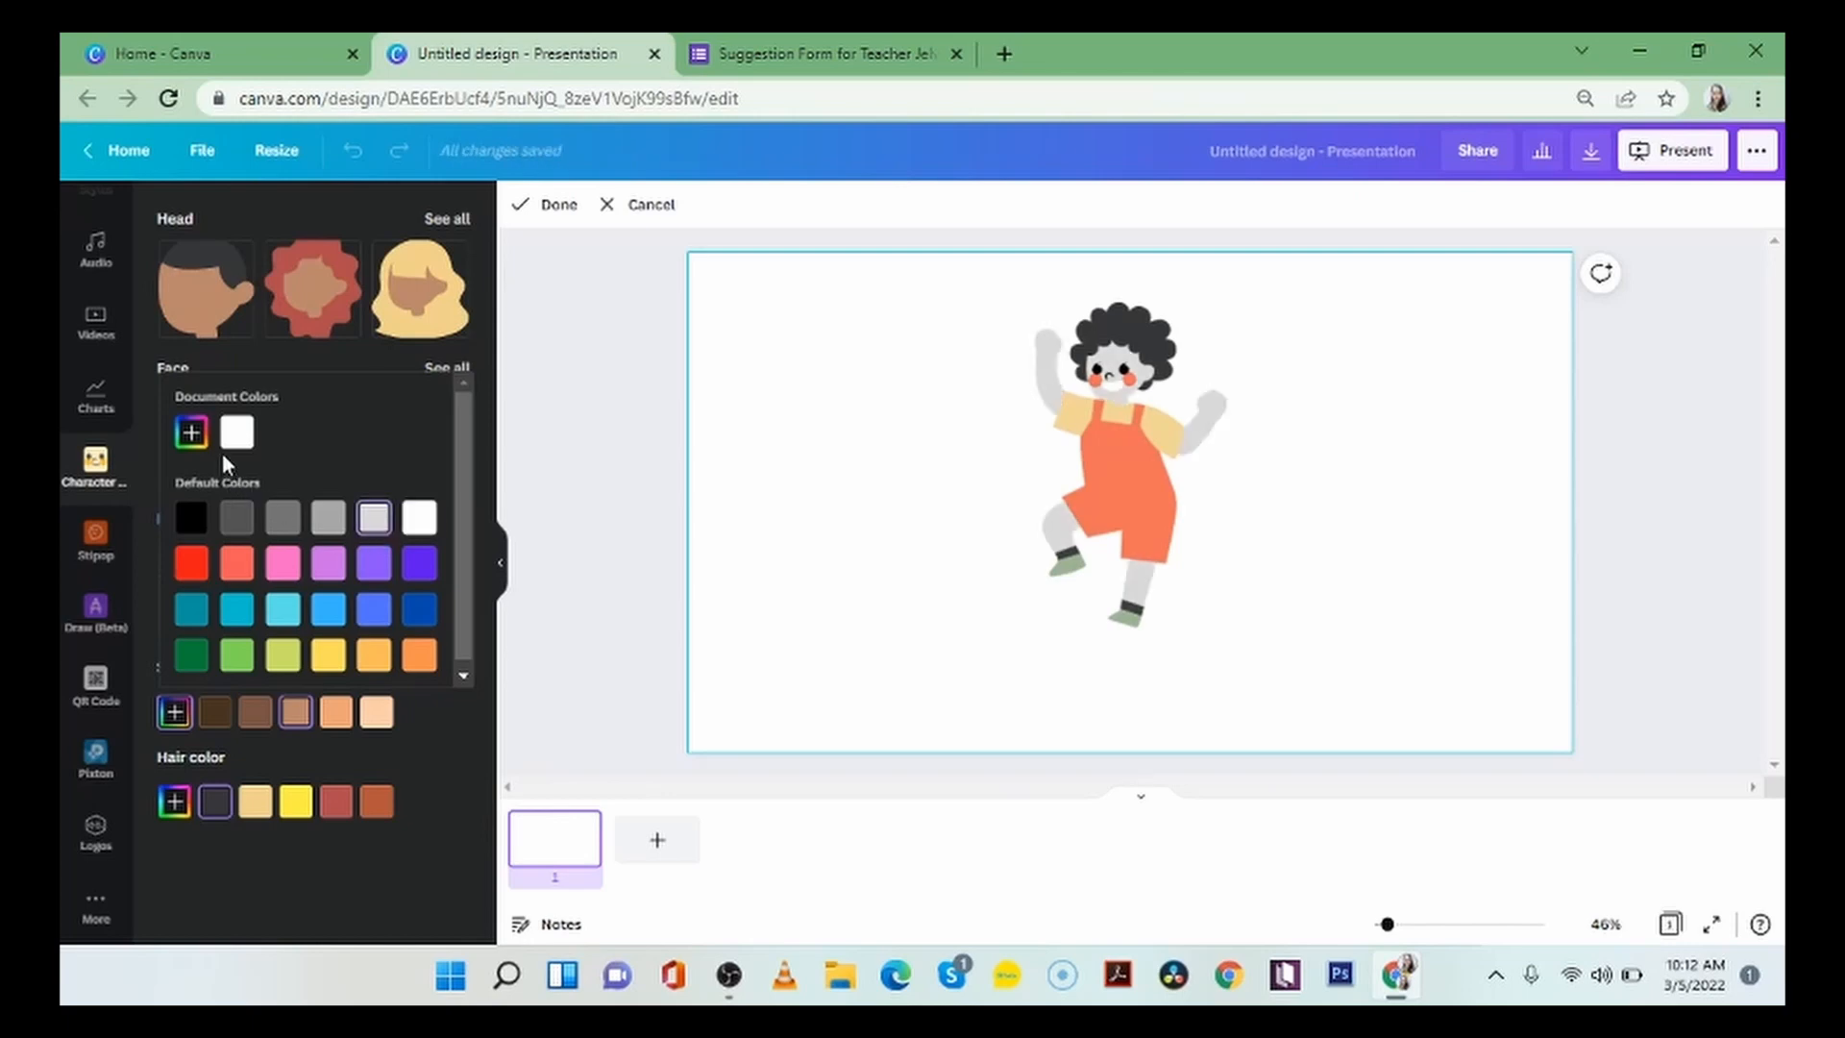
click(191, 433)
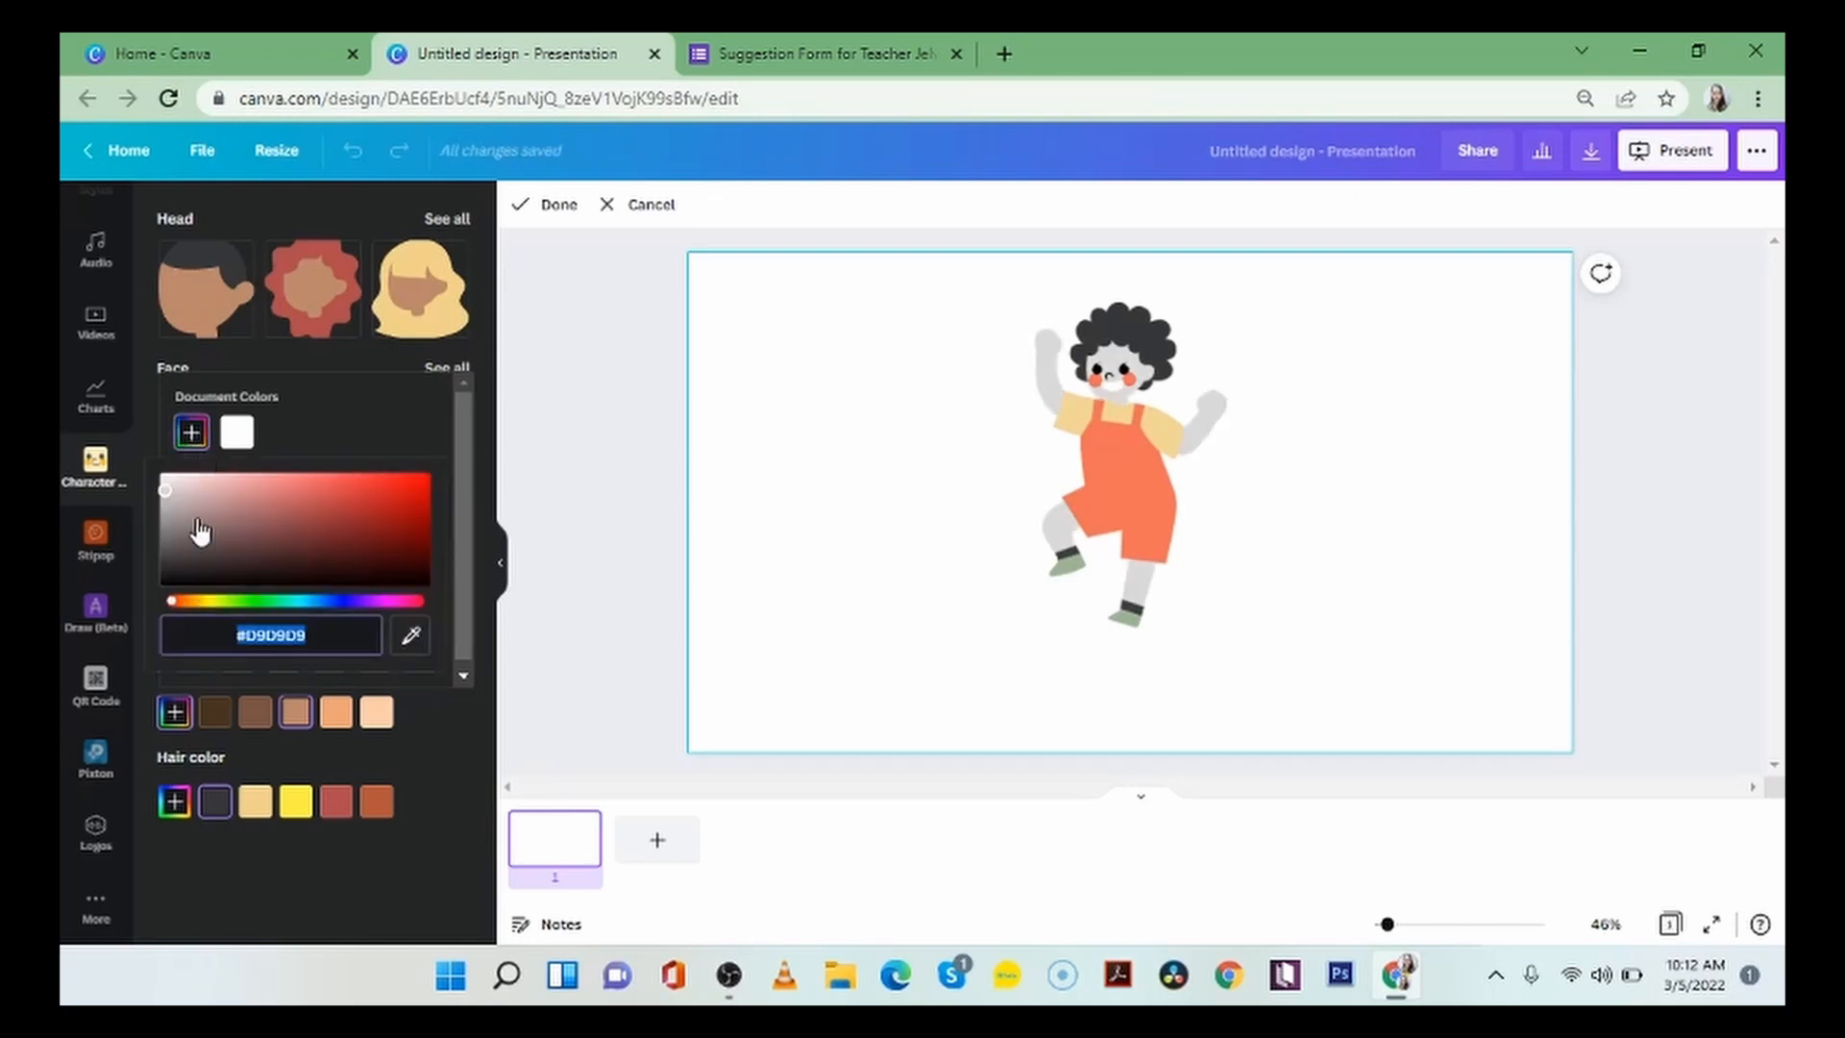
drag(165, 492, 348, 506)
click(301, 602)
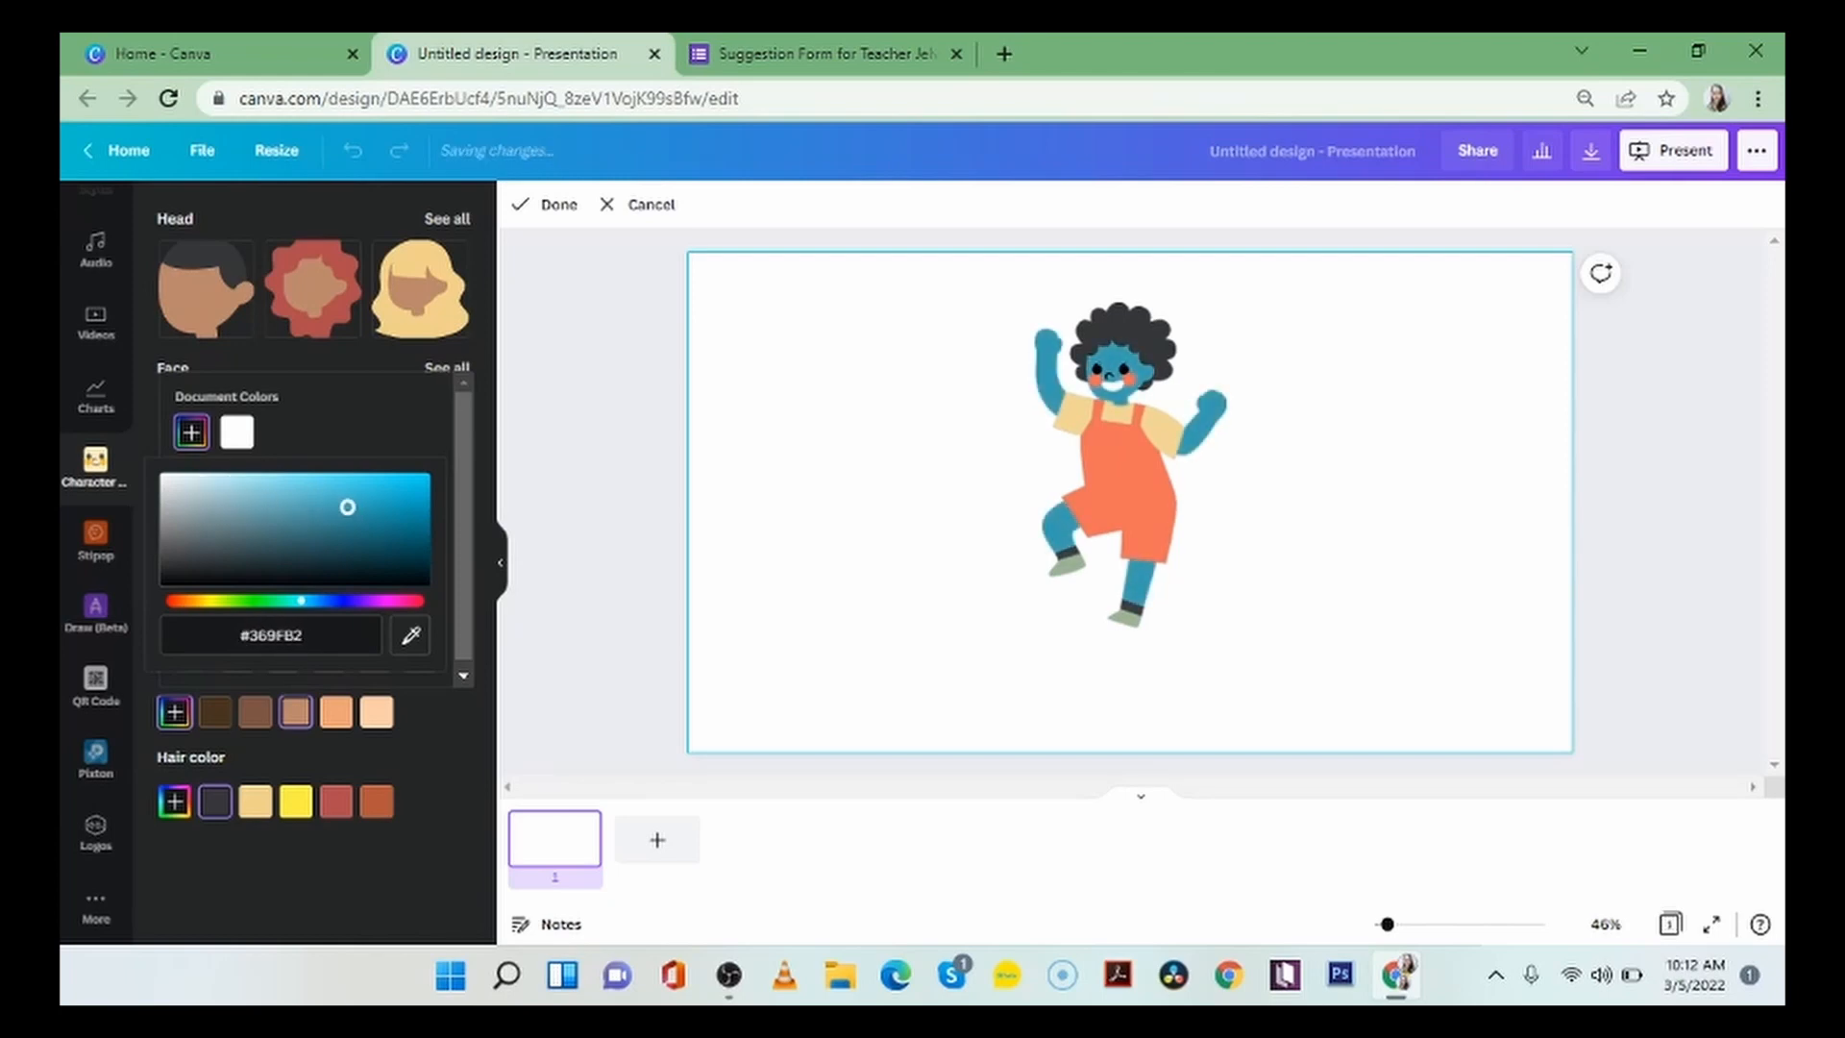
click(363, 415)
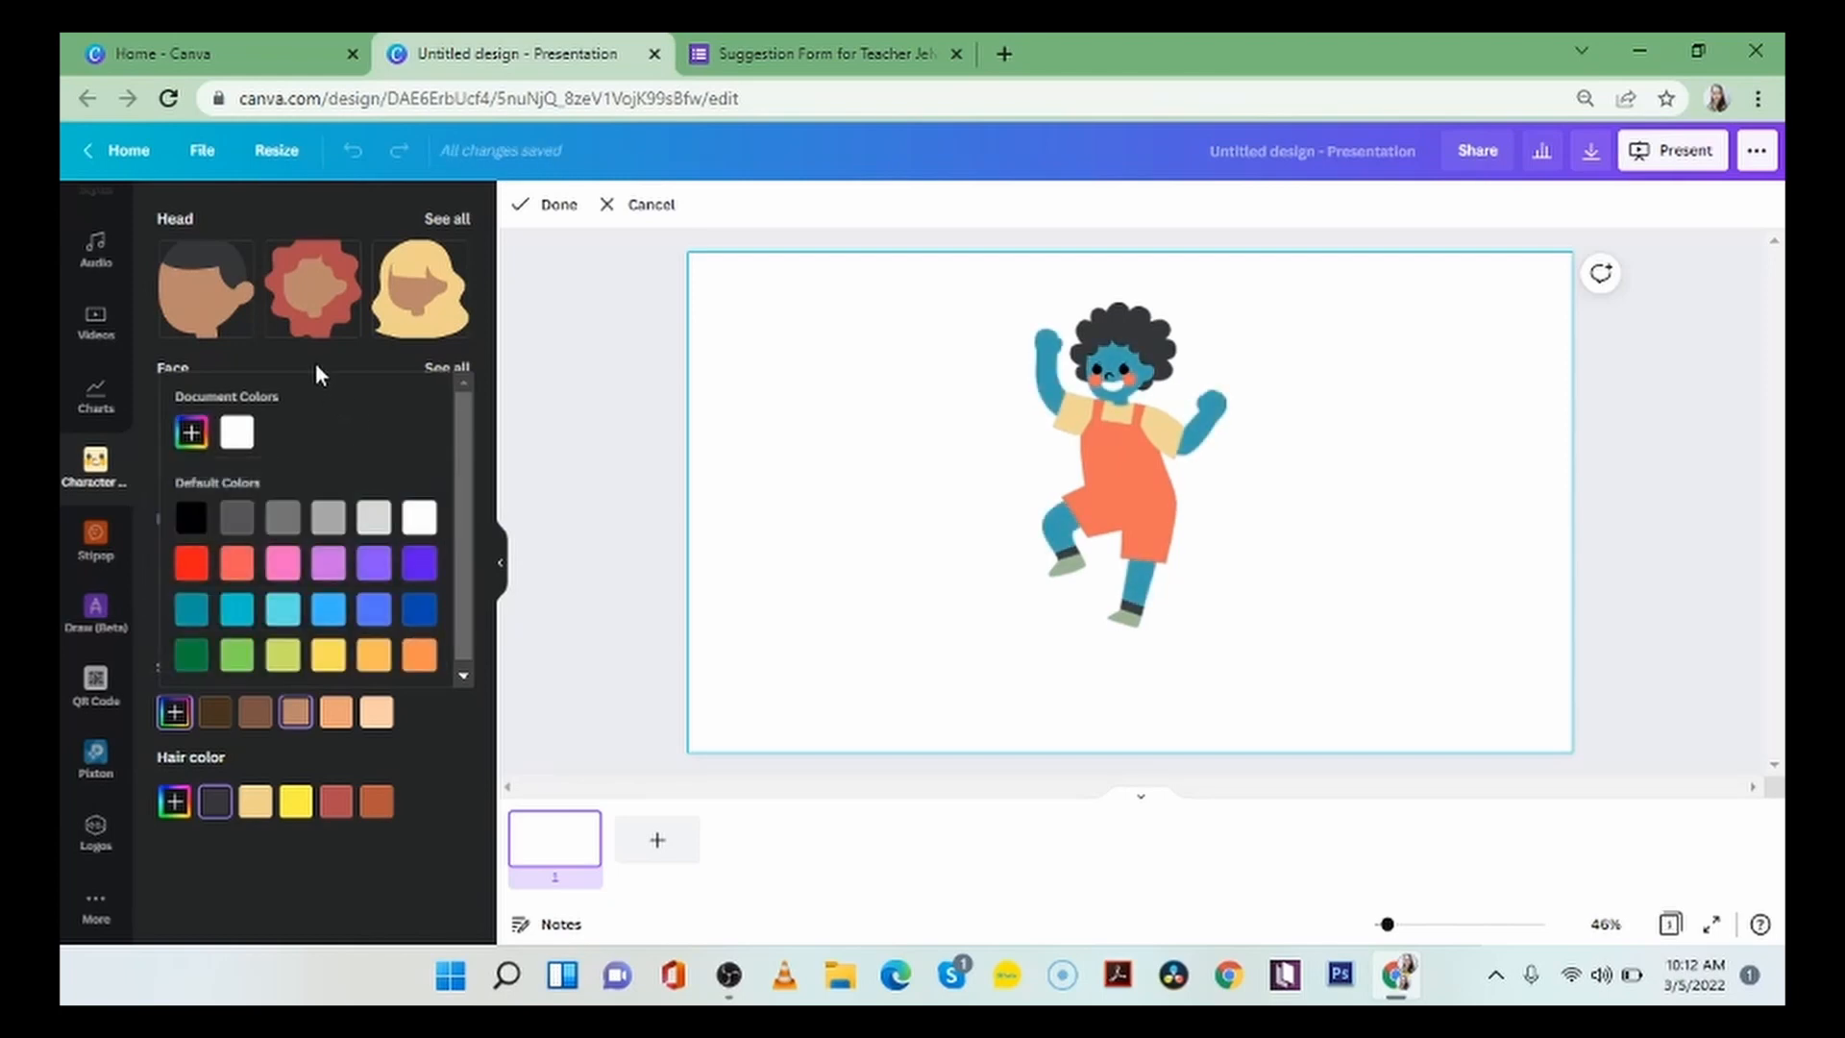
click(317, 371)
click(297, 712)
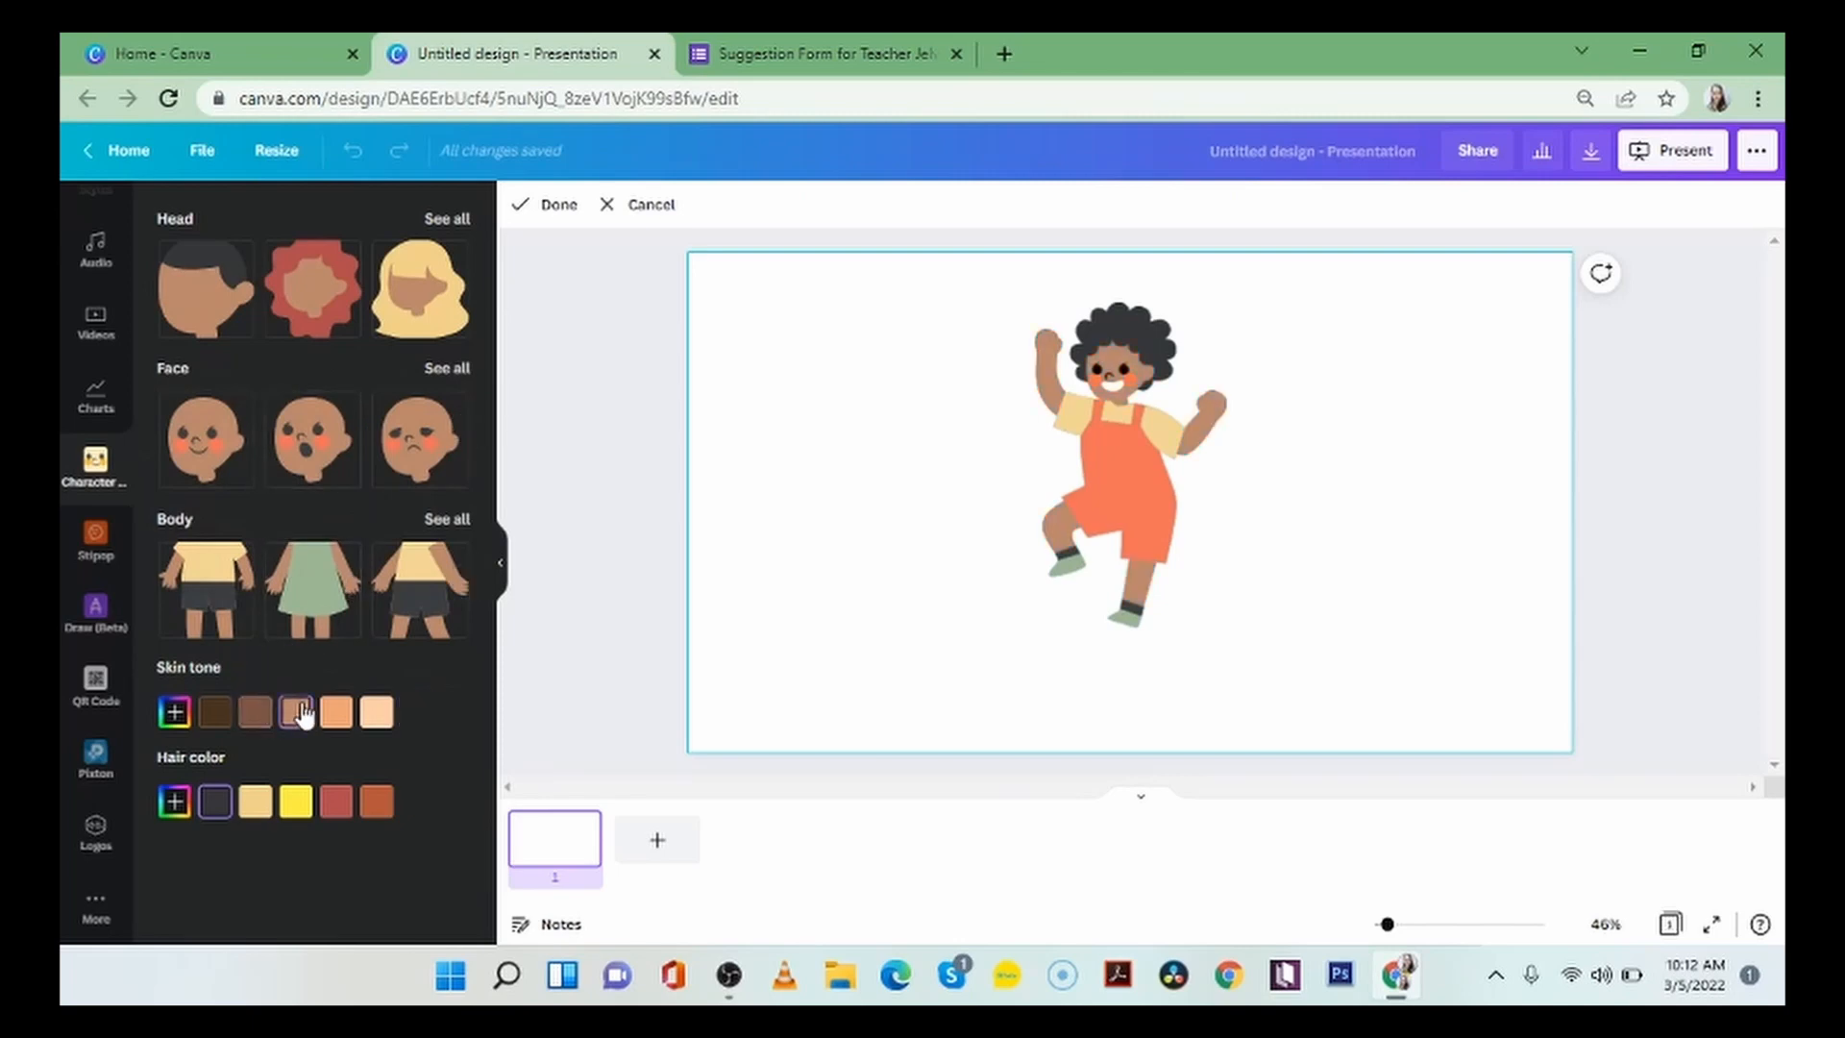
Try default colors such as bright green for the hair, and set a custom black hair color, #000000.
click(175, 802)
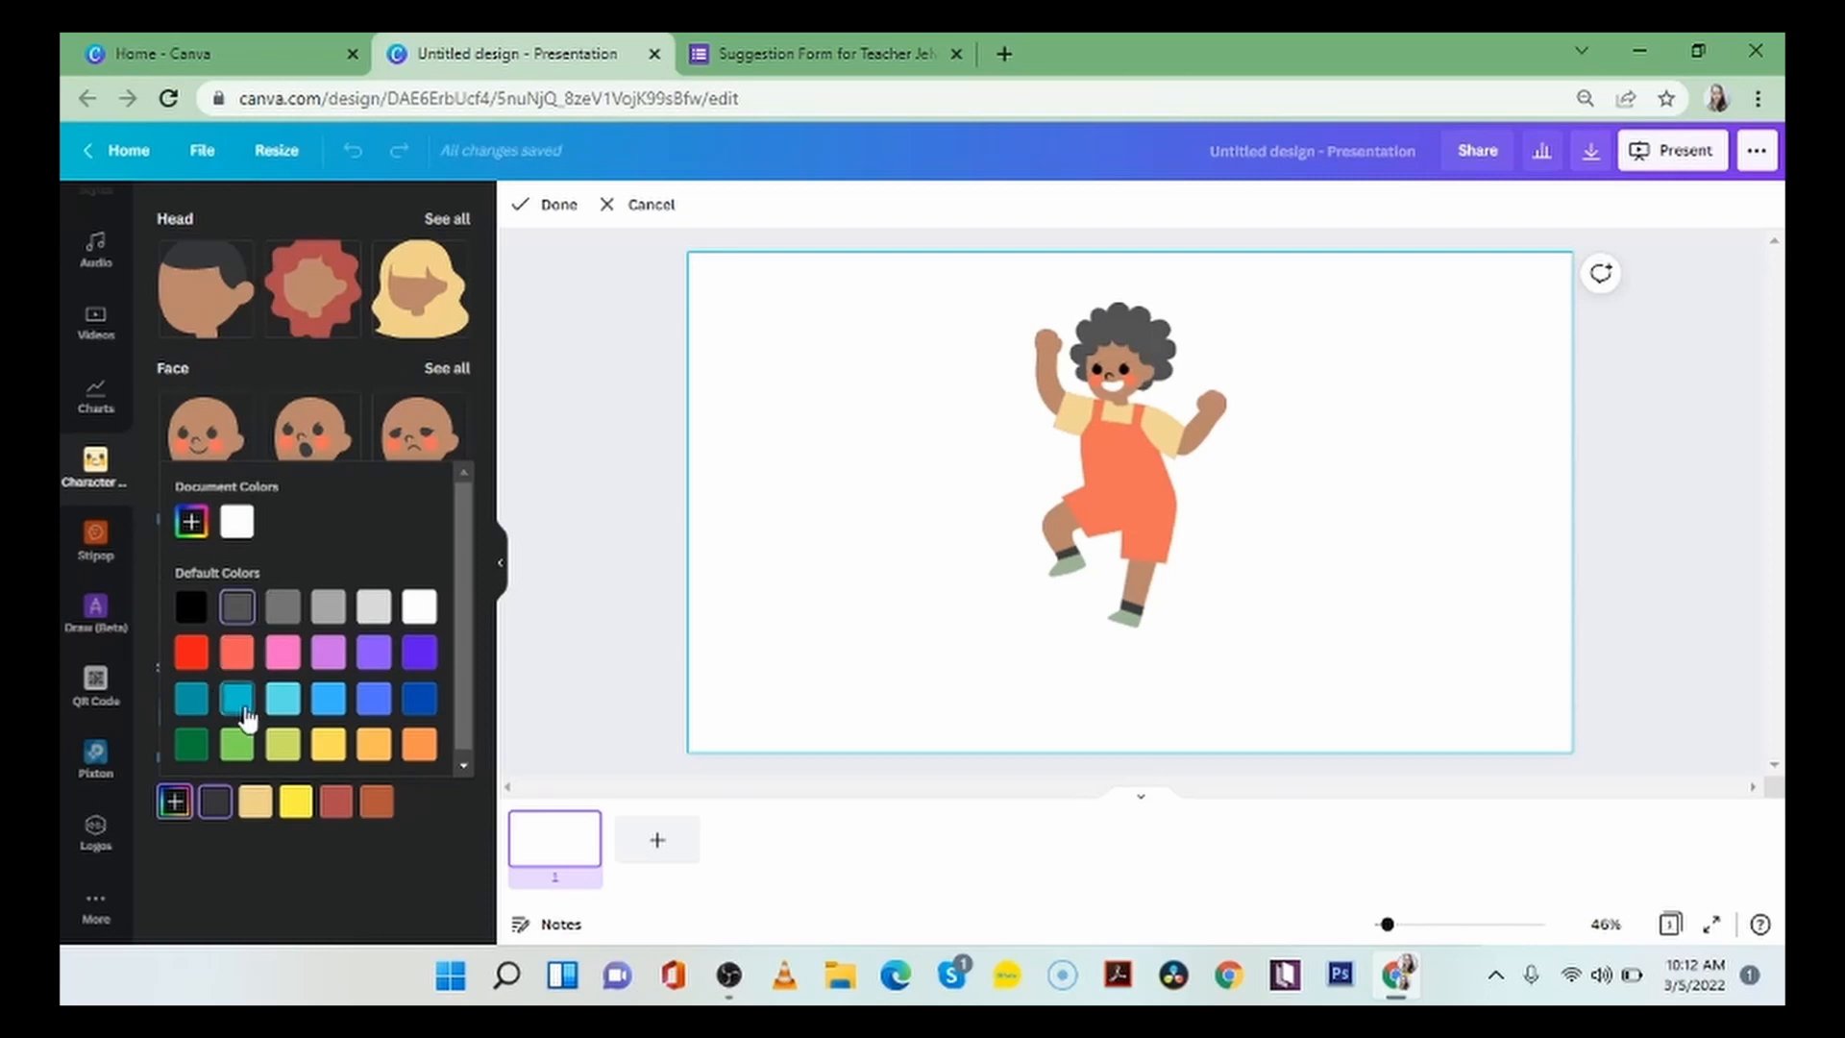
click(237, 700)
click(239, 752)
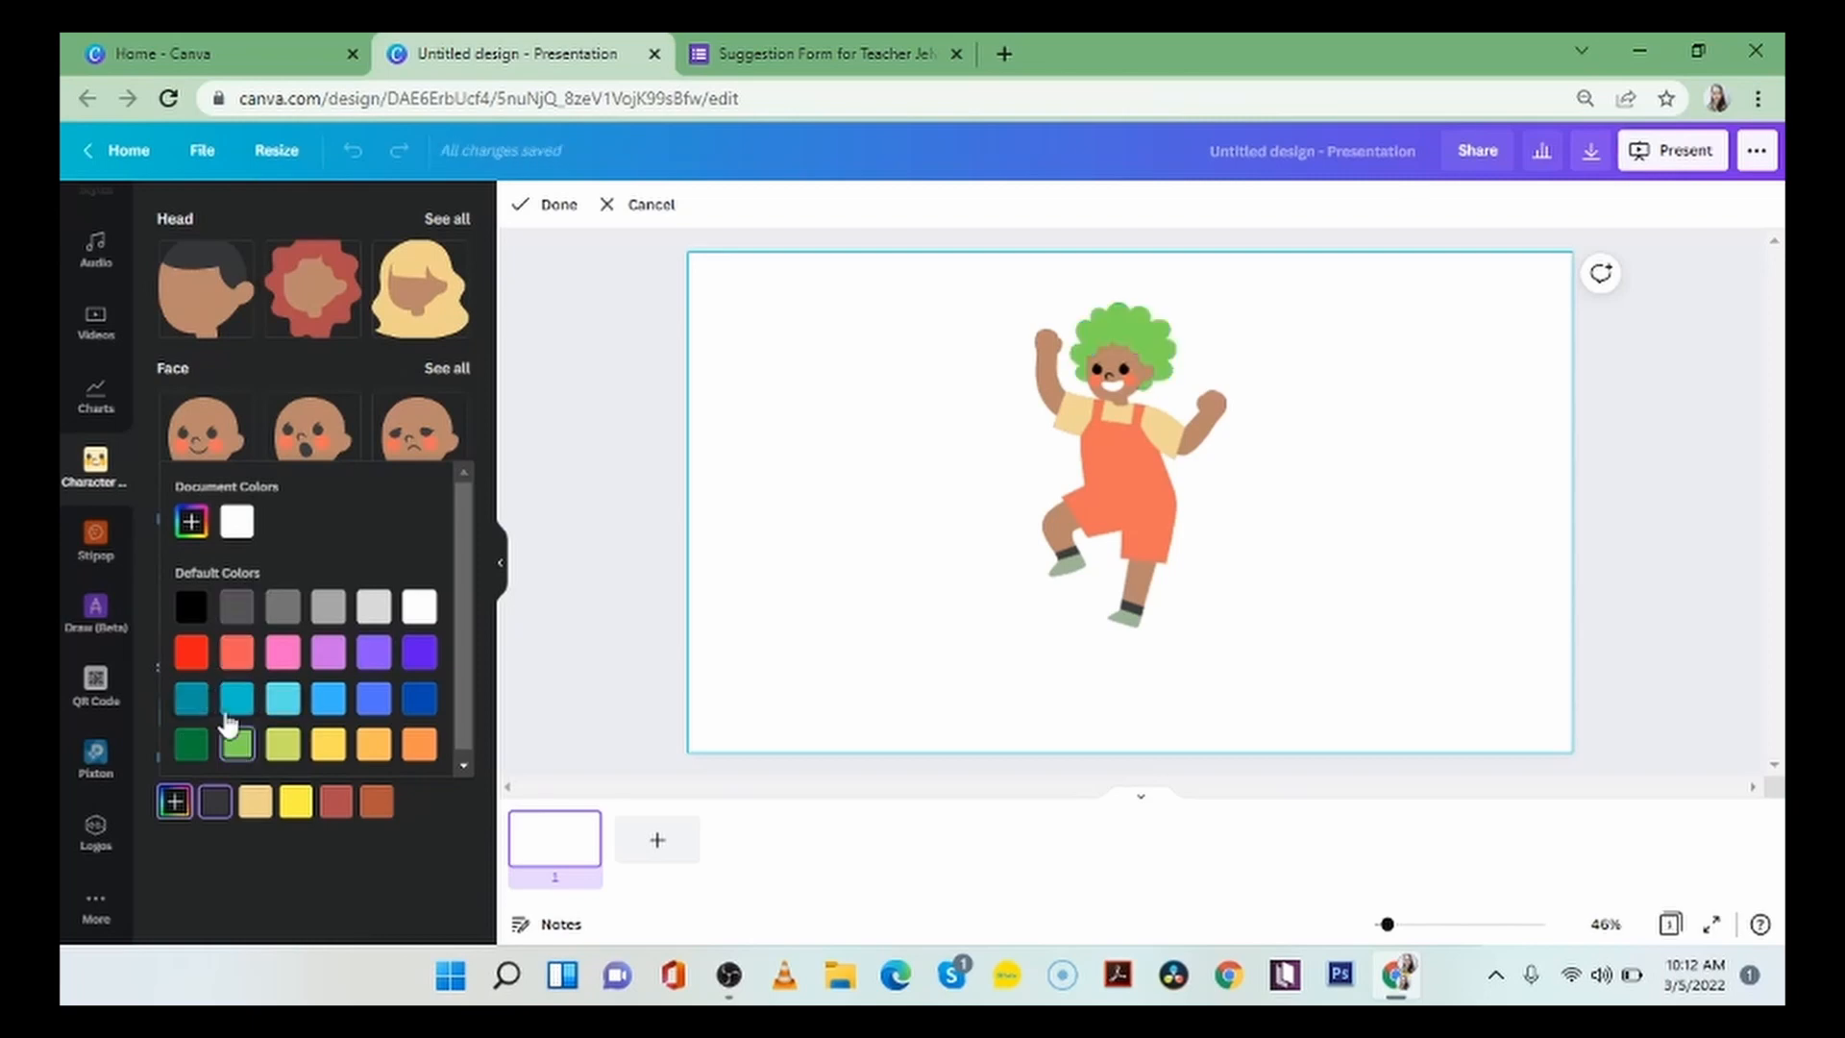
click(193, 525)
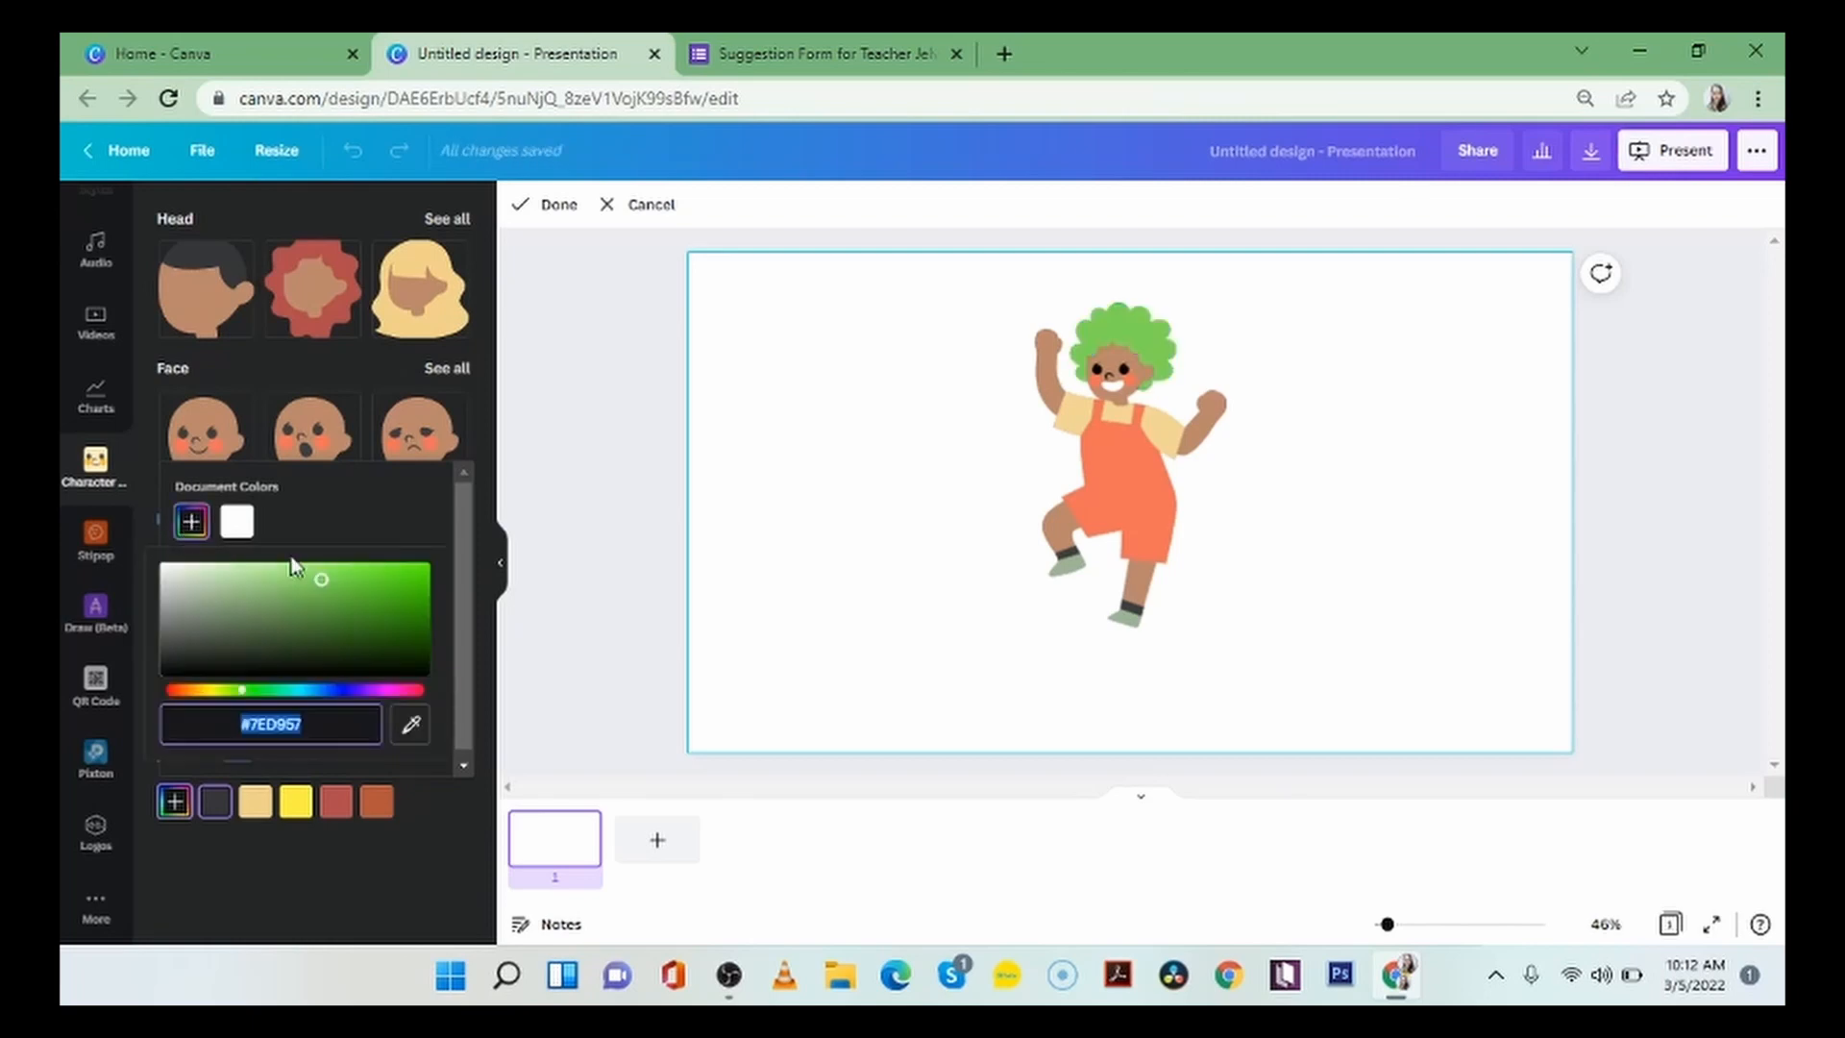
drag(318, 586, 366, 673)
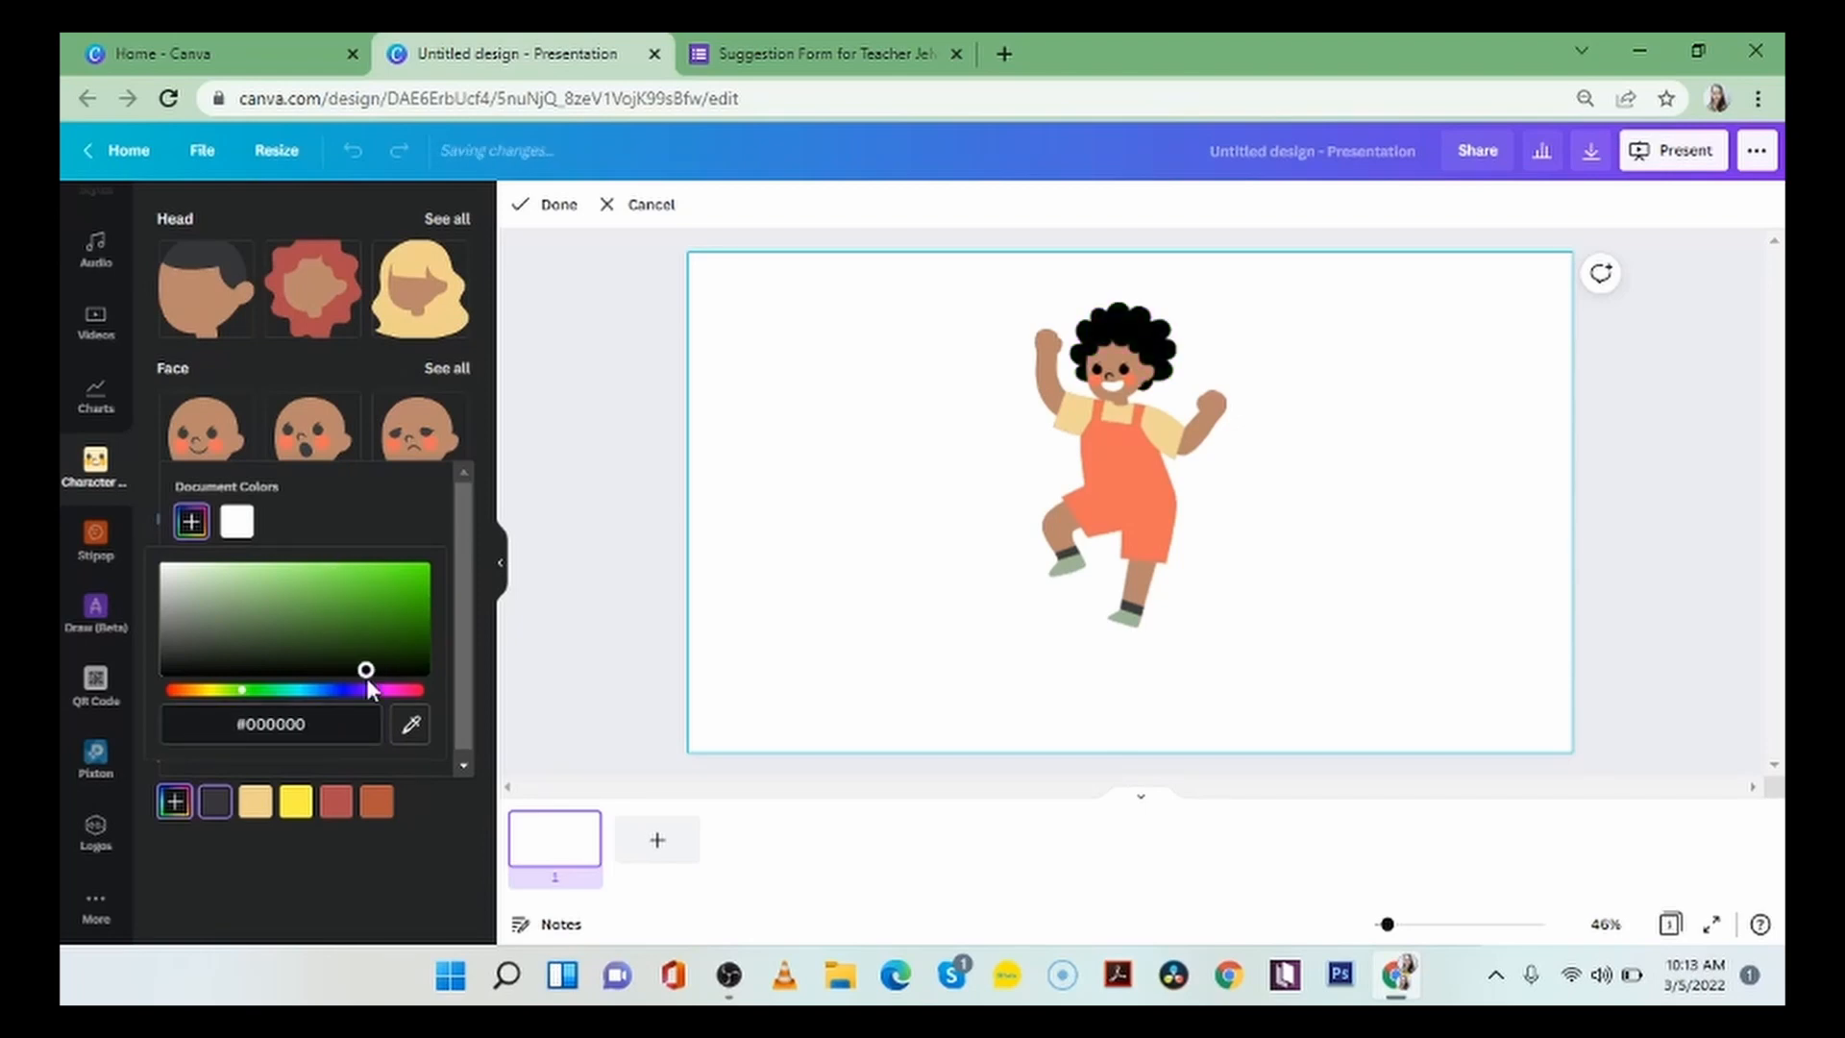
click(478, 464)
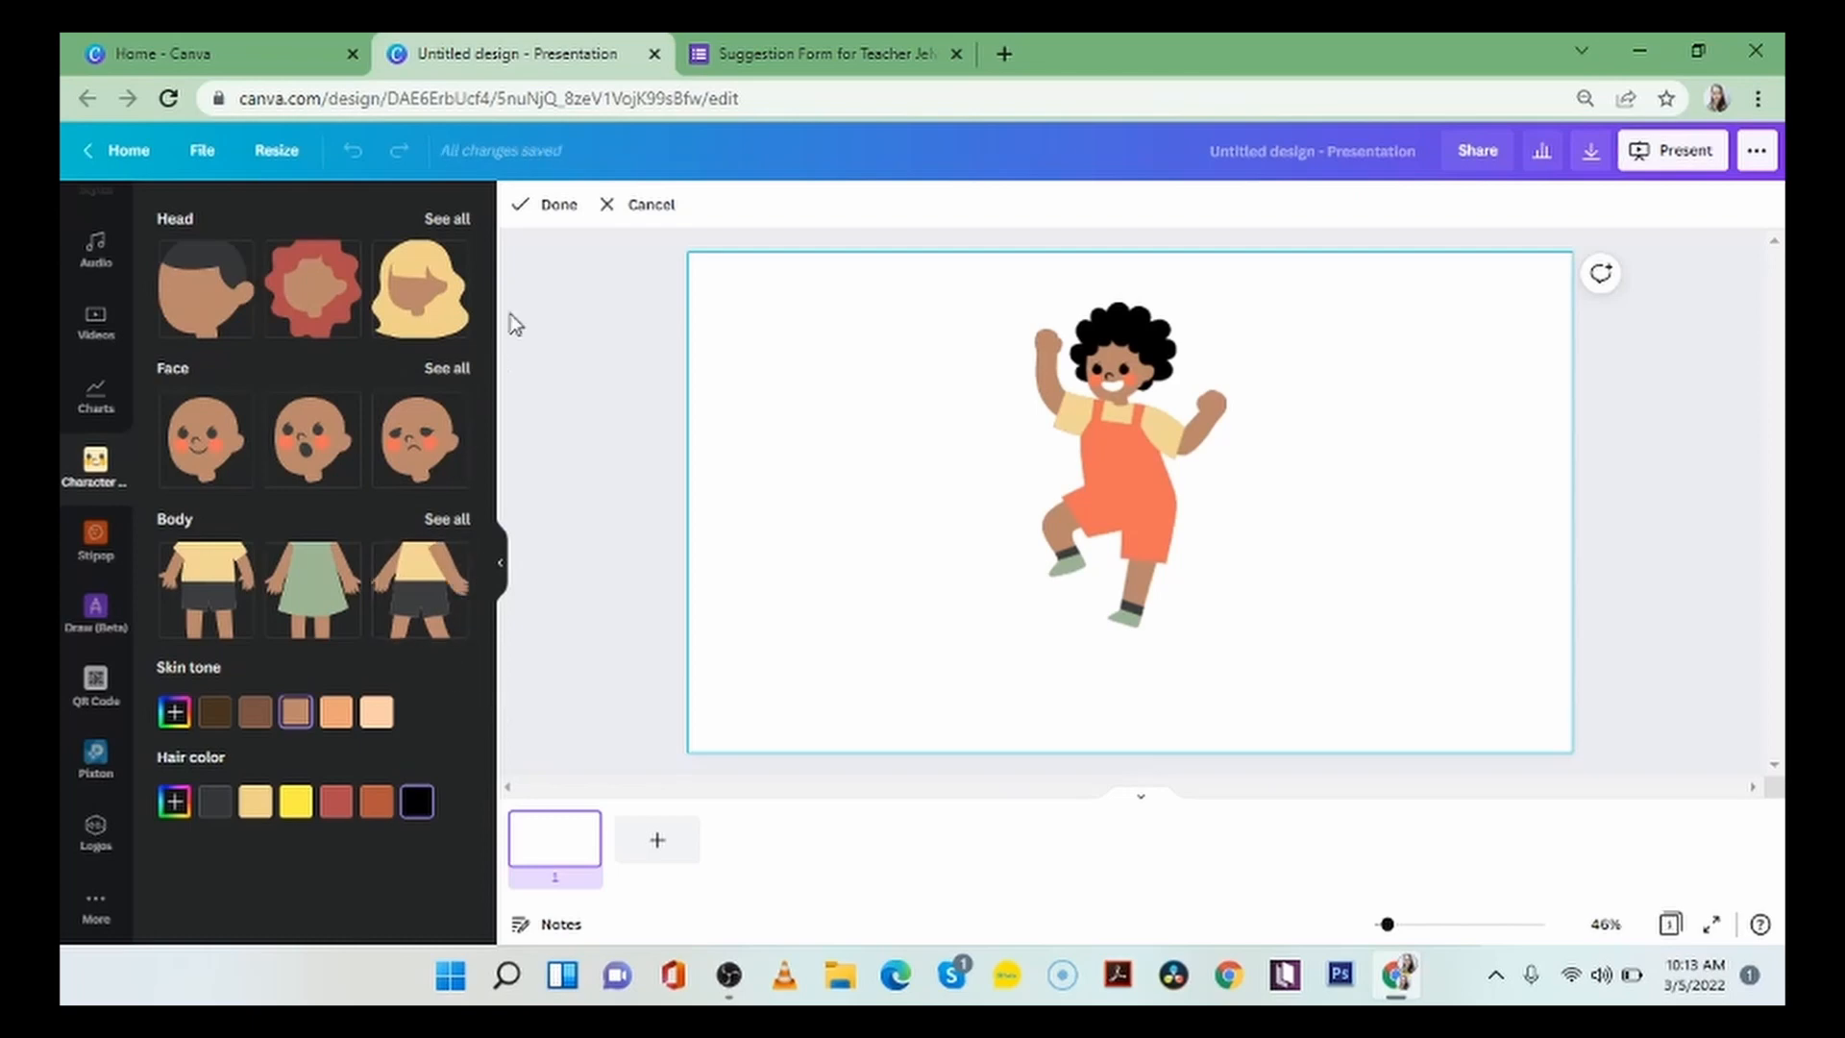
Finish the character to place it on the slide, shrink it slightly and move it to the slide's lower-right corner.
click(554, 221)
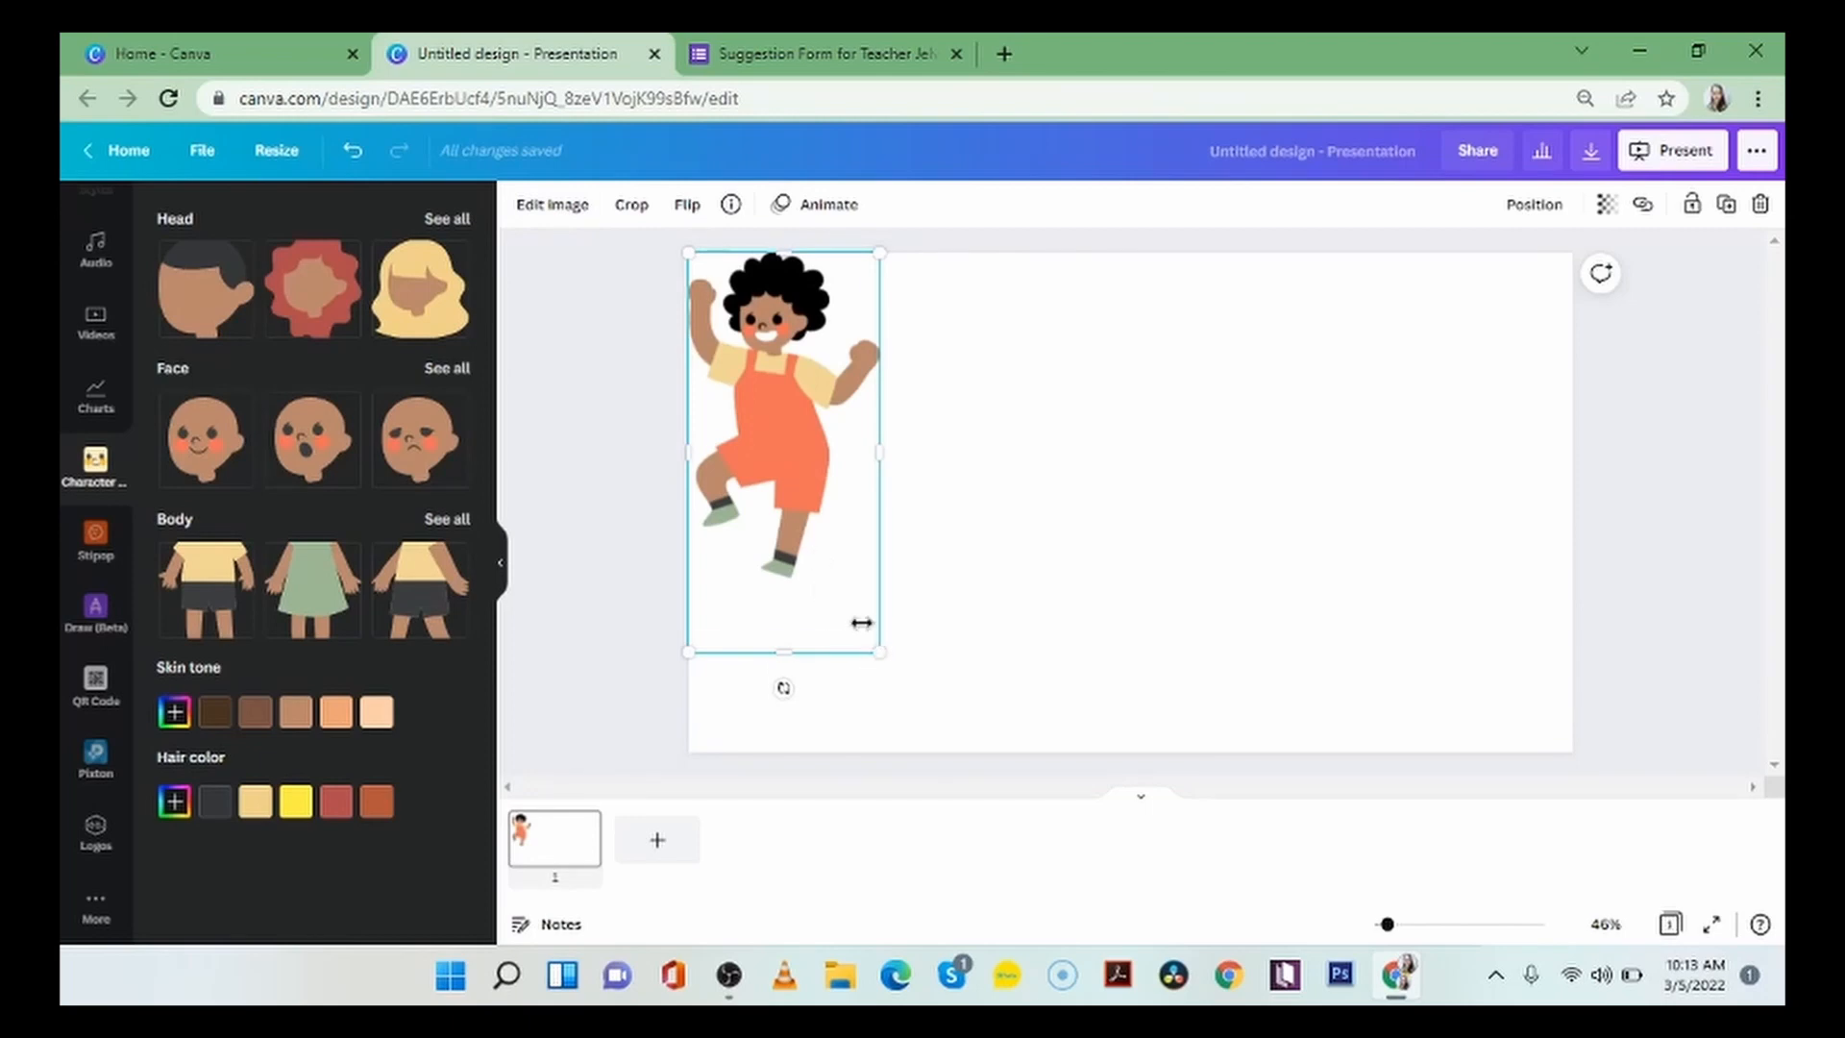
drag(861, 622, 845, 587)
drag(762, 400, 1113, 474)
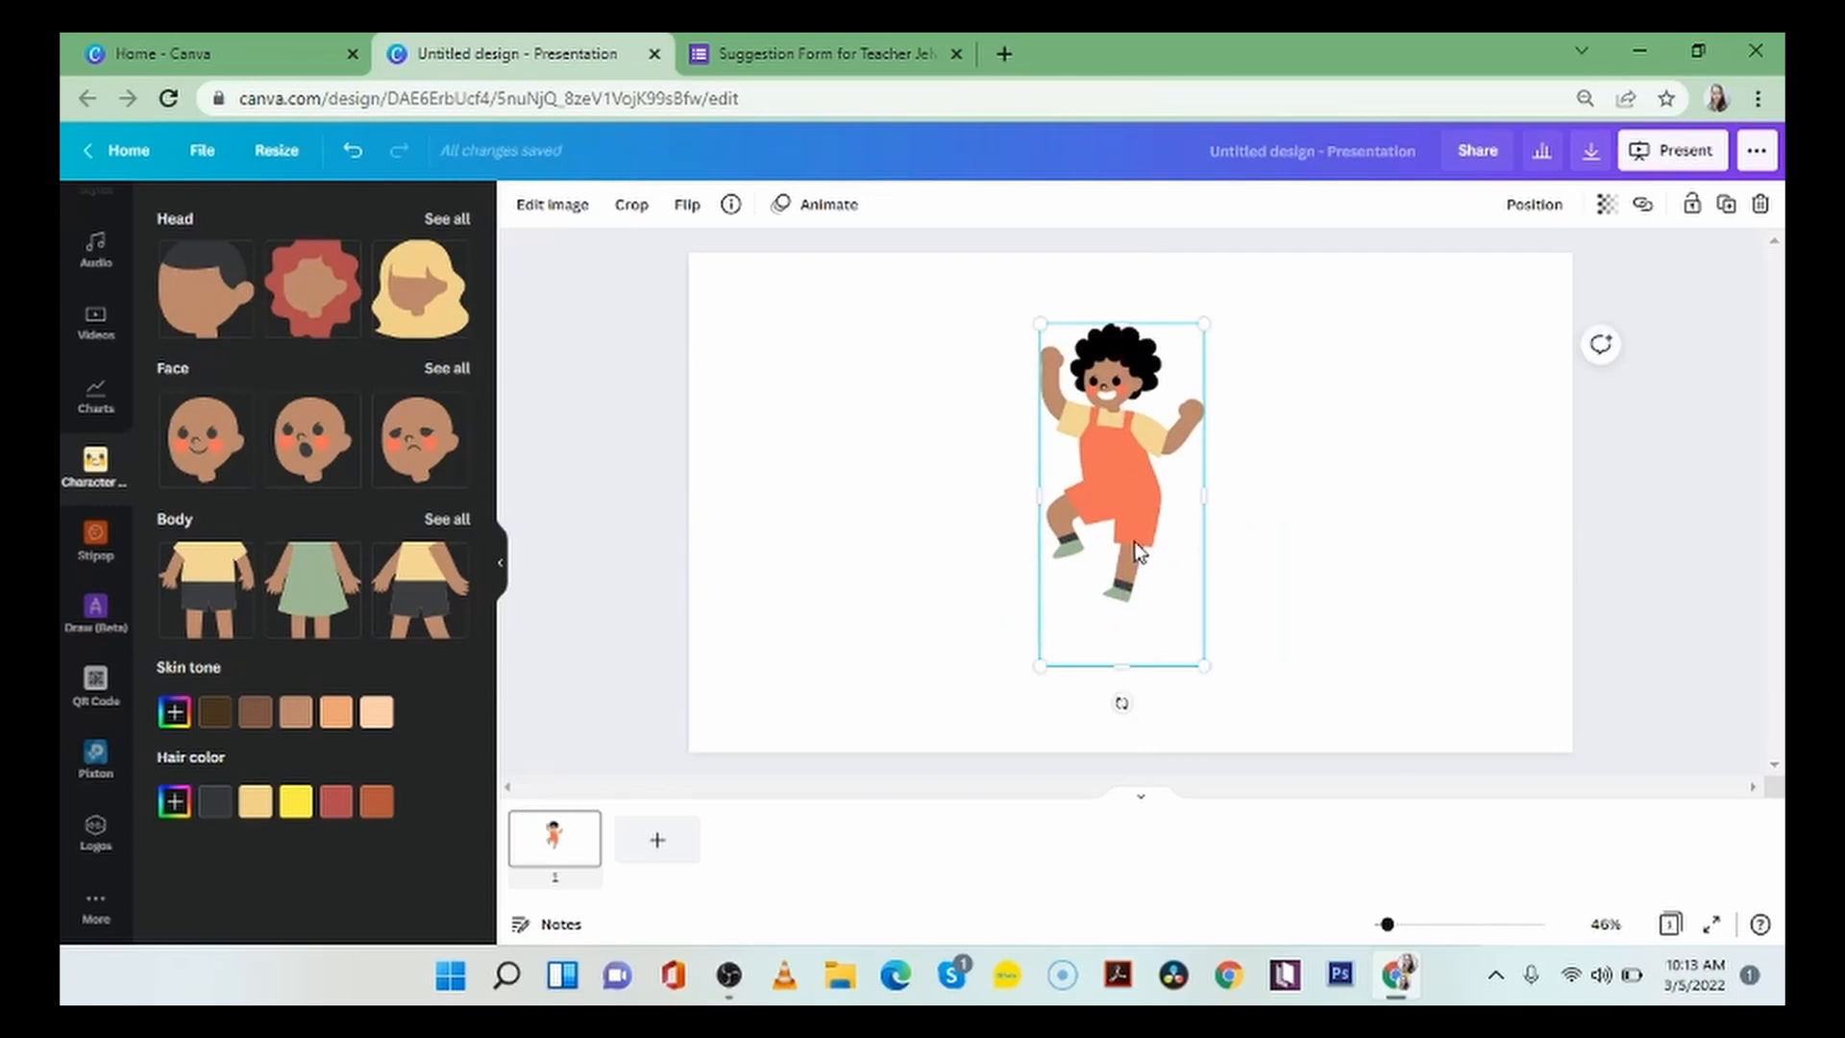
mouse_move(1196, 665)
mouse_down()
mouse_move(1264, 761)
mouse_move(1121, 498)
mouse_move(1222, 645)
mouse_up()
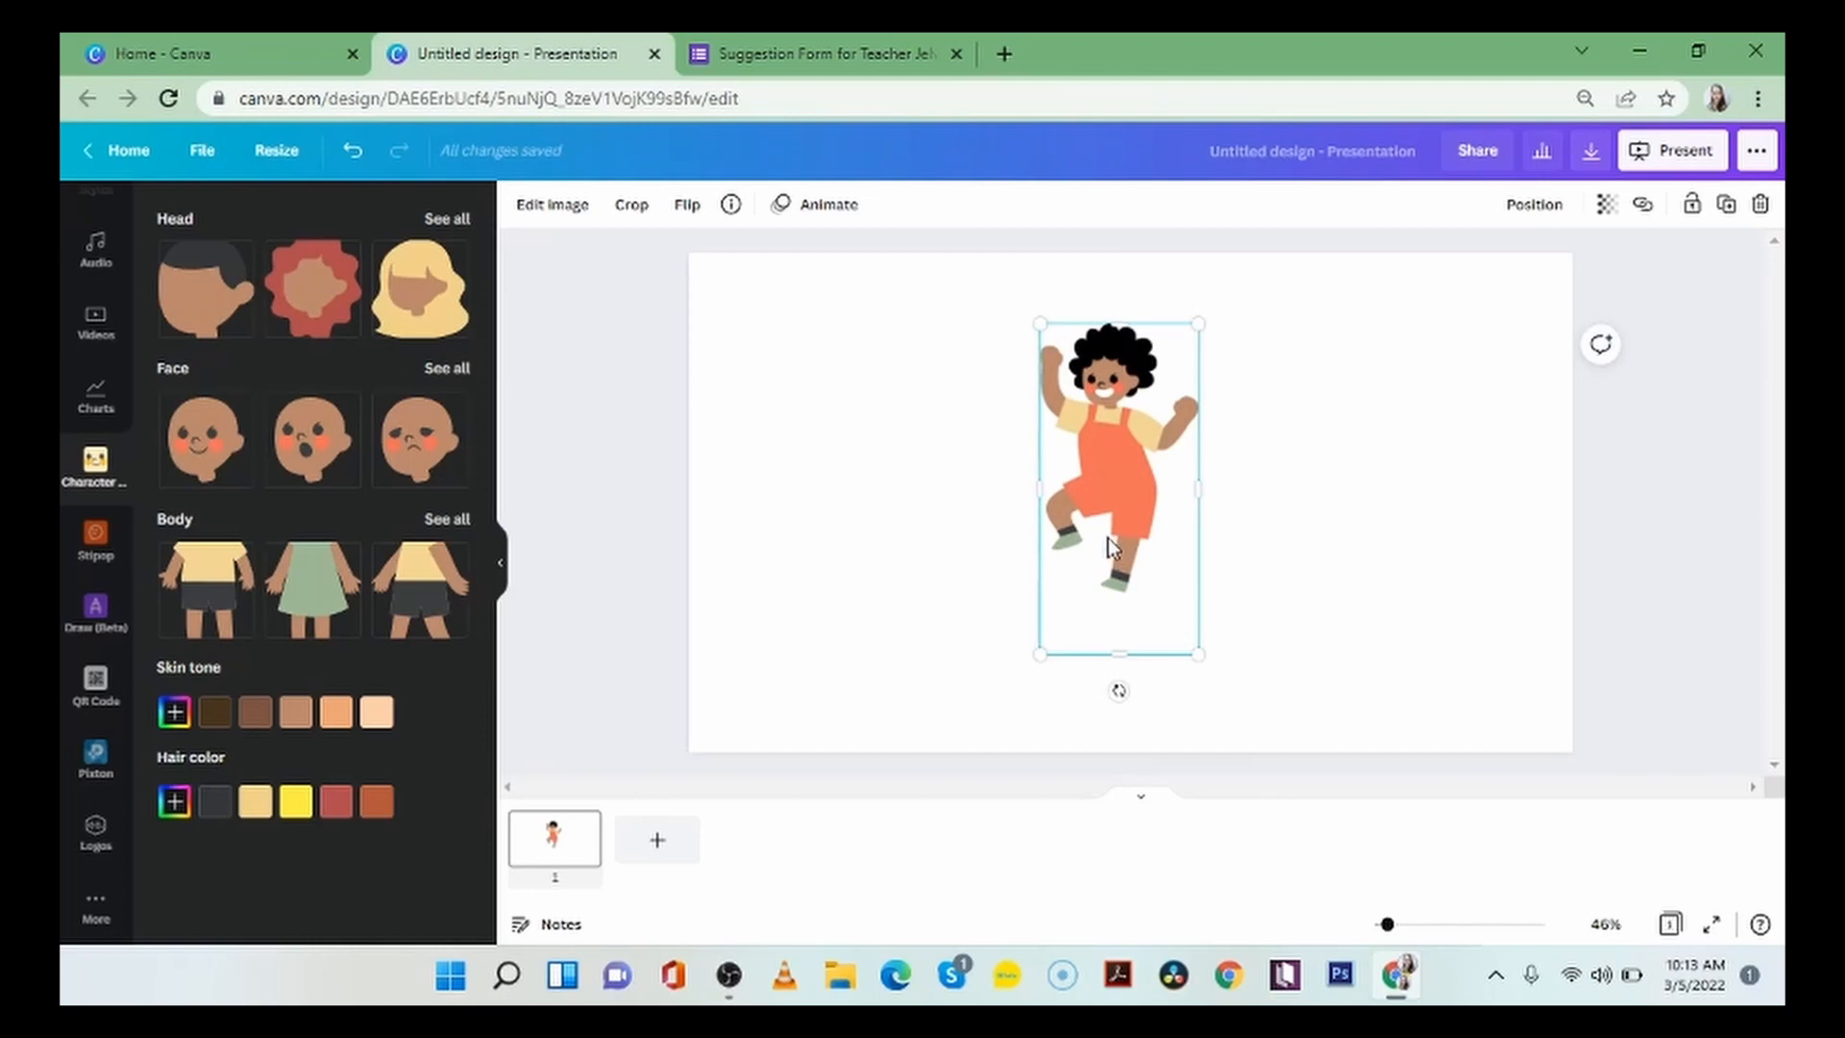
drag(1109, 538, 1421, 636)
Open the design's download settings and examine the available file types, leaving PNG selected.
click(1591, 151)
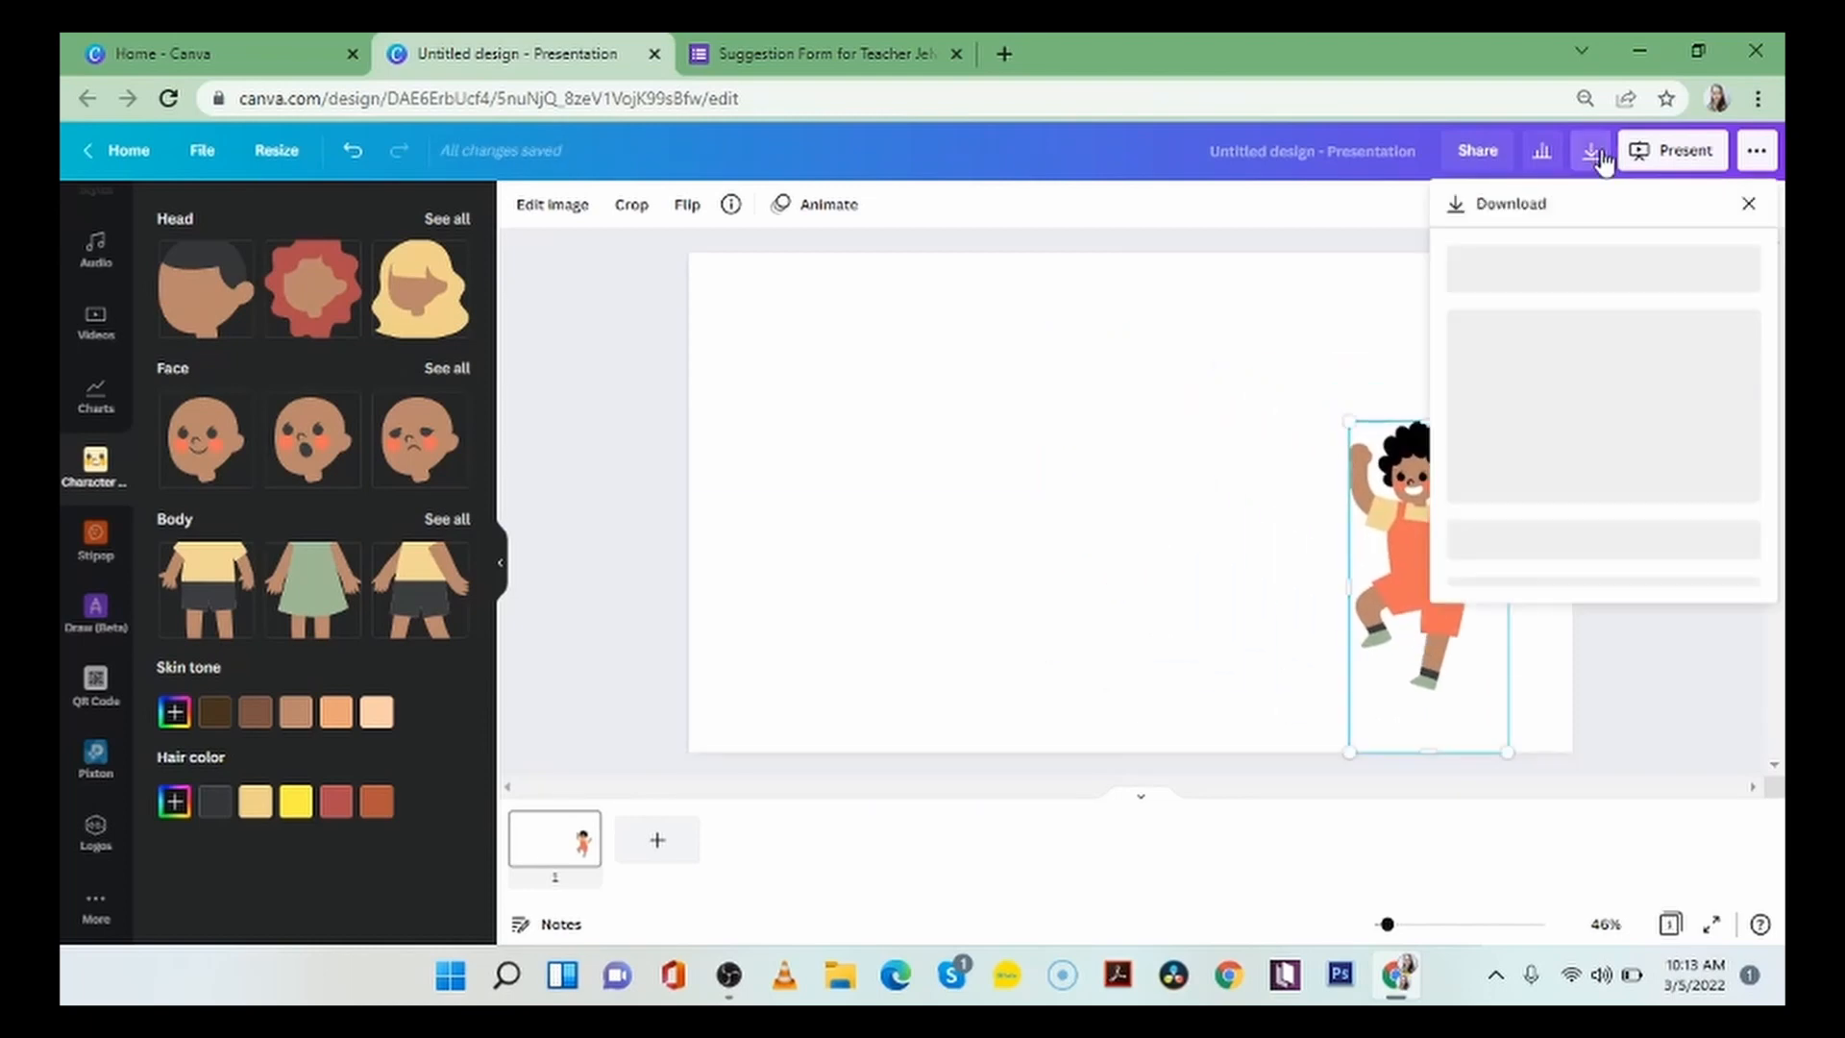
click(1620, 317)
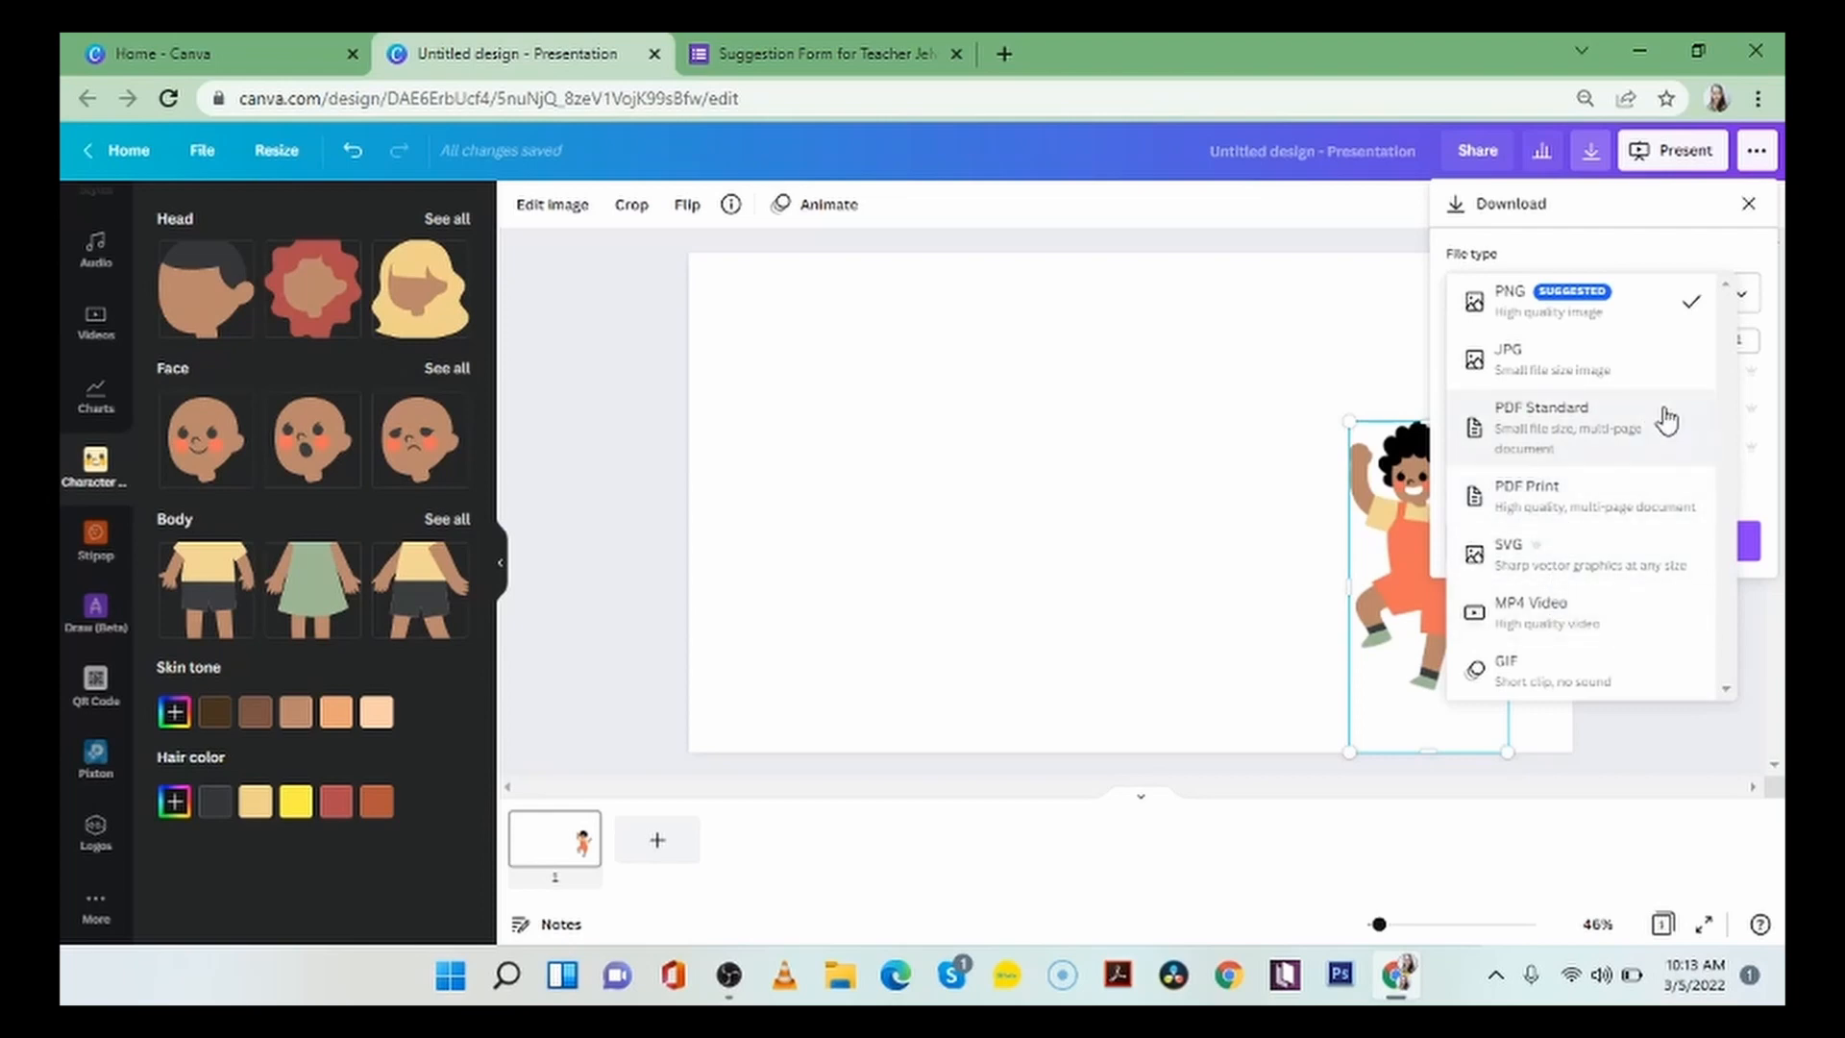
click(1329, 355)
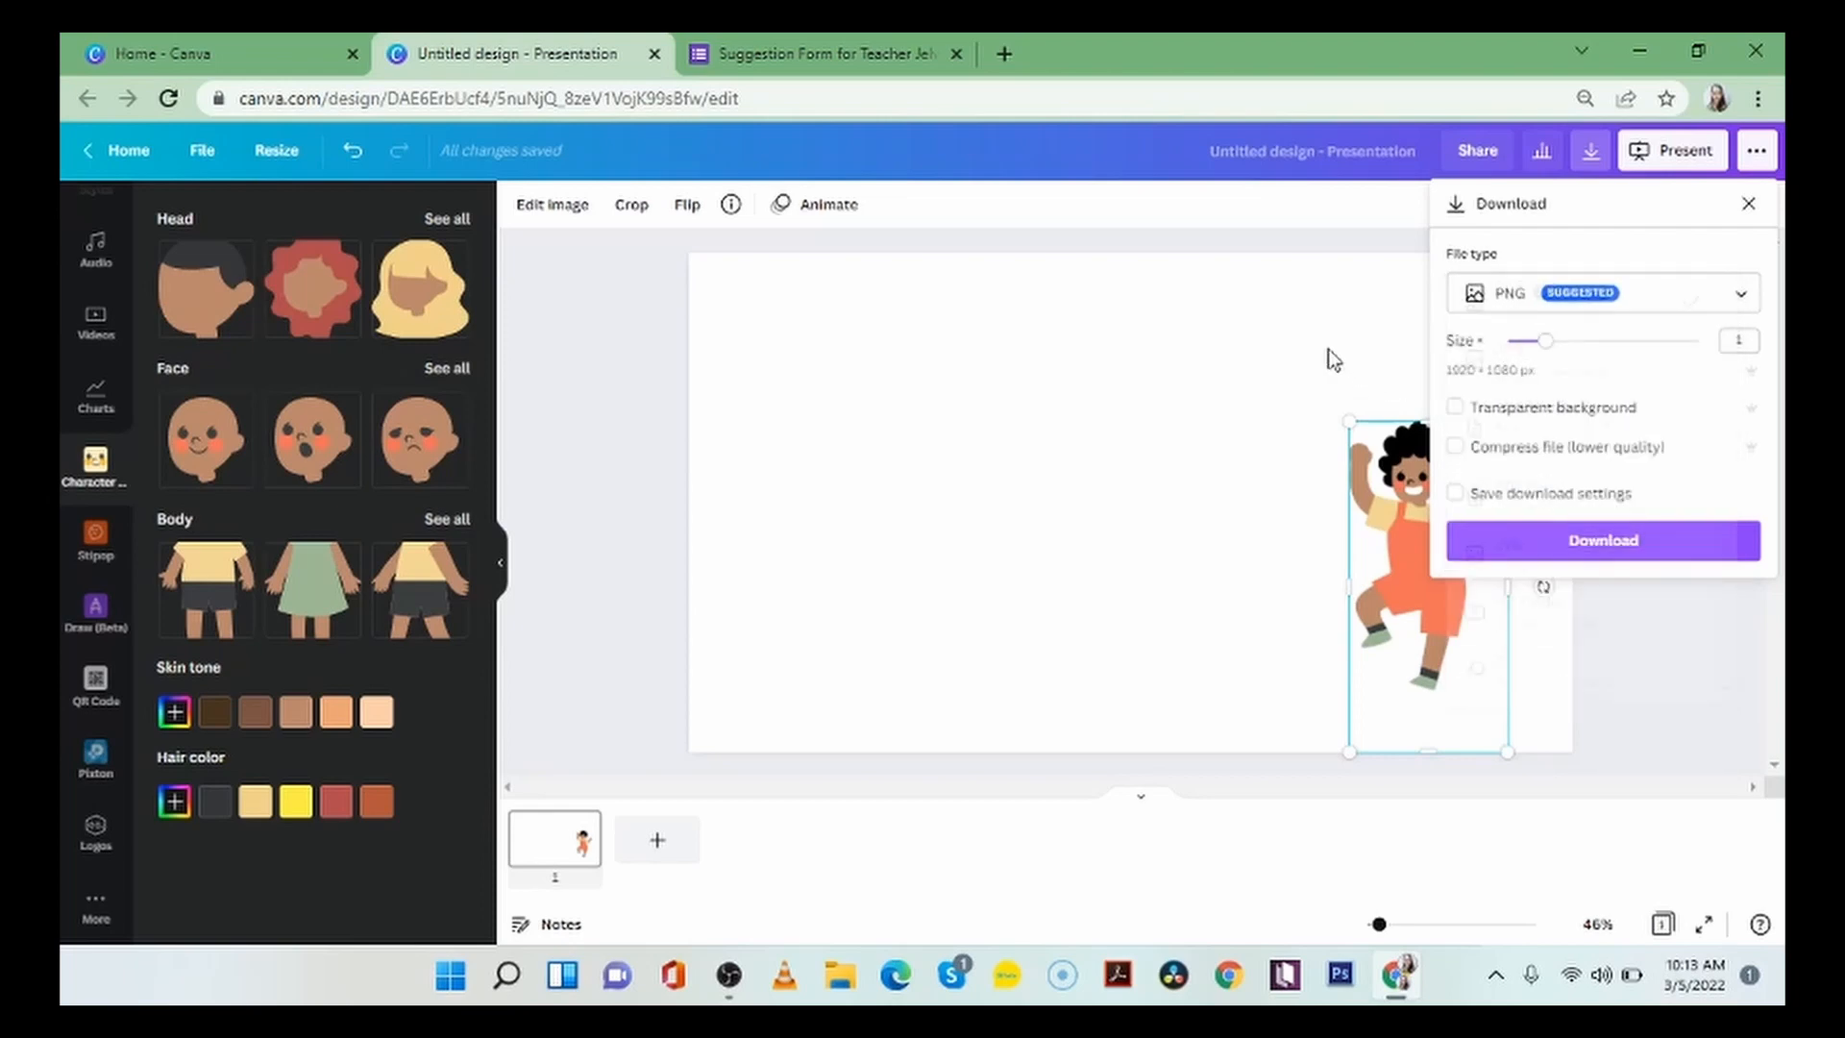
Close the download settings and move the character slightly up and closer to the slide's right edge.
click(1745, 205)
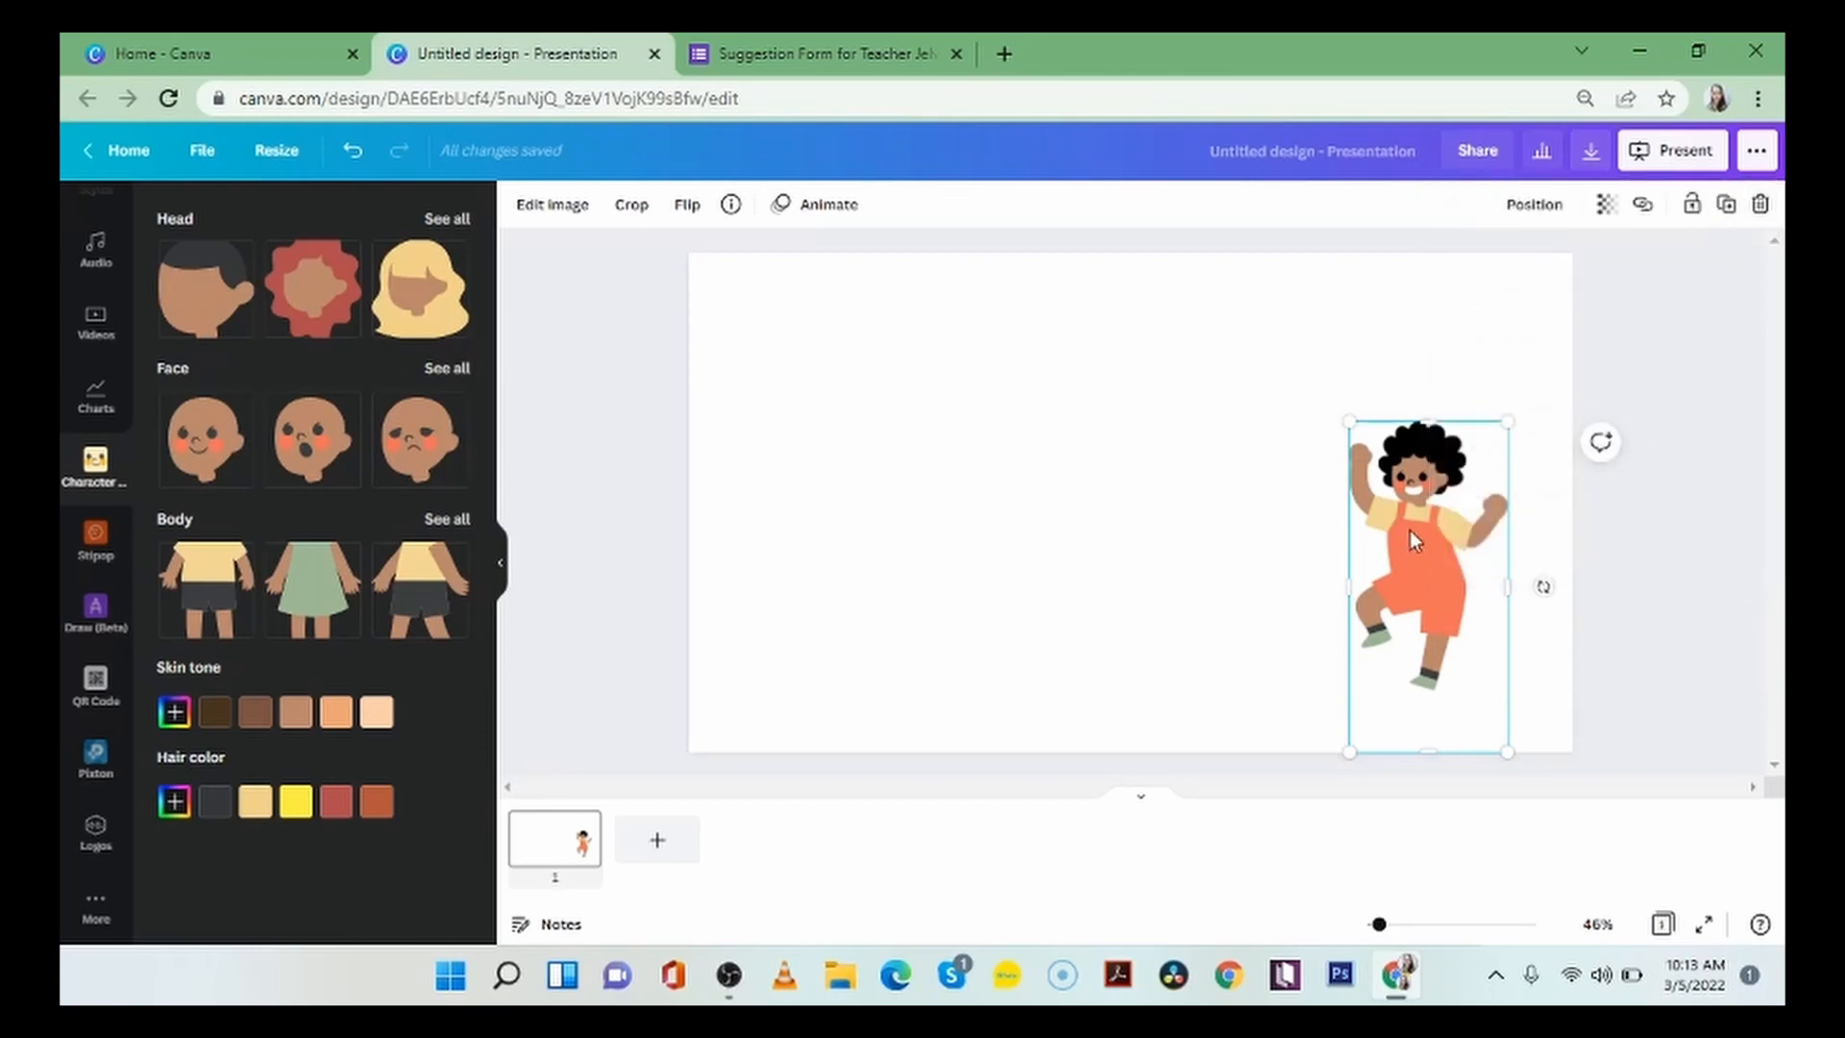
drag(1409, 531, 1444, 514)
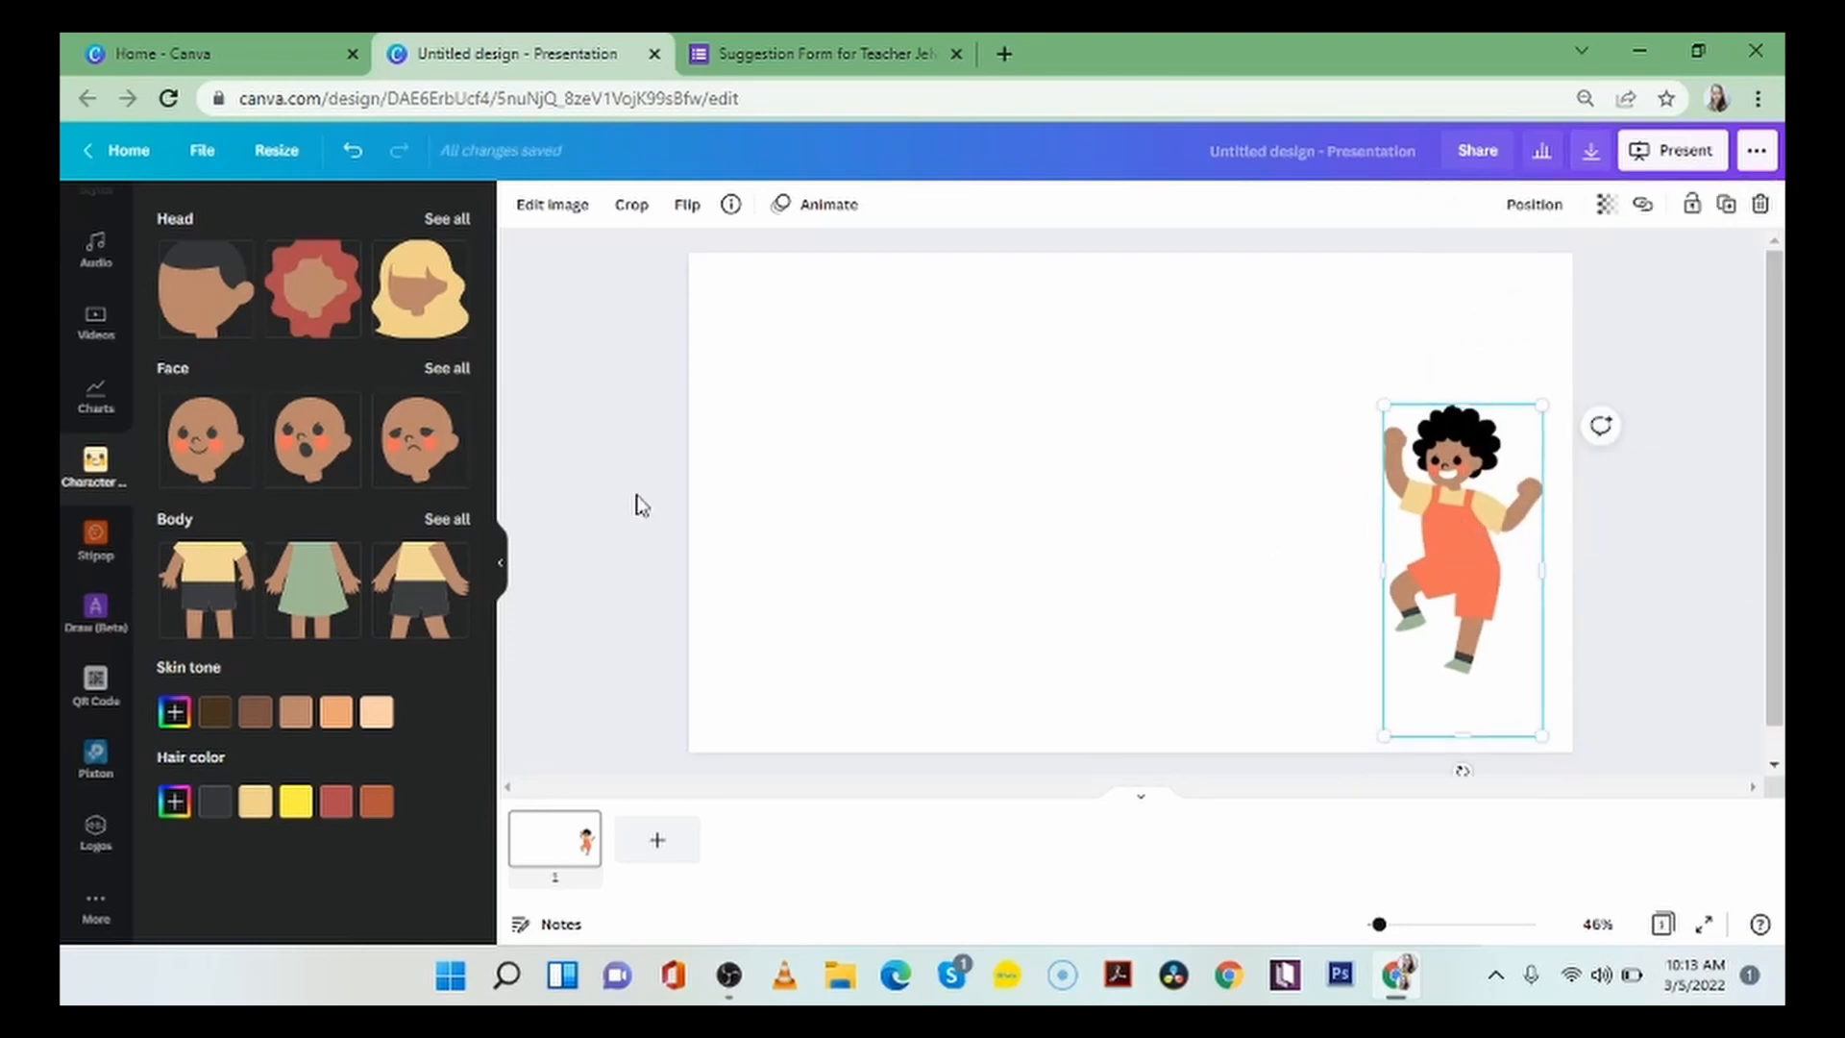
Search the elements for "table" and add the coral table with solid shaded cells to the slide.
scroll(99, 483, up, 5)
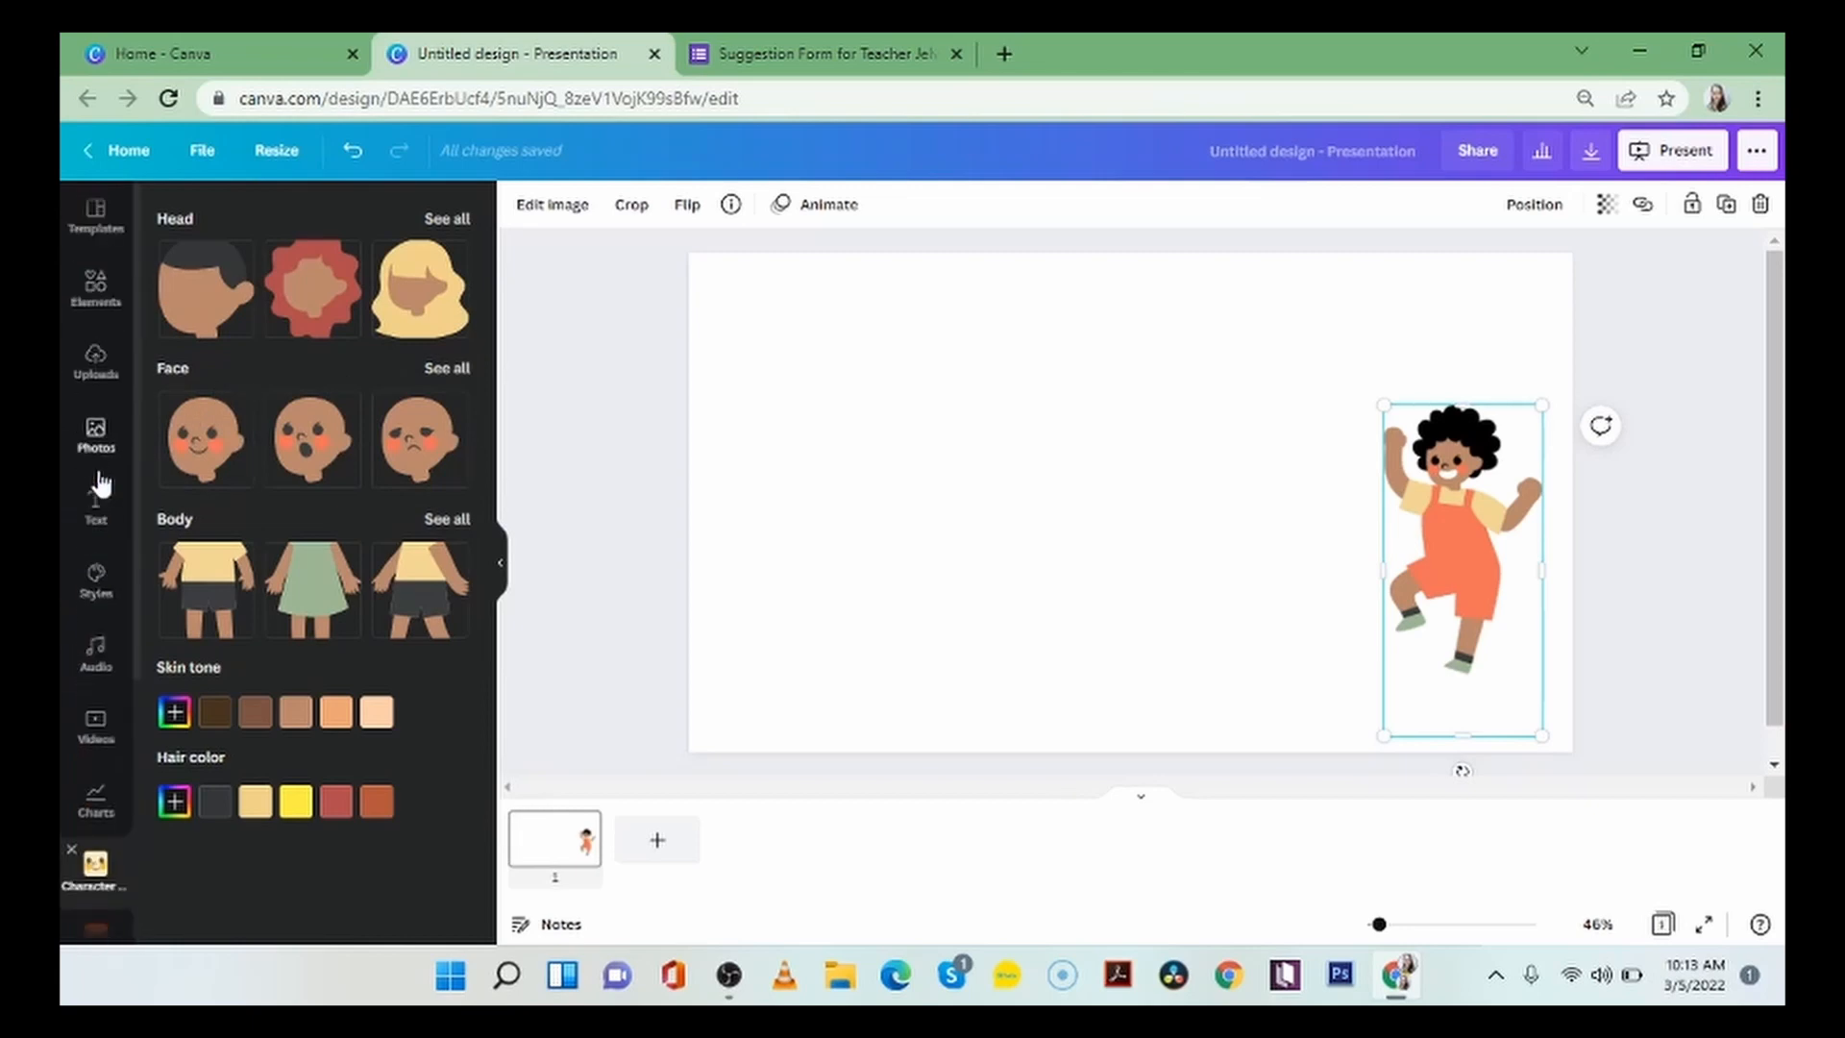
click(96, 288)
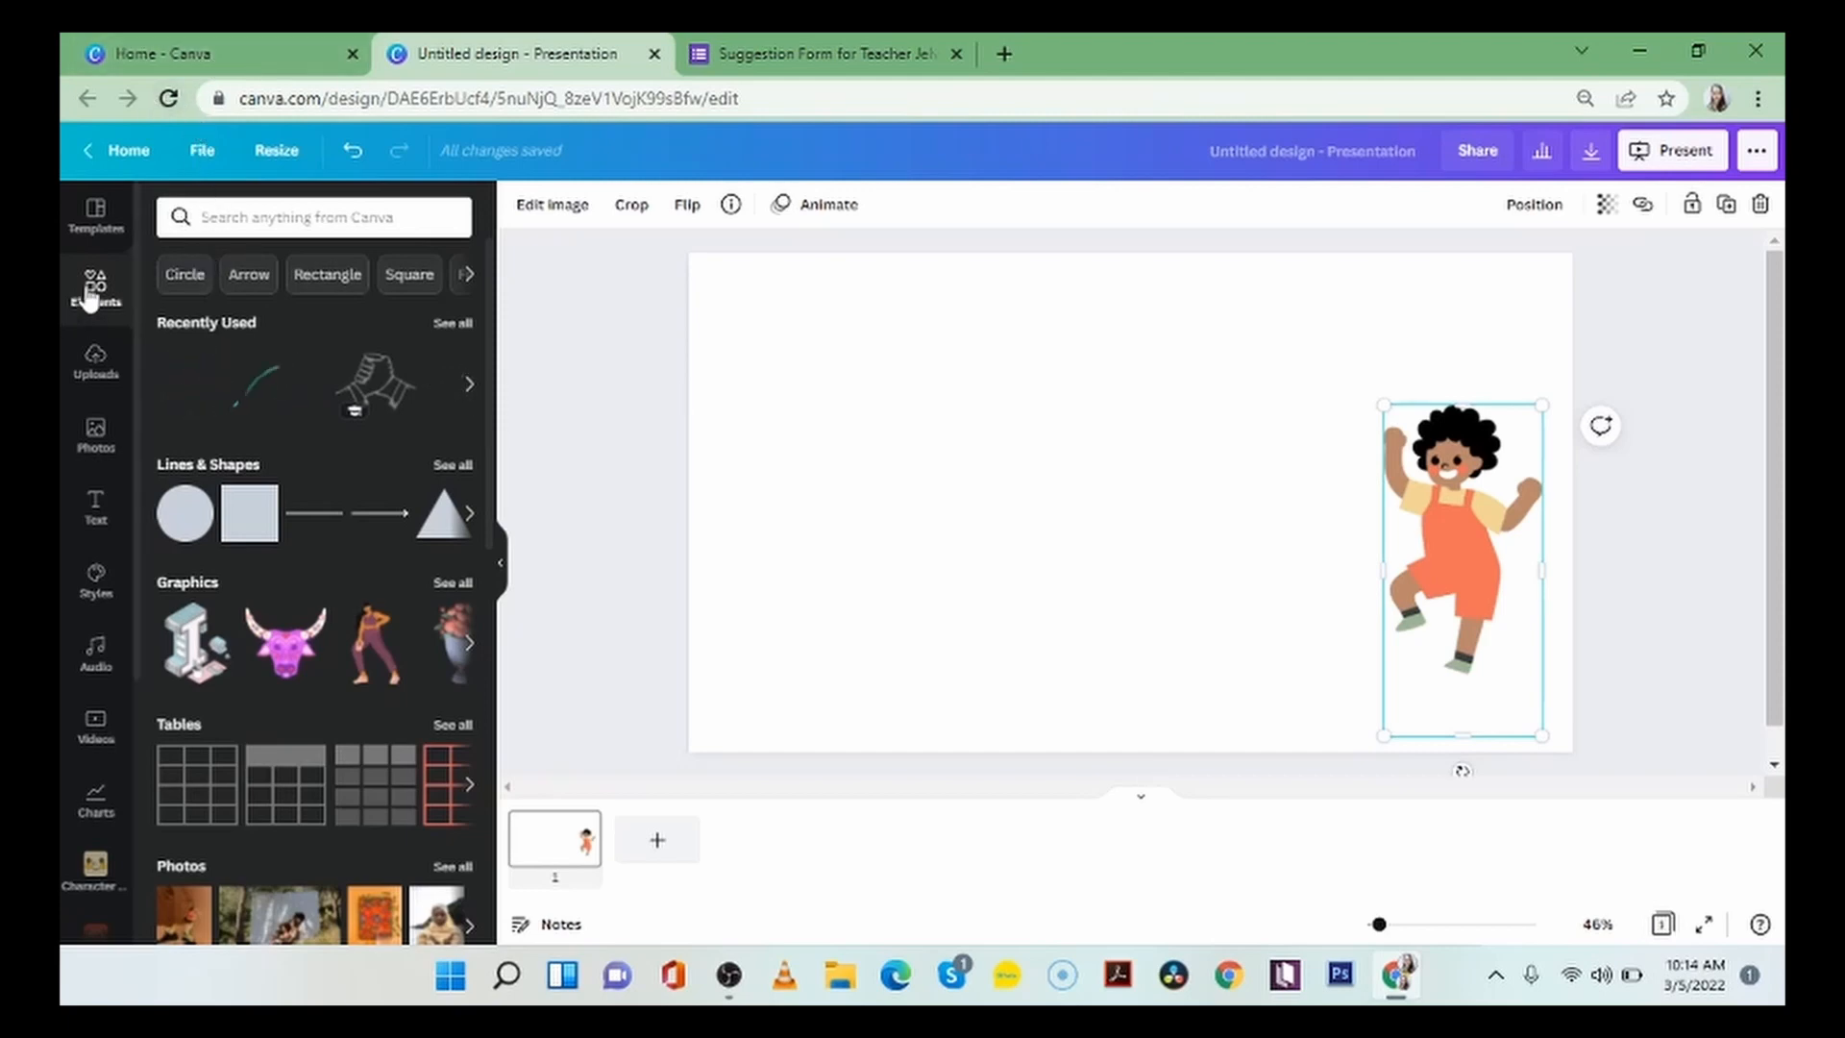
click(246, 215)
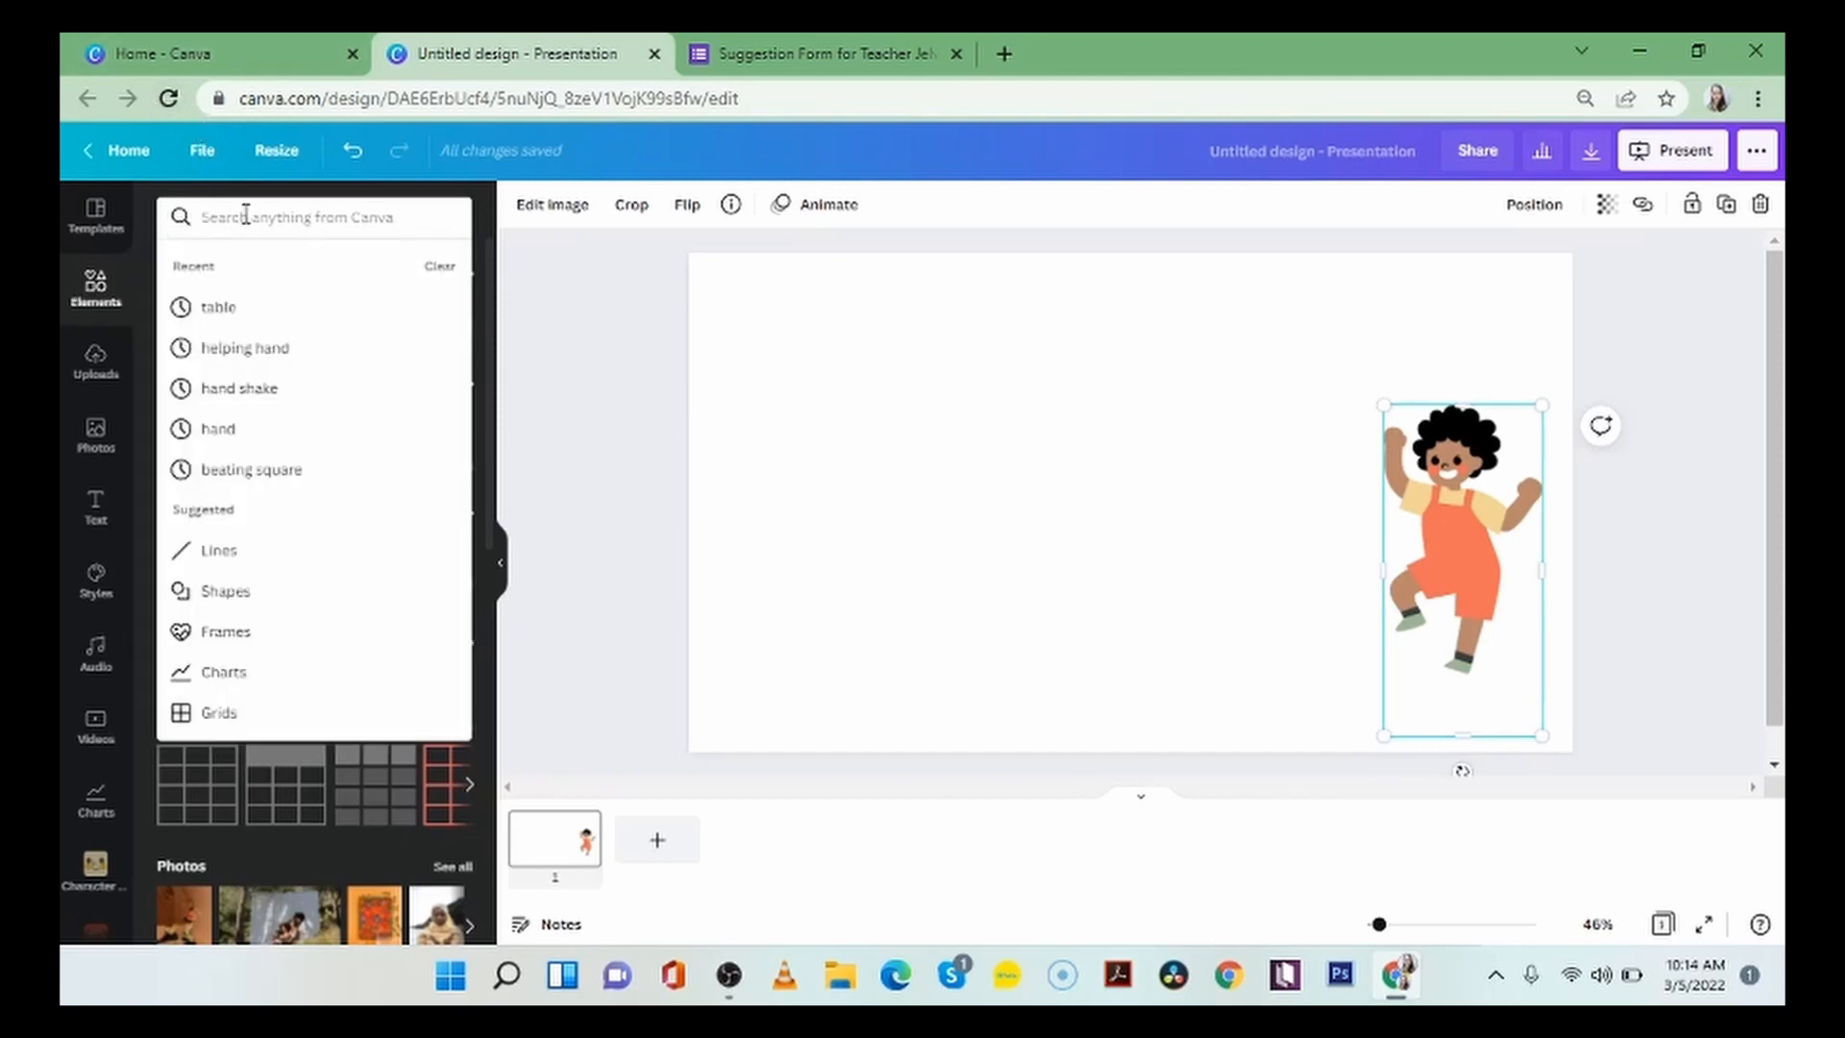
text(table)
key(Return)
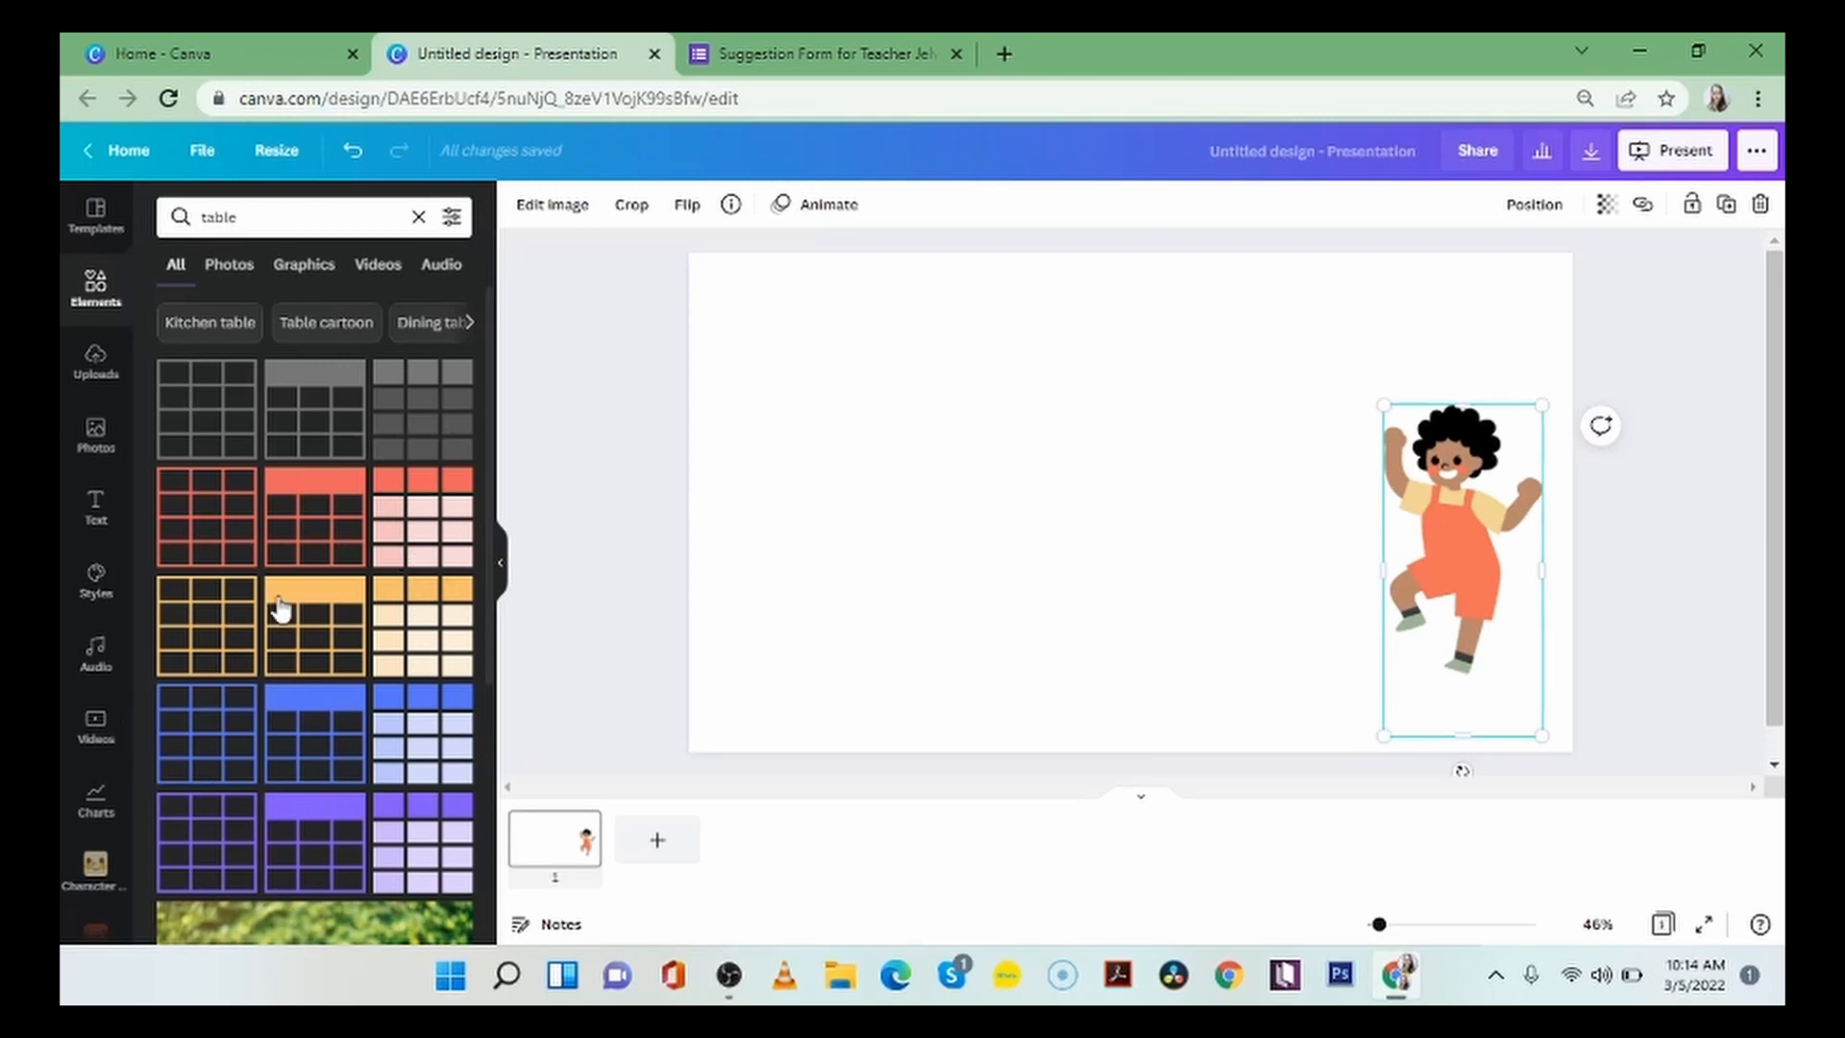
click(409, 526)
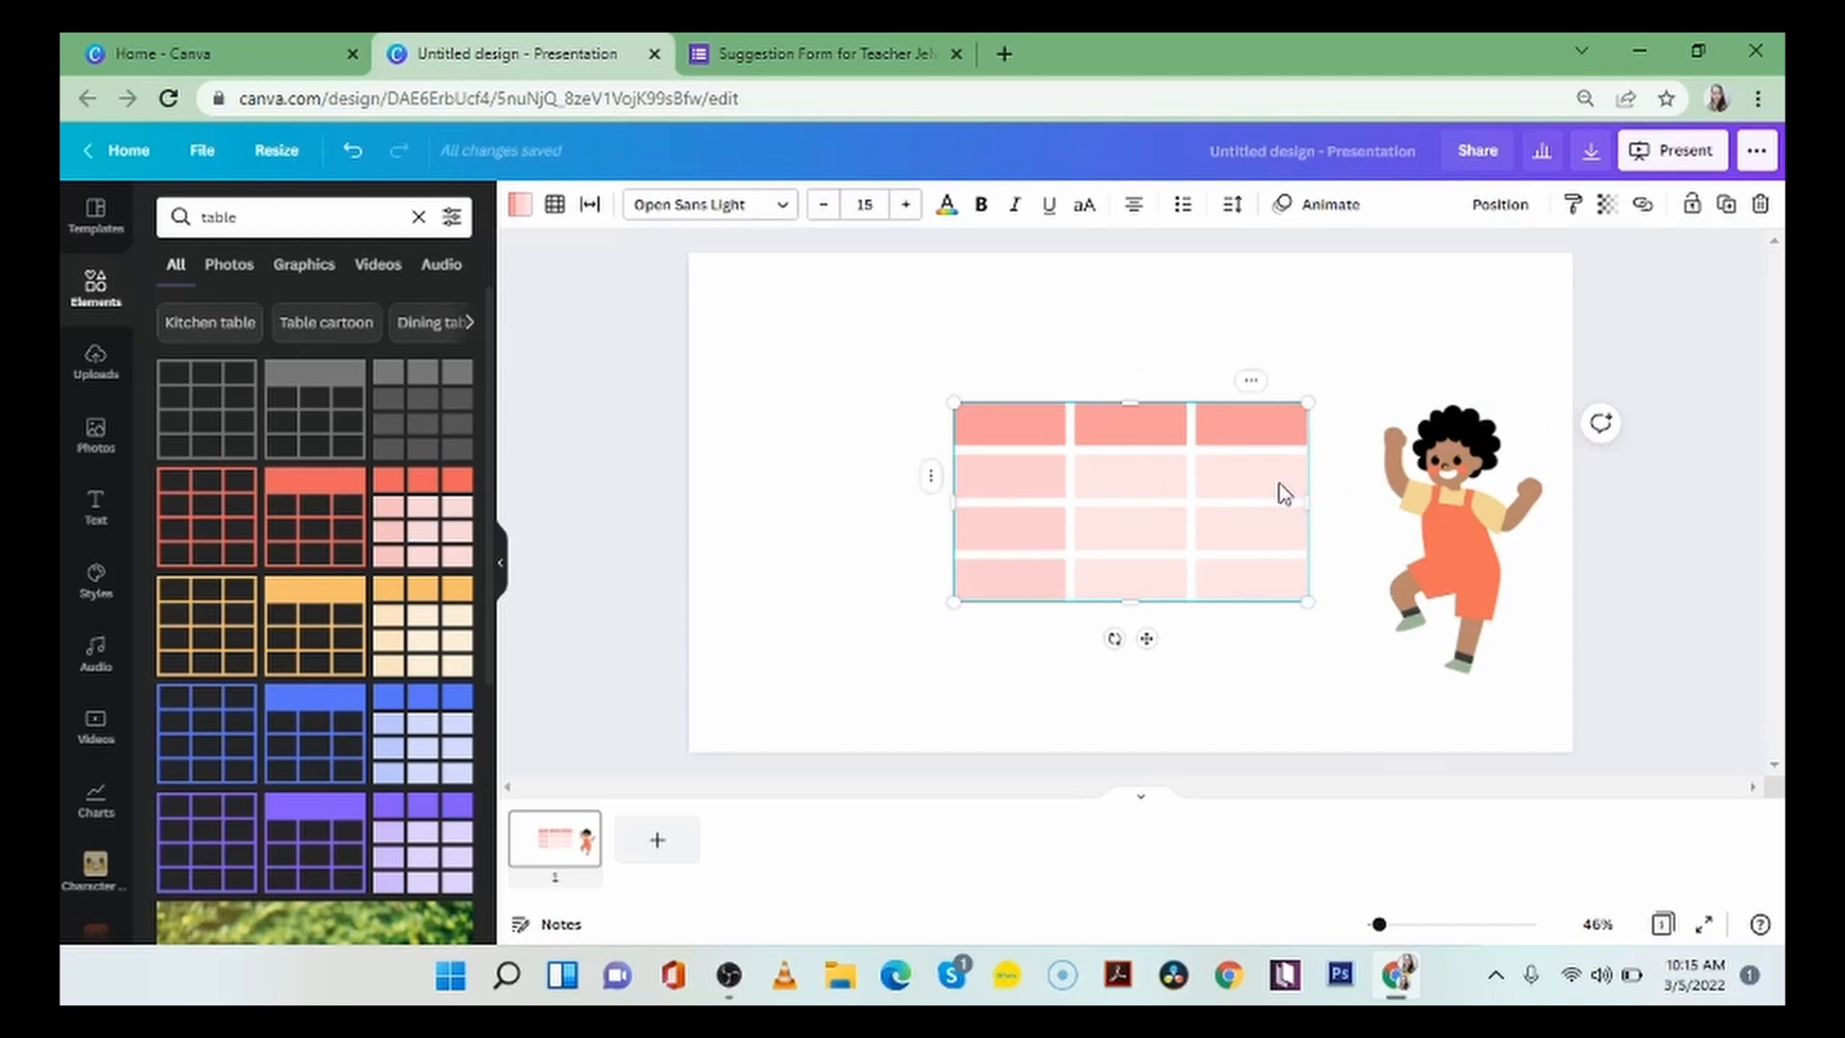
Move the table to the slide's upper-left area, enlarge it and view the last column's options.
drag(1285, 494, 1058, 372)
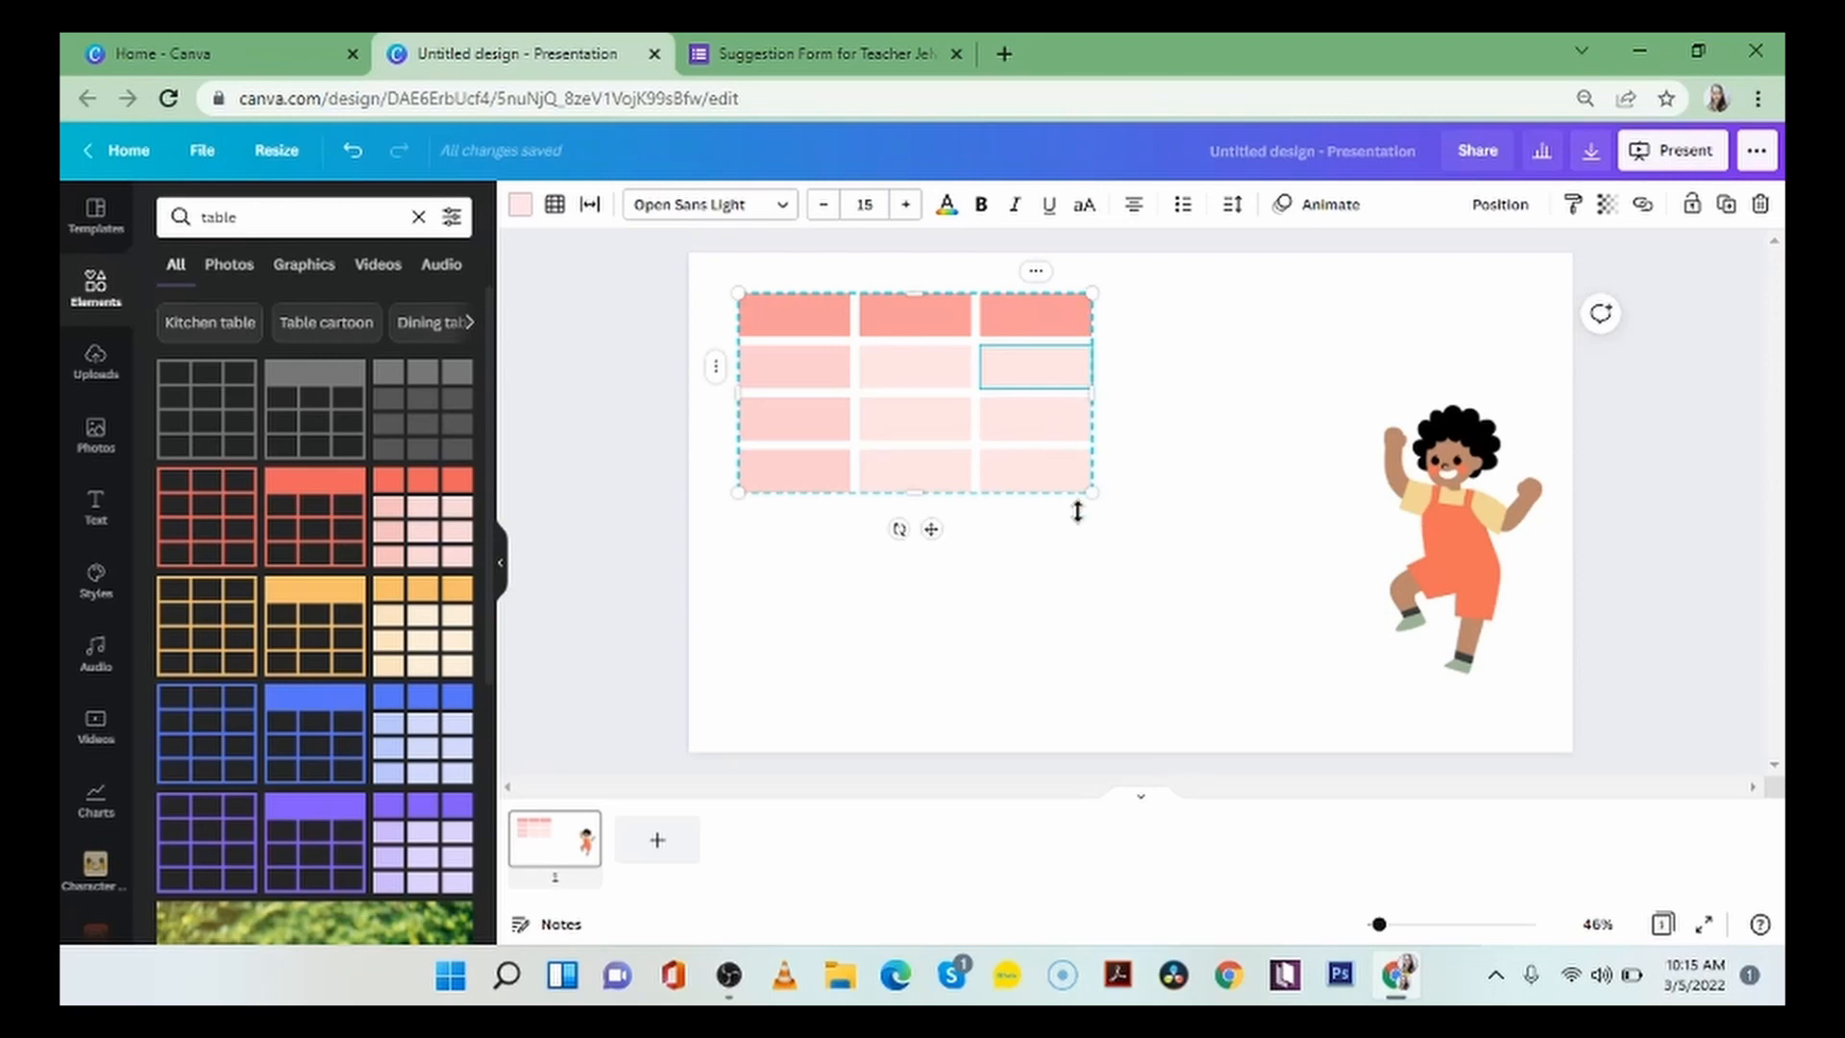
drag(1092, 491, 1281, 534)
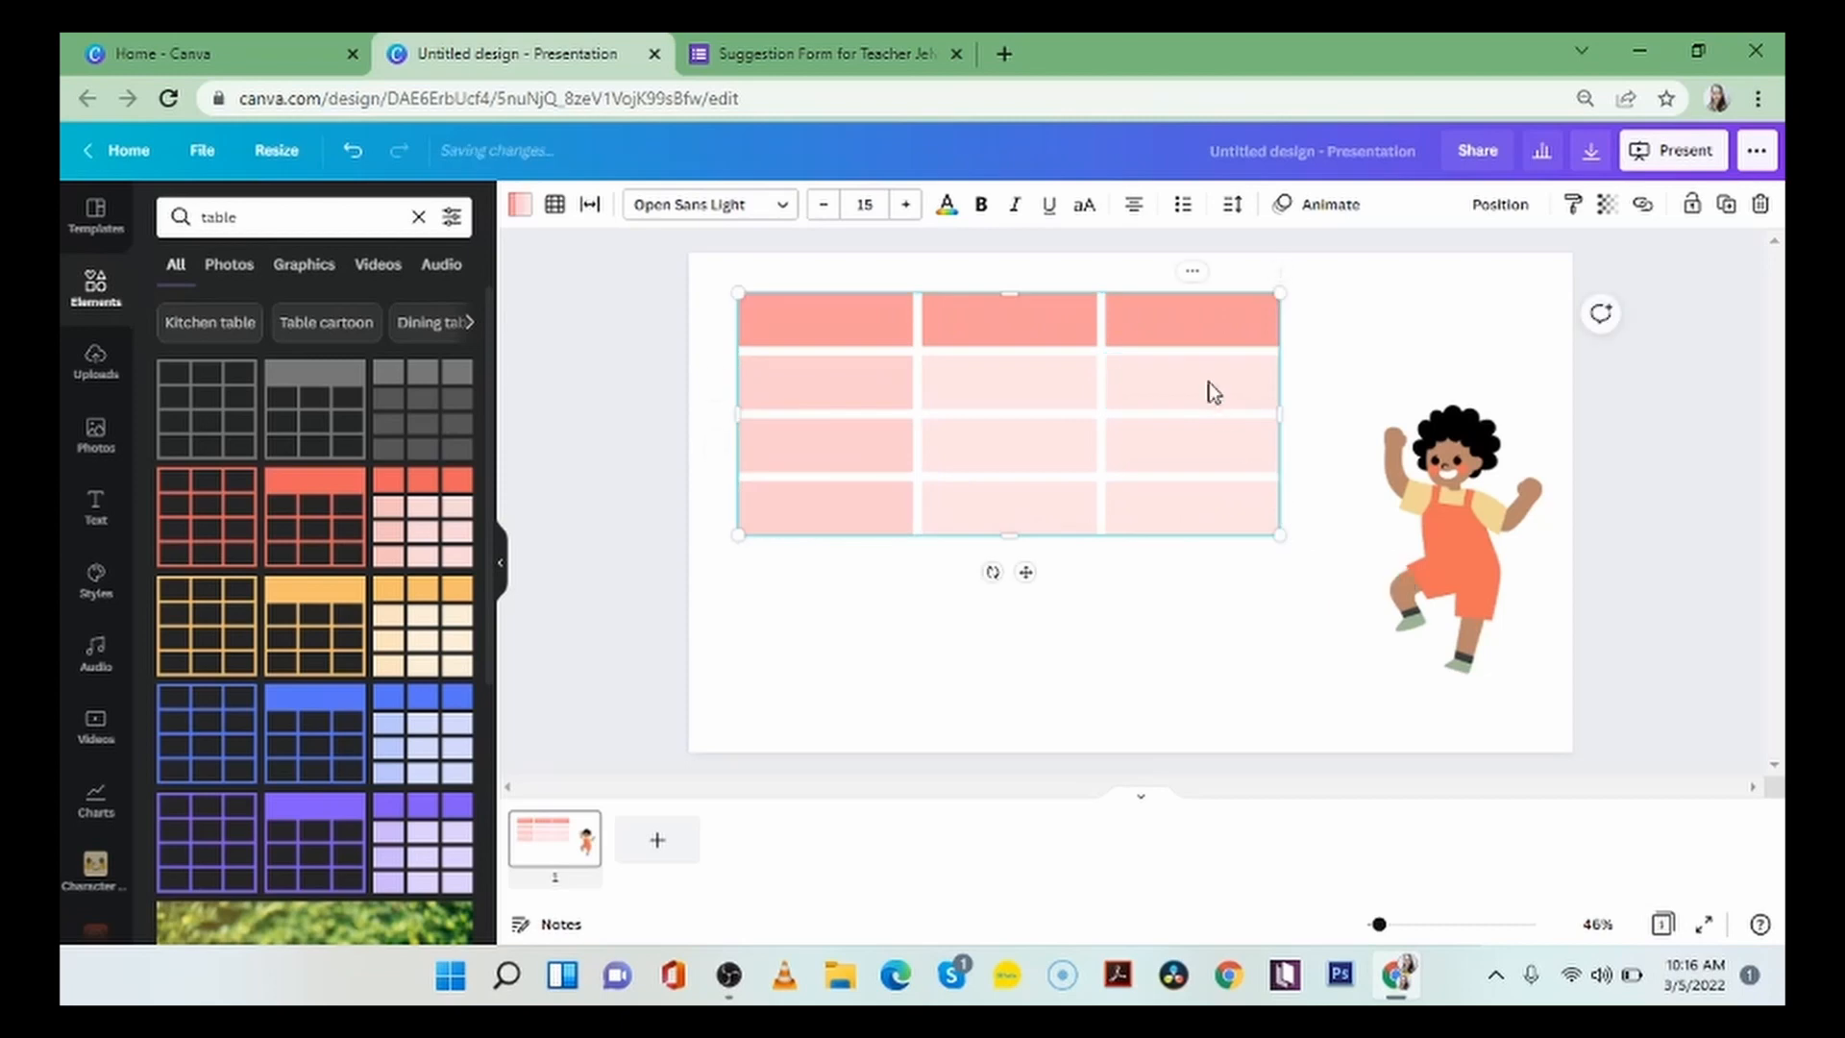
click(1196, 276)
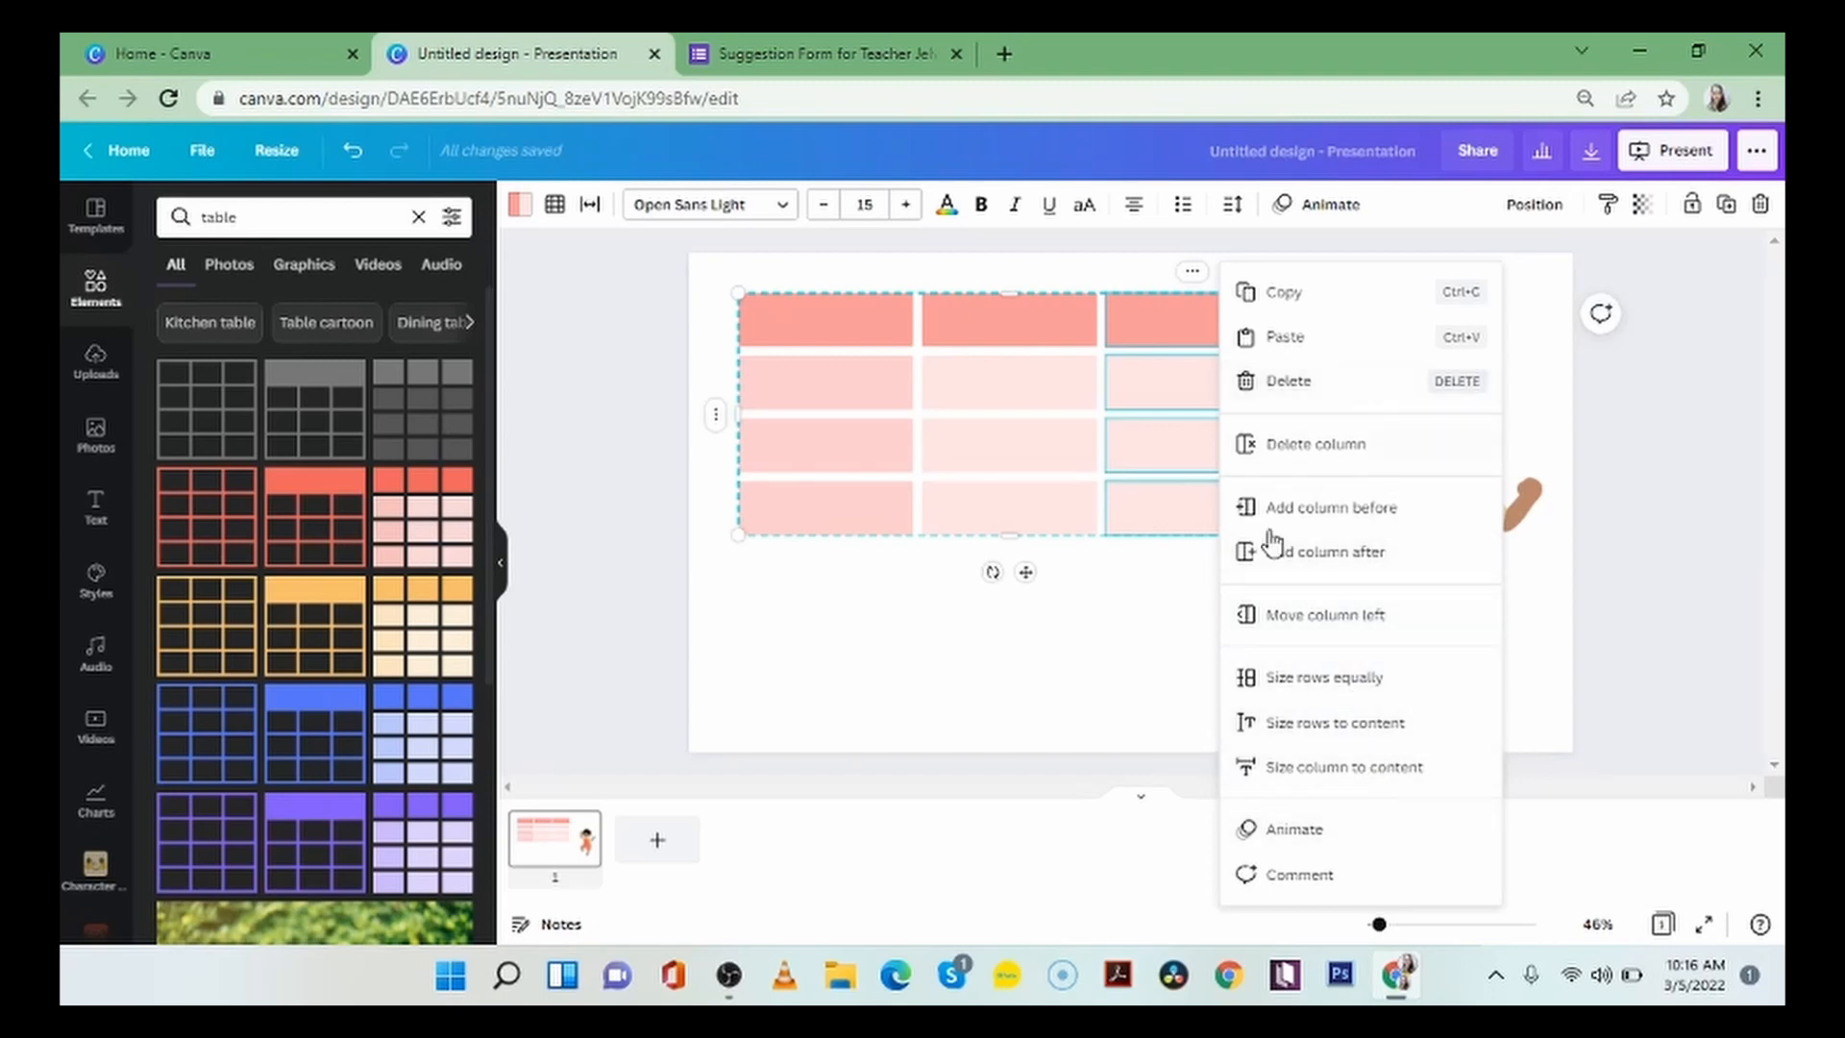
click(1165, 596)
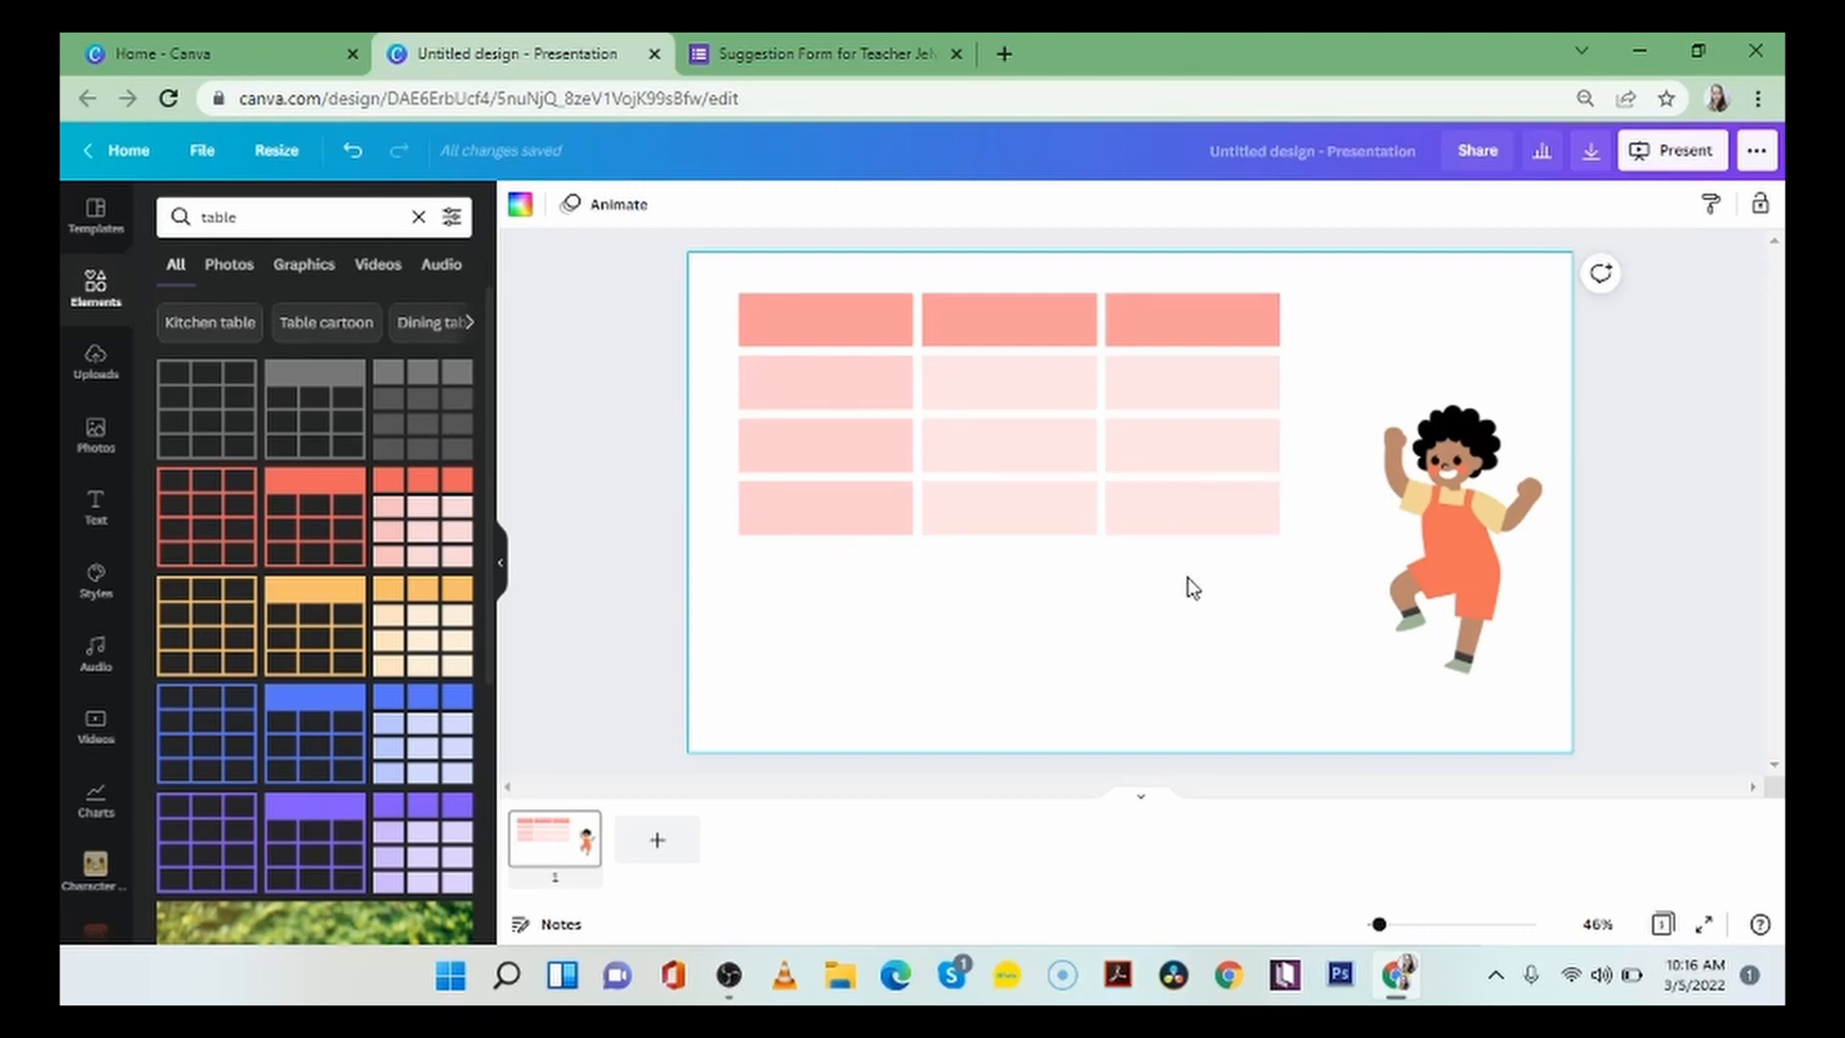
Shrink the table and shift it right, towards the middle of the slide's upper area.
click(1268, 531)
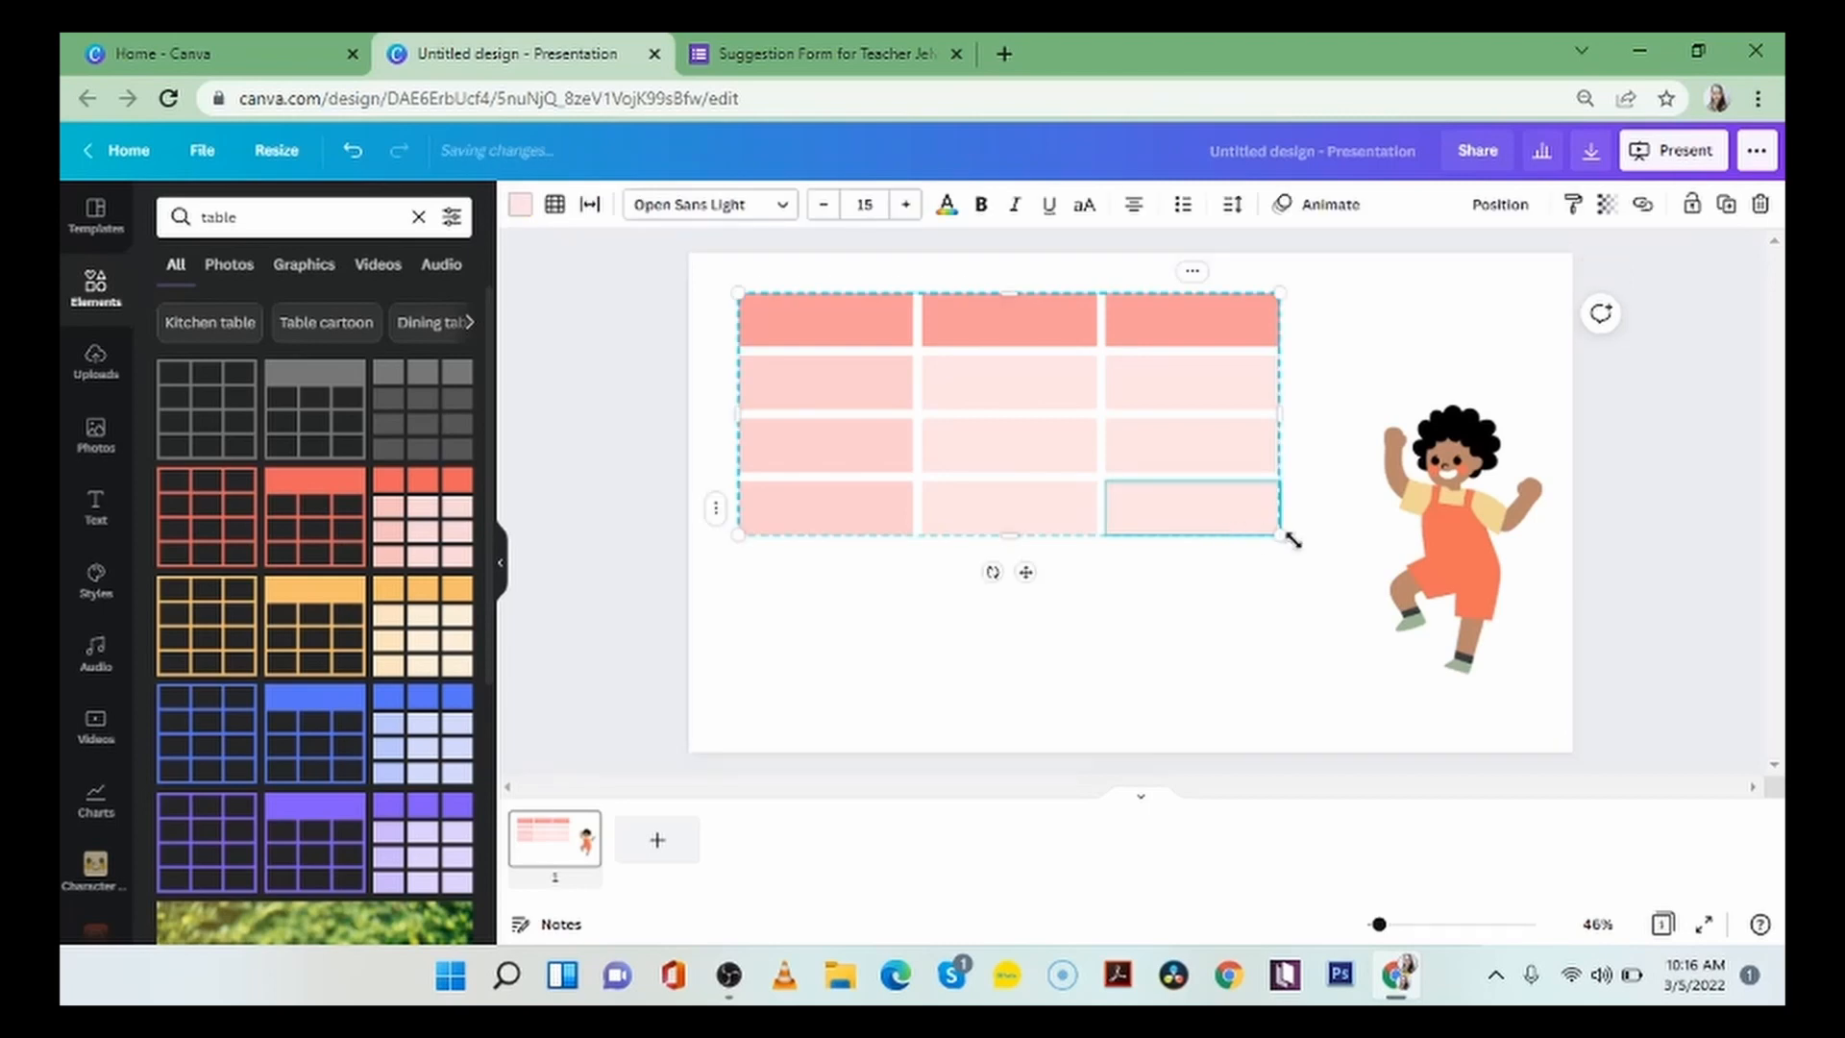
drag(1283, 534, 1217, 487)
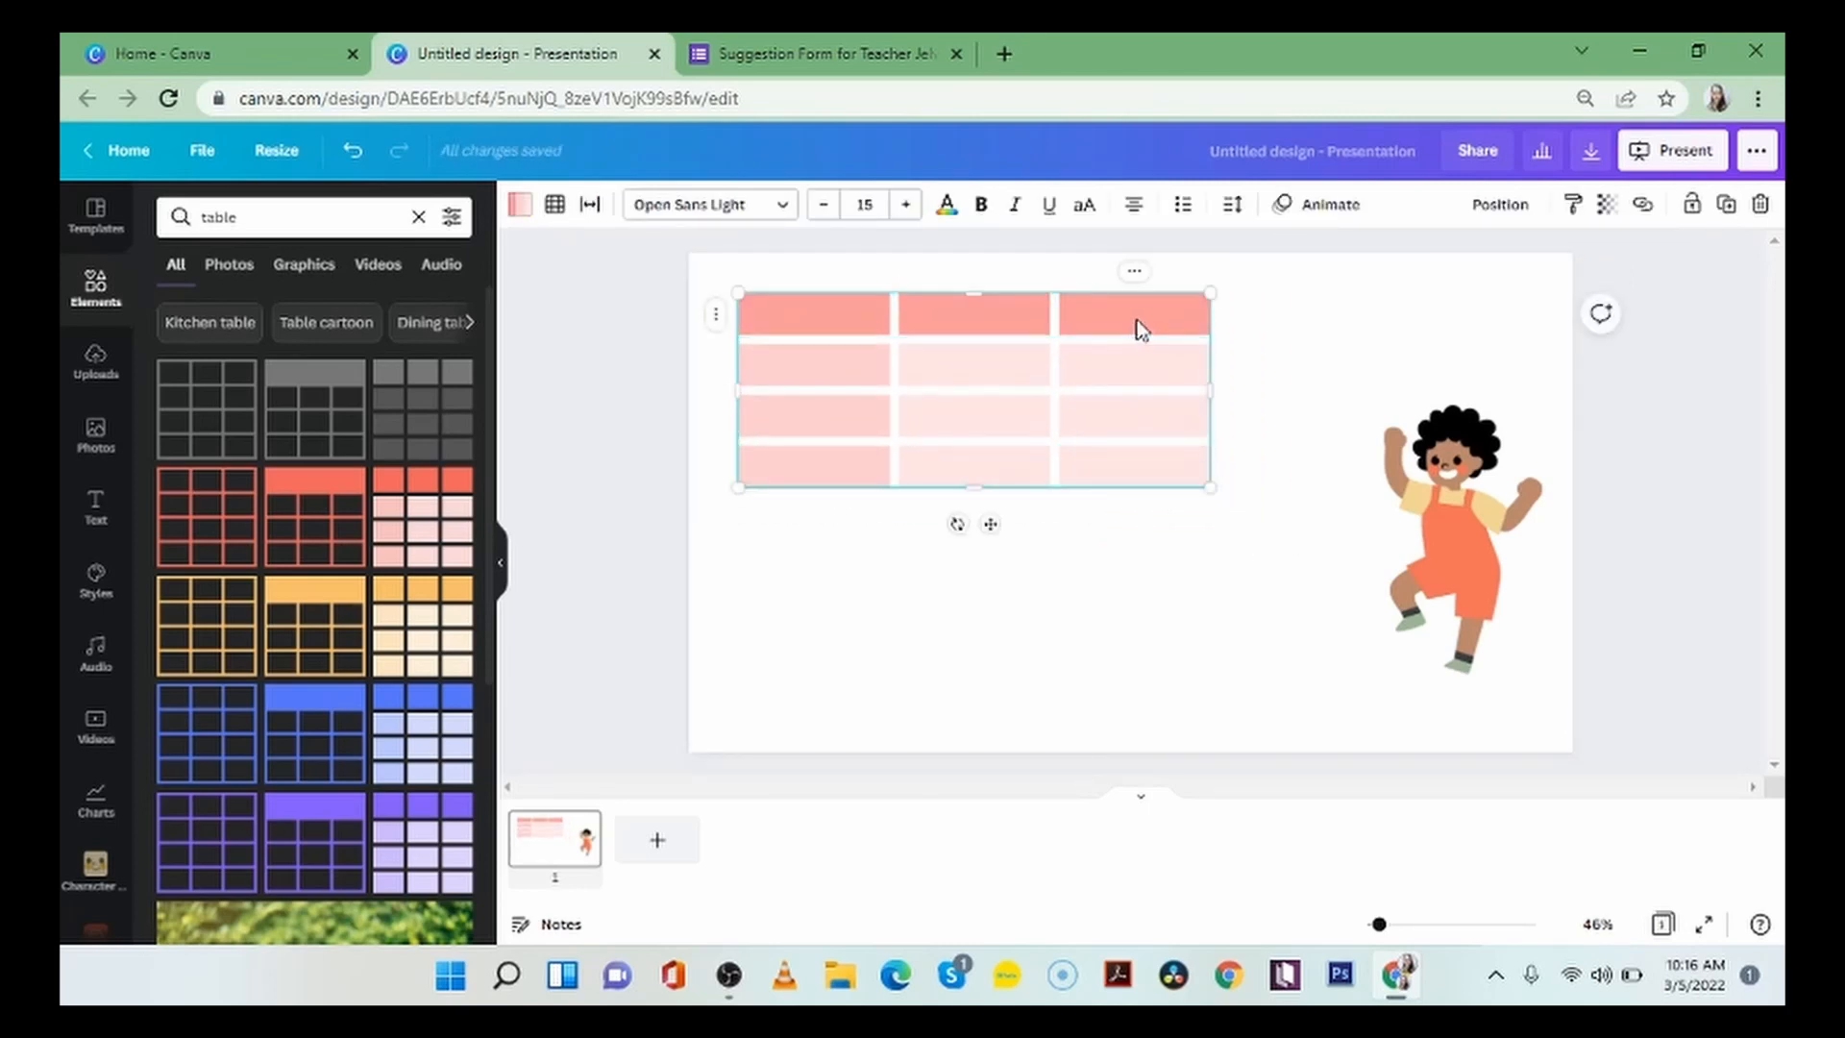
drag(1166, 319, 1240, 329)
Enter "Urgent" in the table's first header cell and set its font to Montserrat Classic.
click(885, 324)
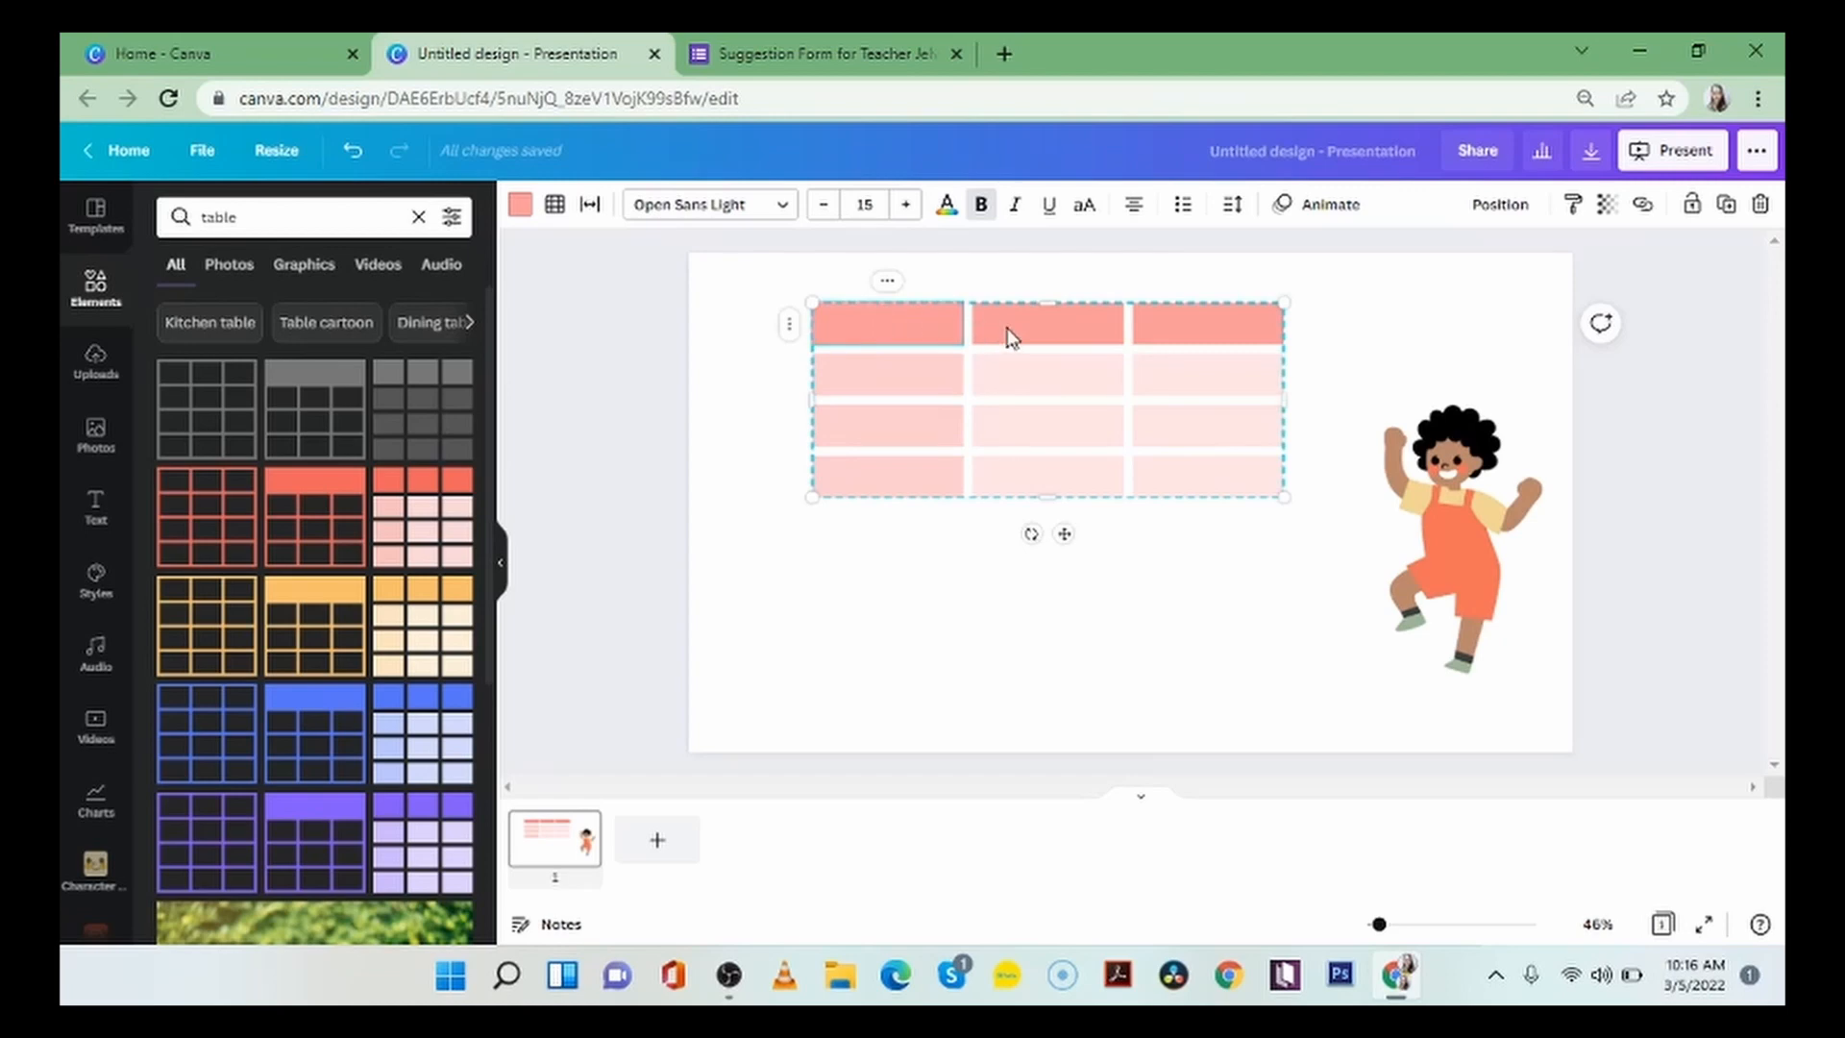
text(Urgent)
click(769, 216)
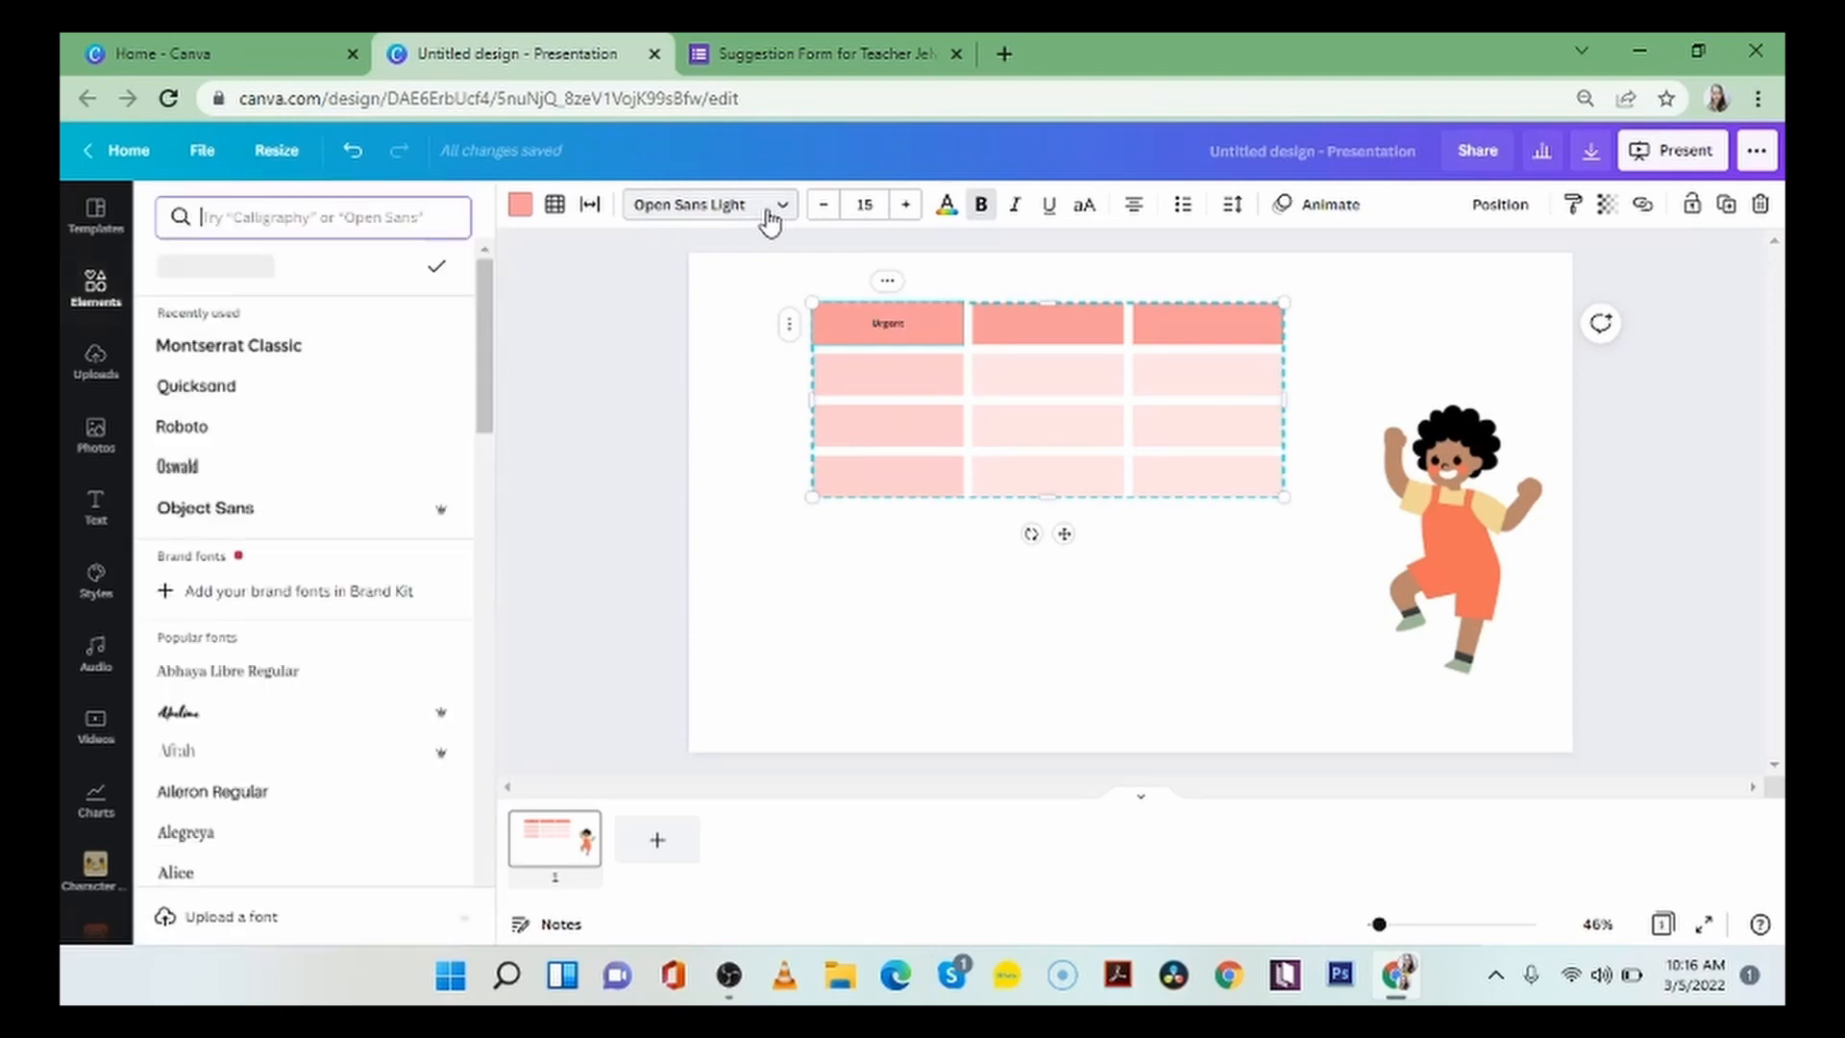
click(305, 350)
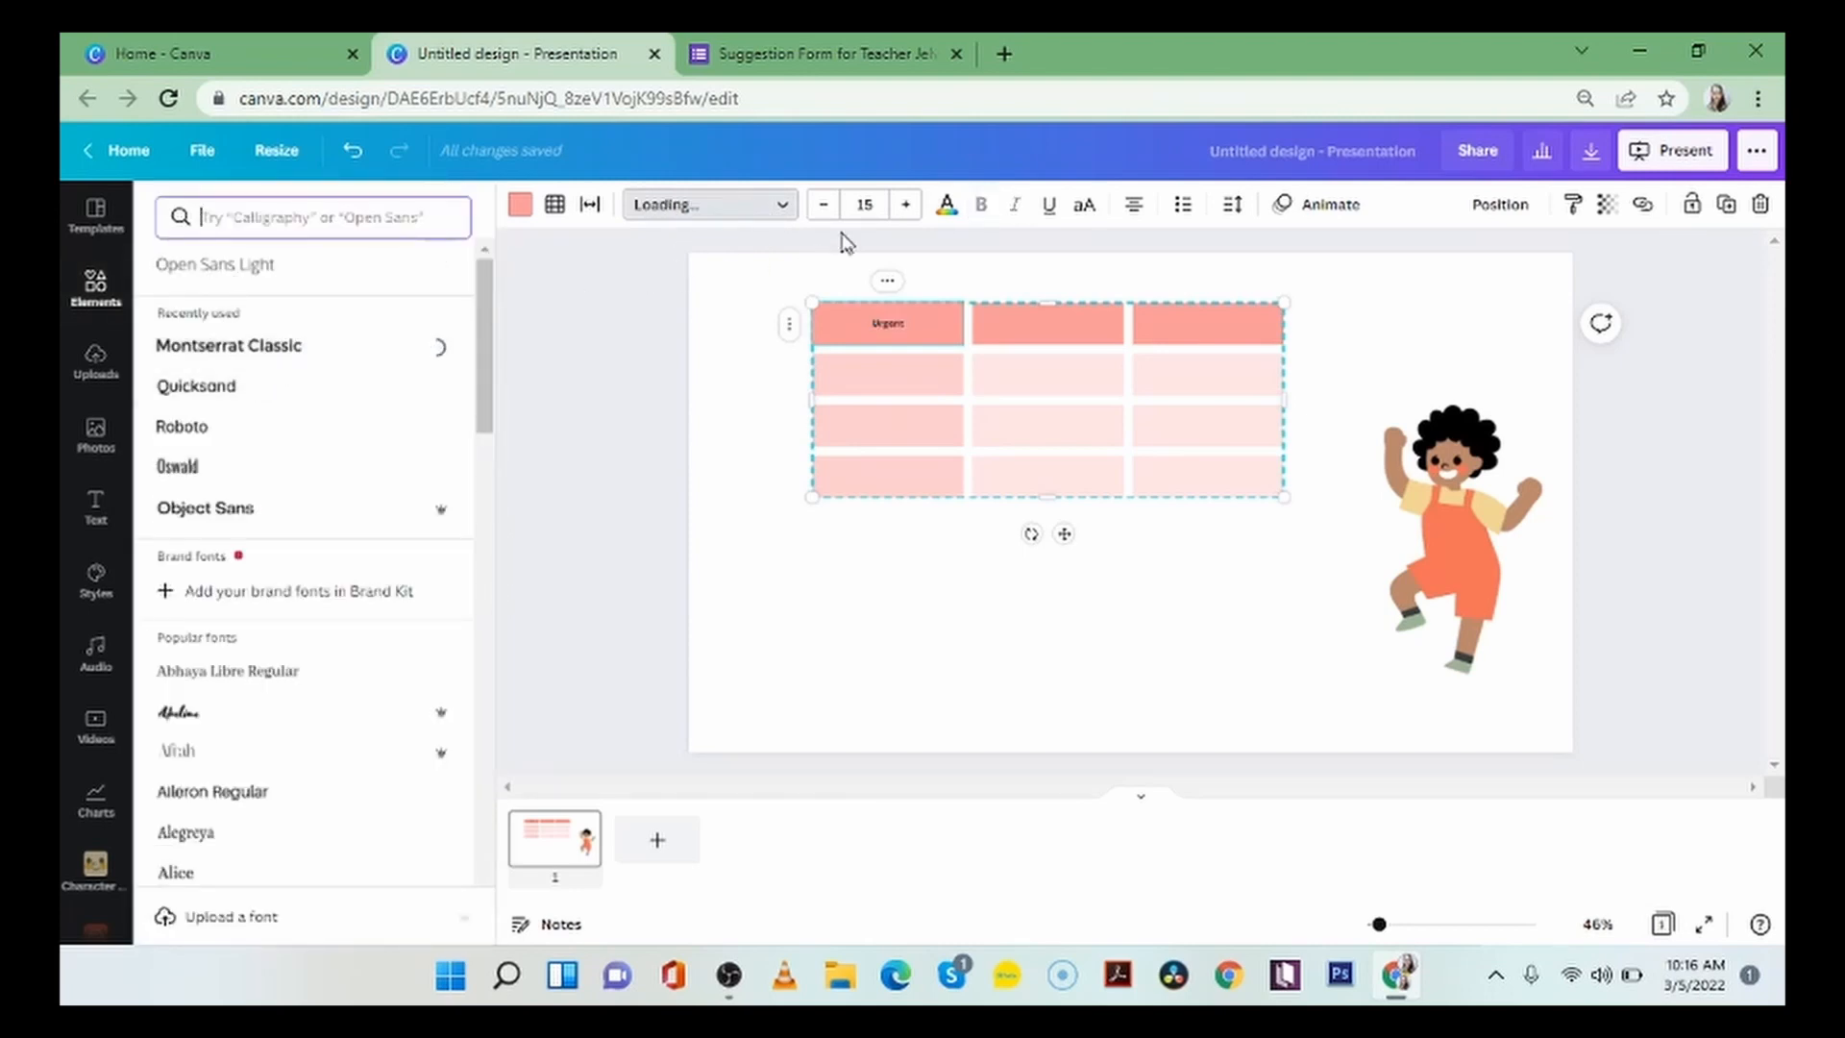
Increase the font size of the "Urgent" header text to 32.
click(909, 205)
click(909, 205)
click(909, 205)
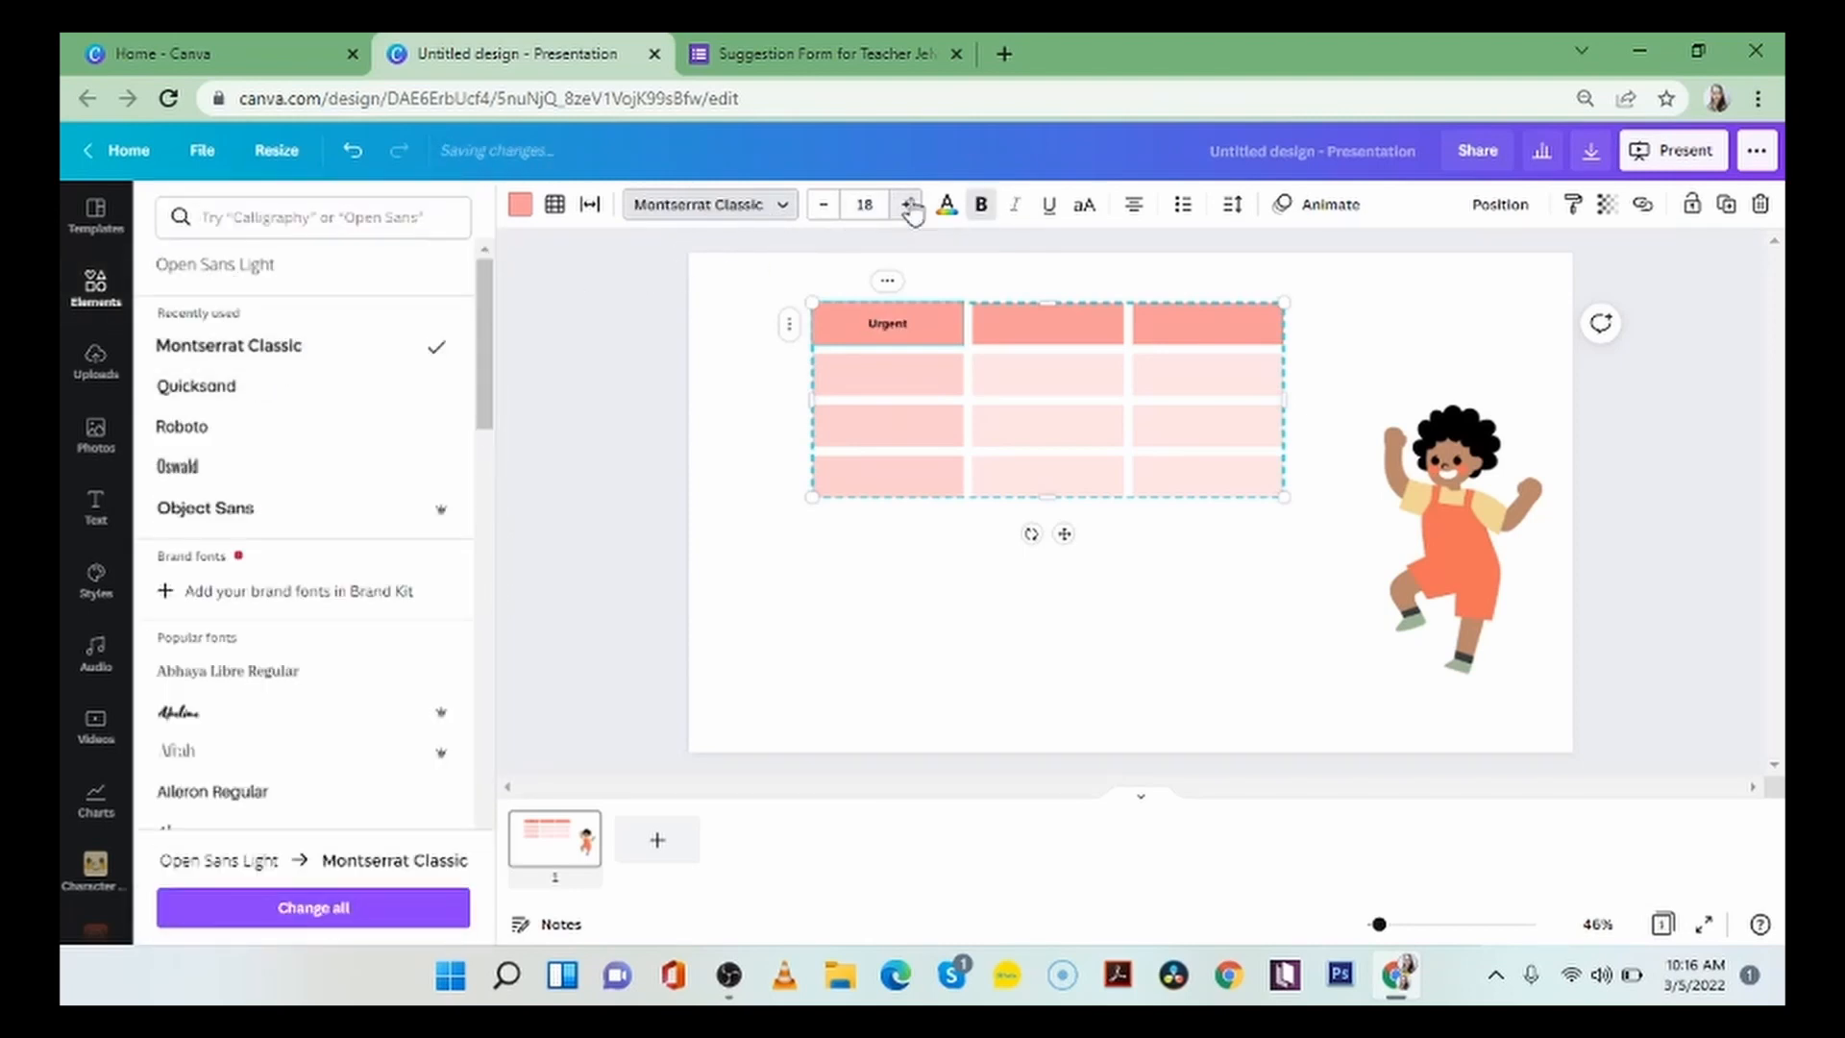
click(909, 205)
click(909, 204)
click(909, 205)
click(909, 205)
double_click(909, 204)
double_click(909, 204)
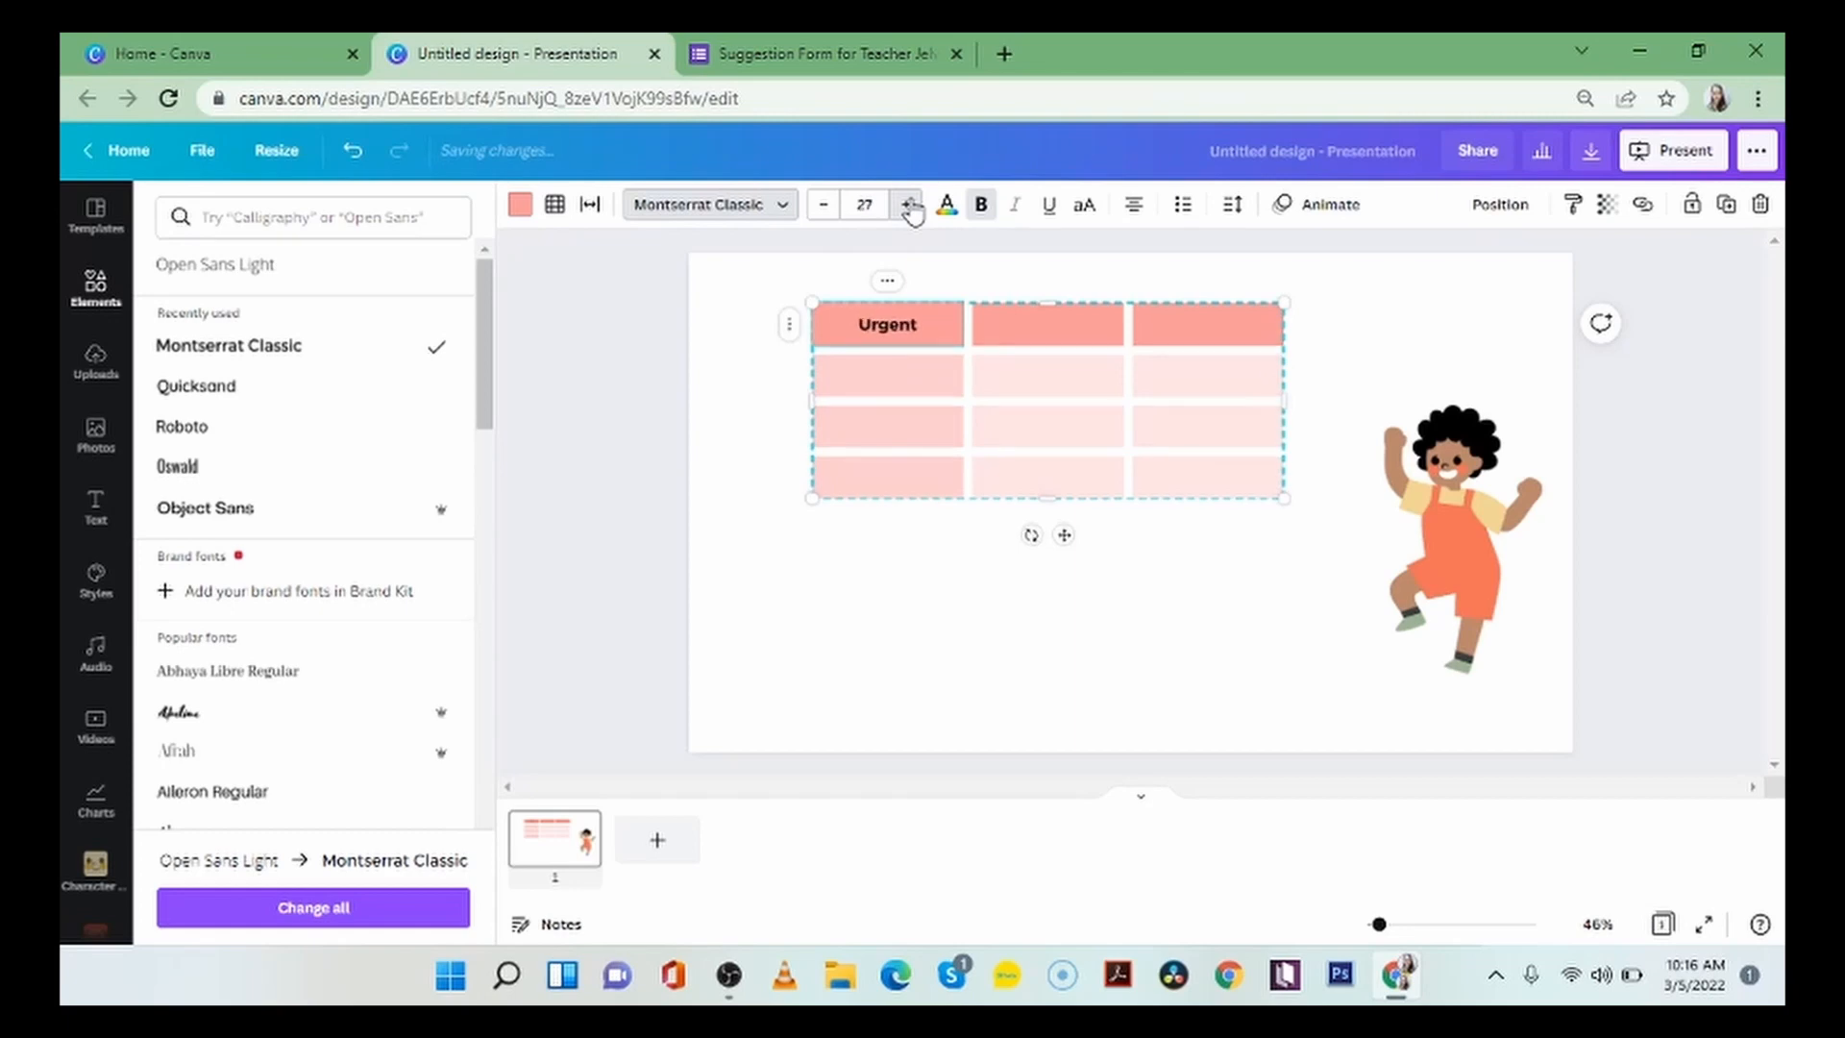
double_click(909, 205)
click(909, 204)
double_click(909, 205)
click(909, 205)
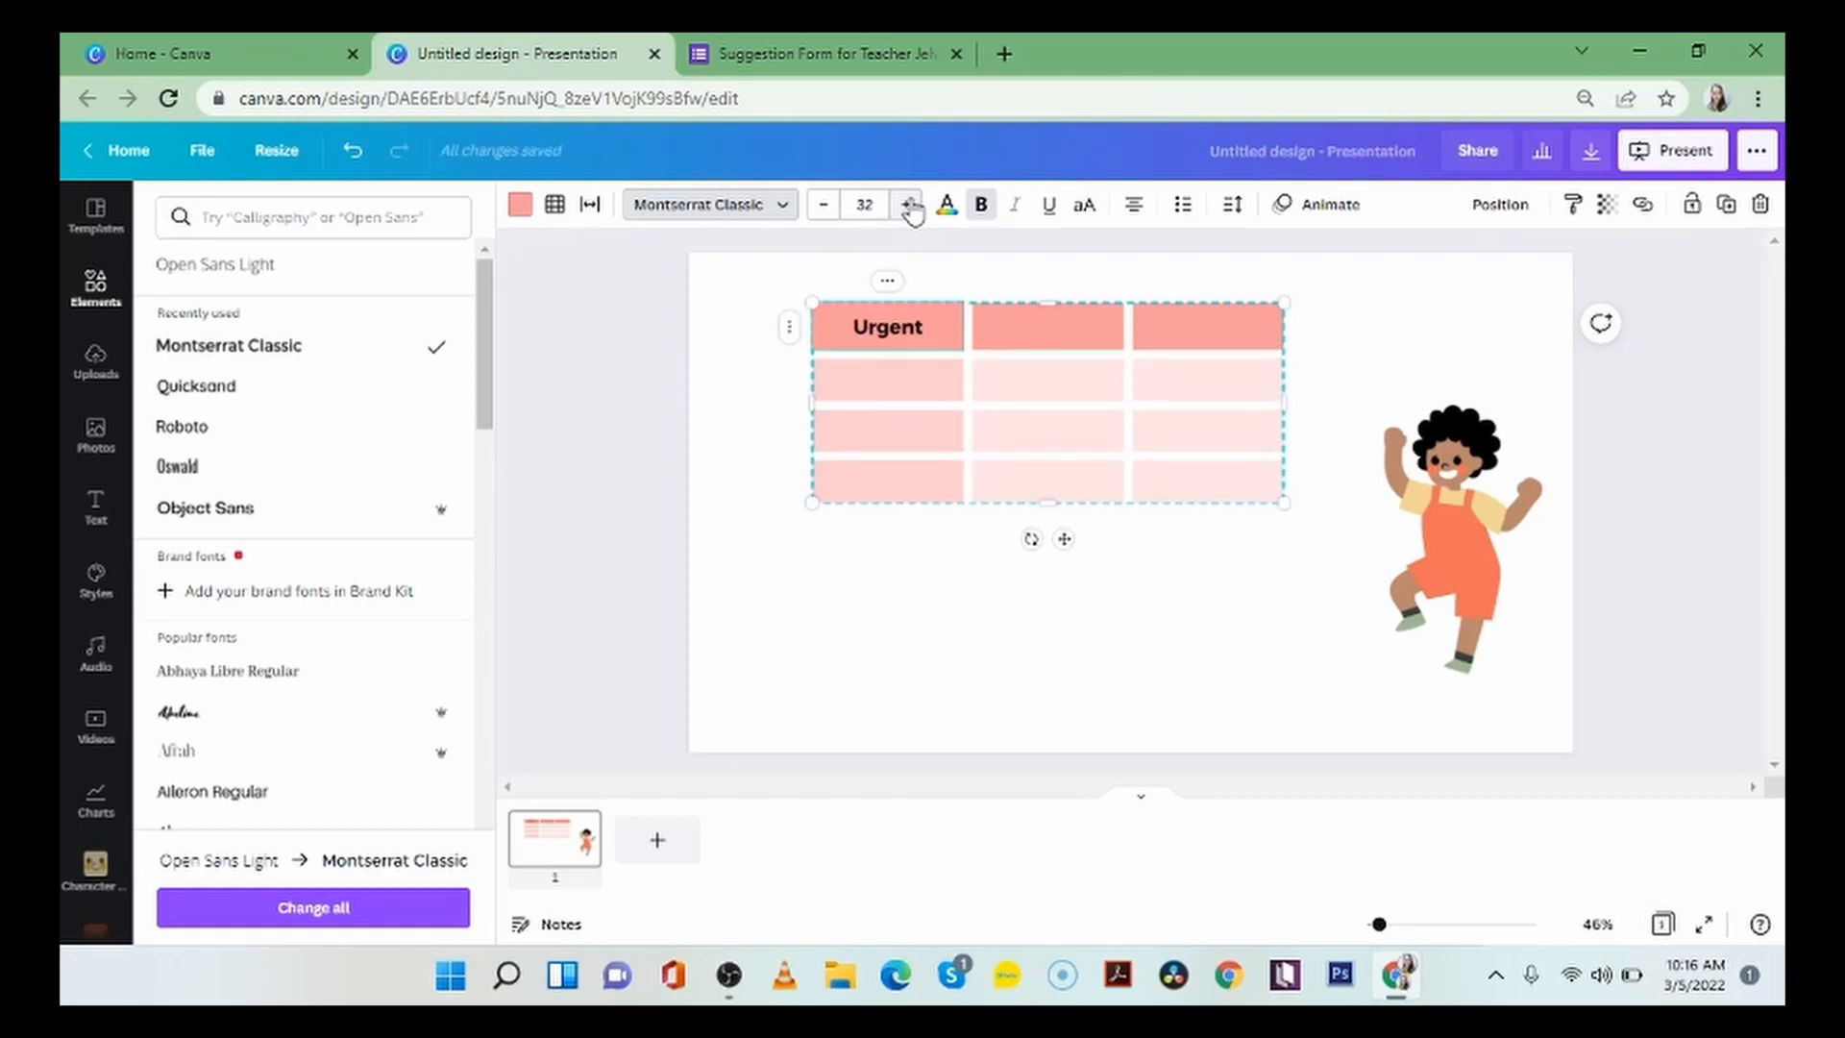
Reduce the table's height, sizing the table to about 1,025 by 375, and deselect it.
click(1201, 561)
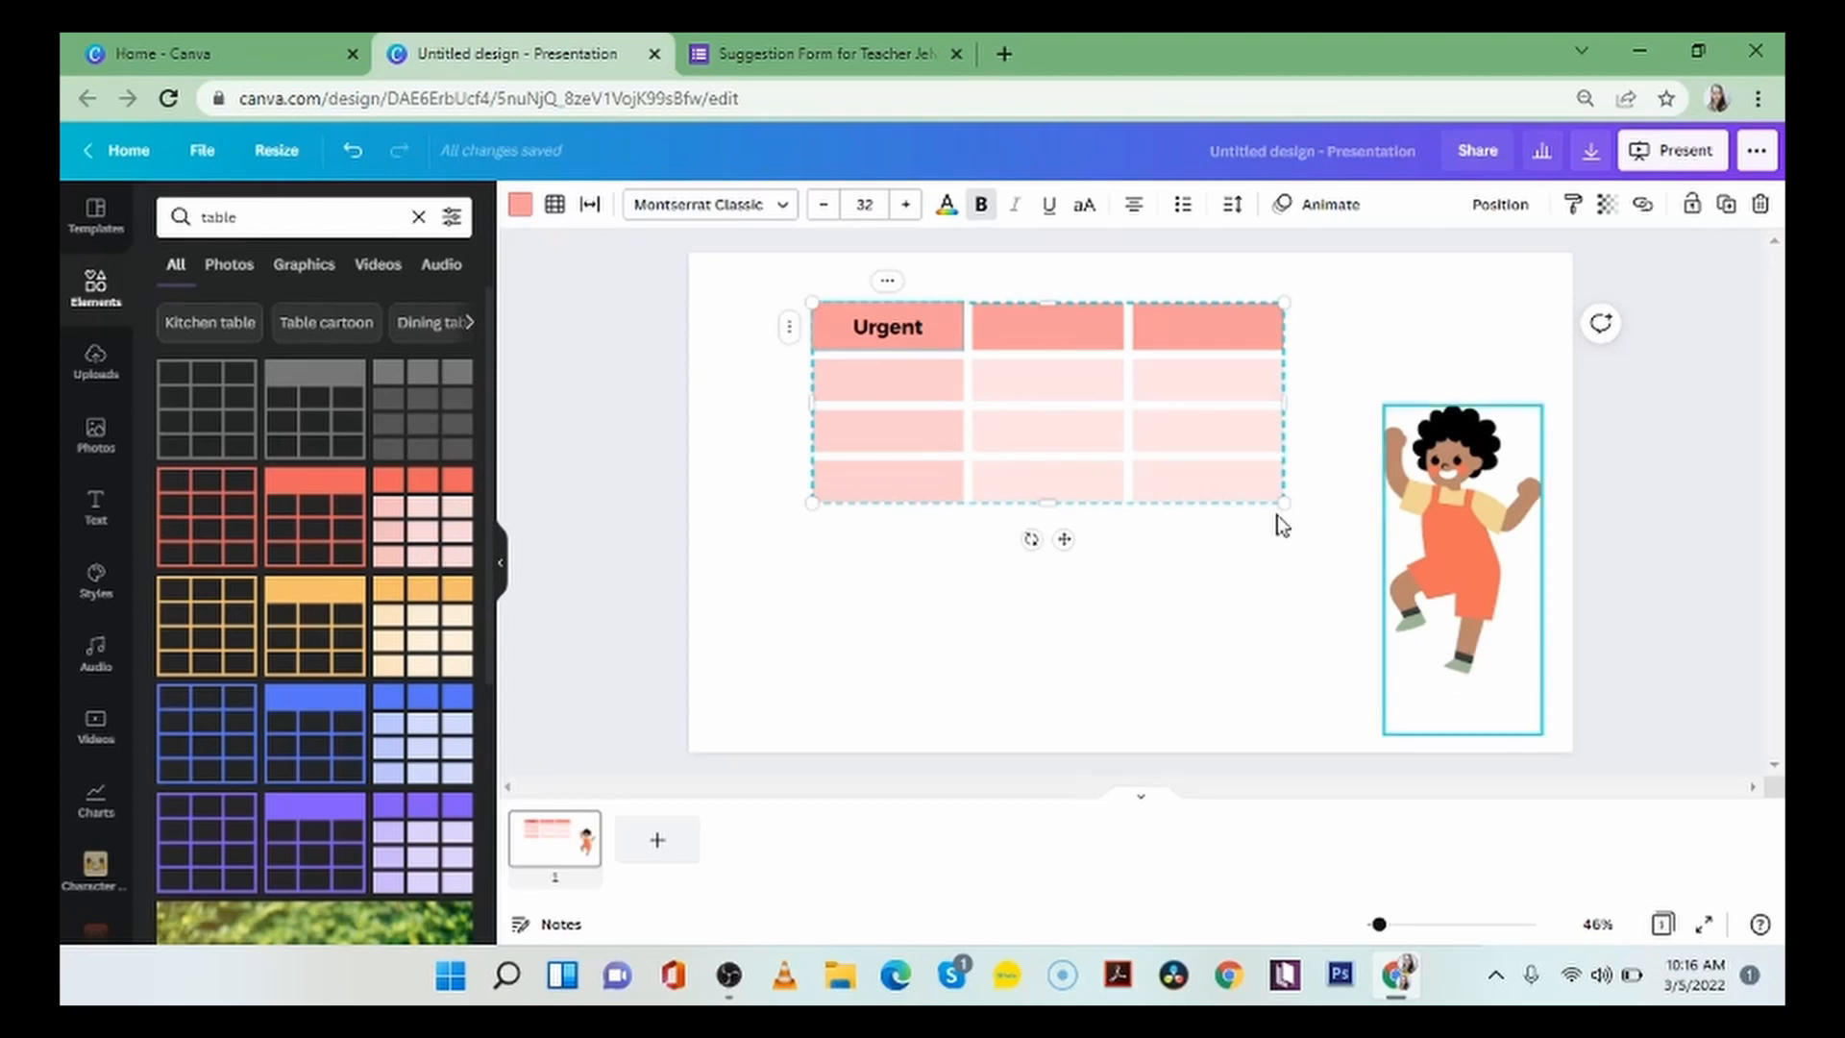
drag(1282, 503, 1287, 472)
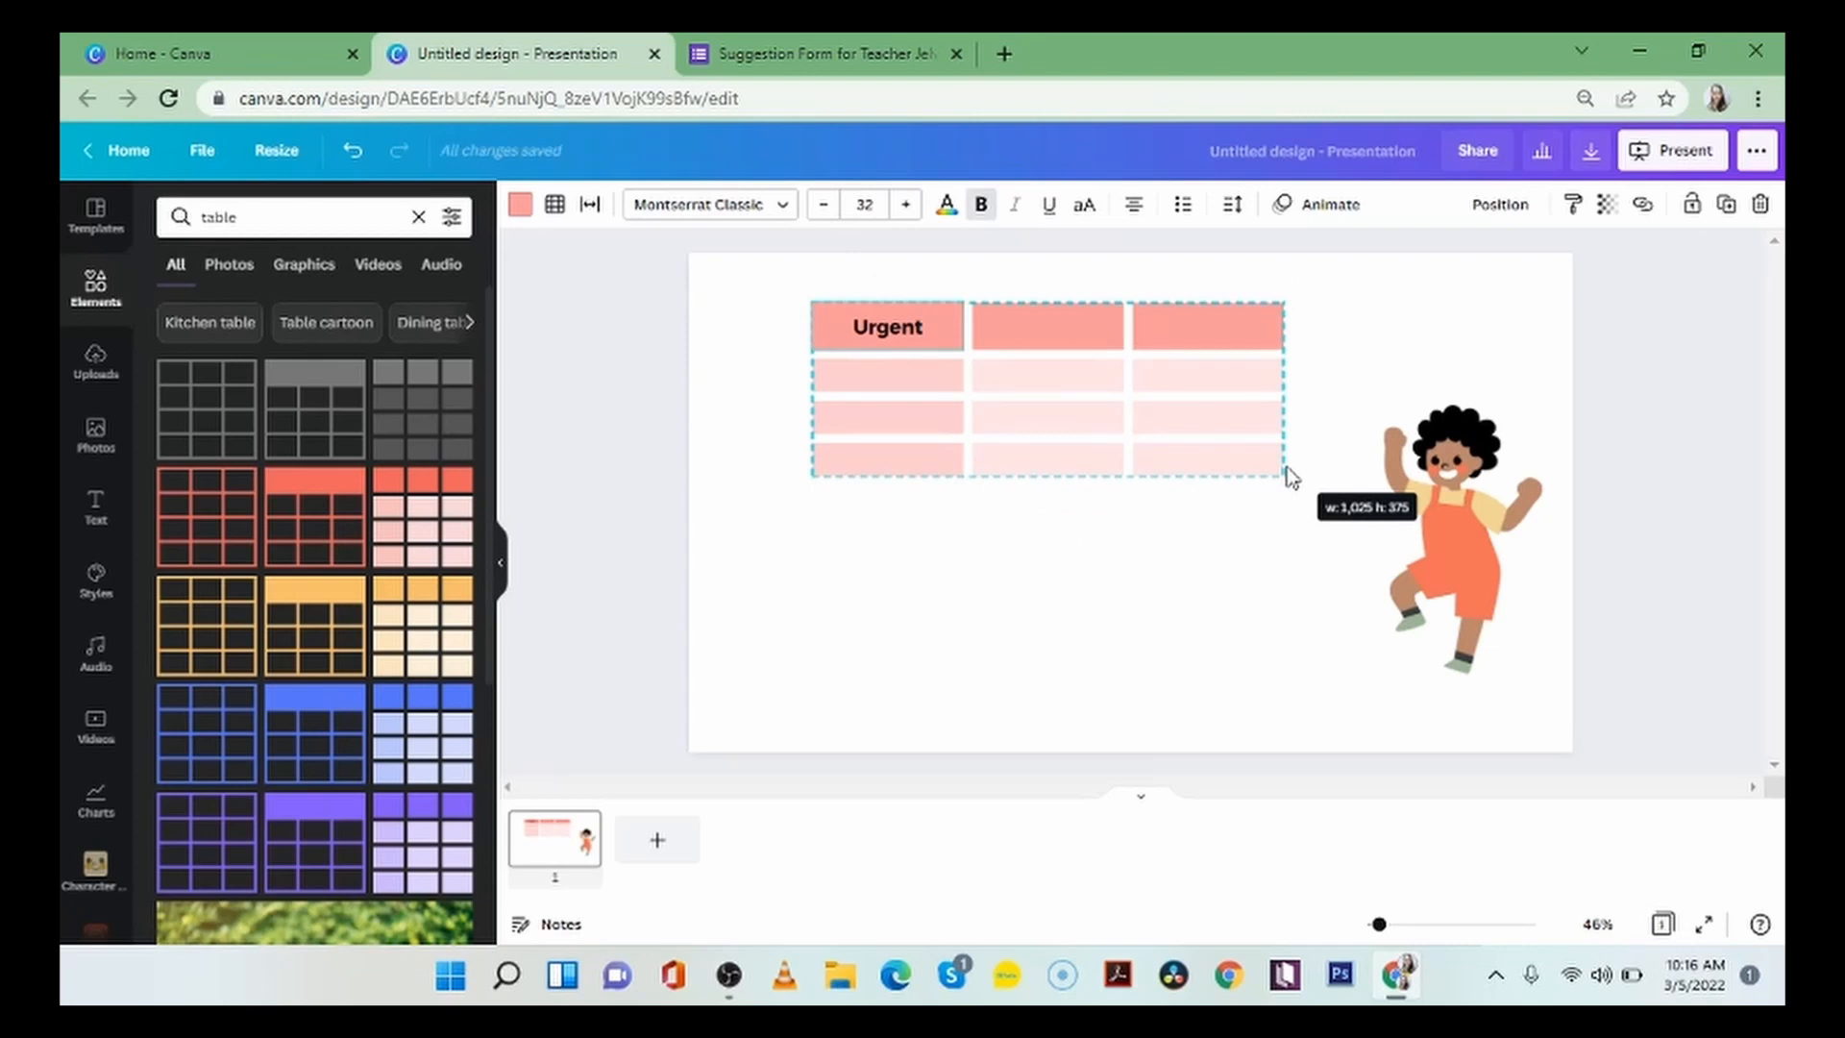
click(1155, 623)
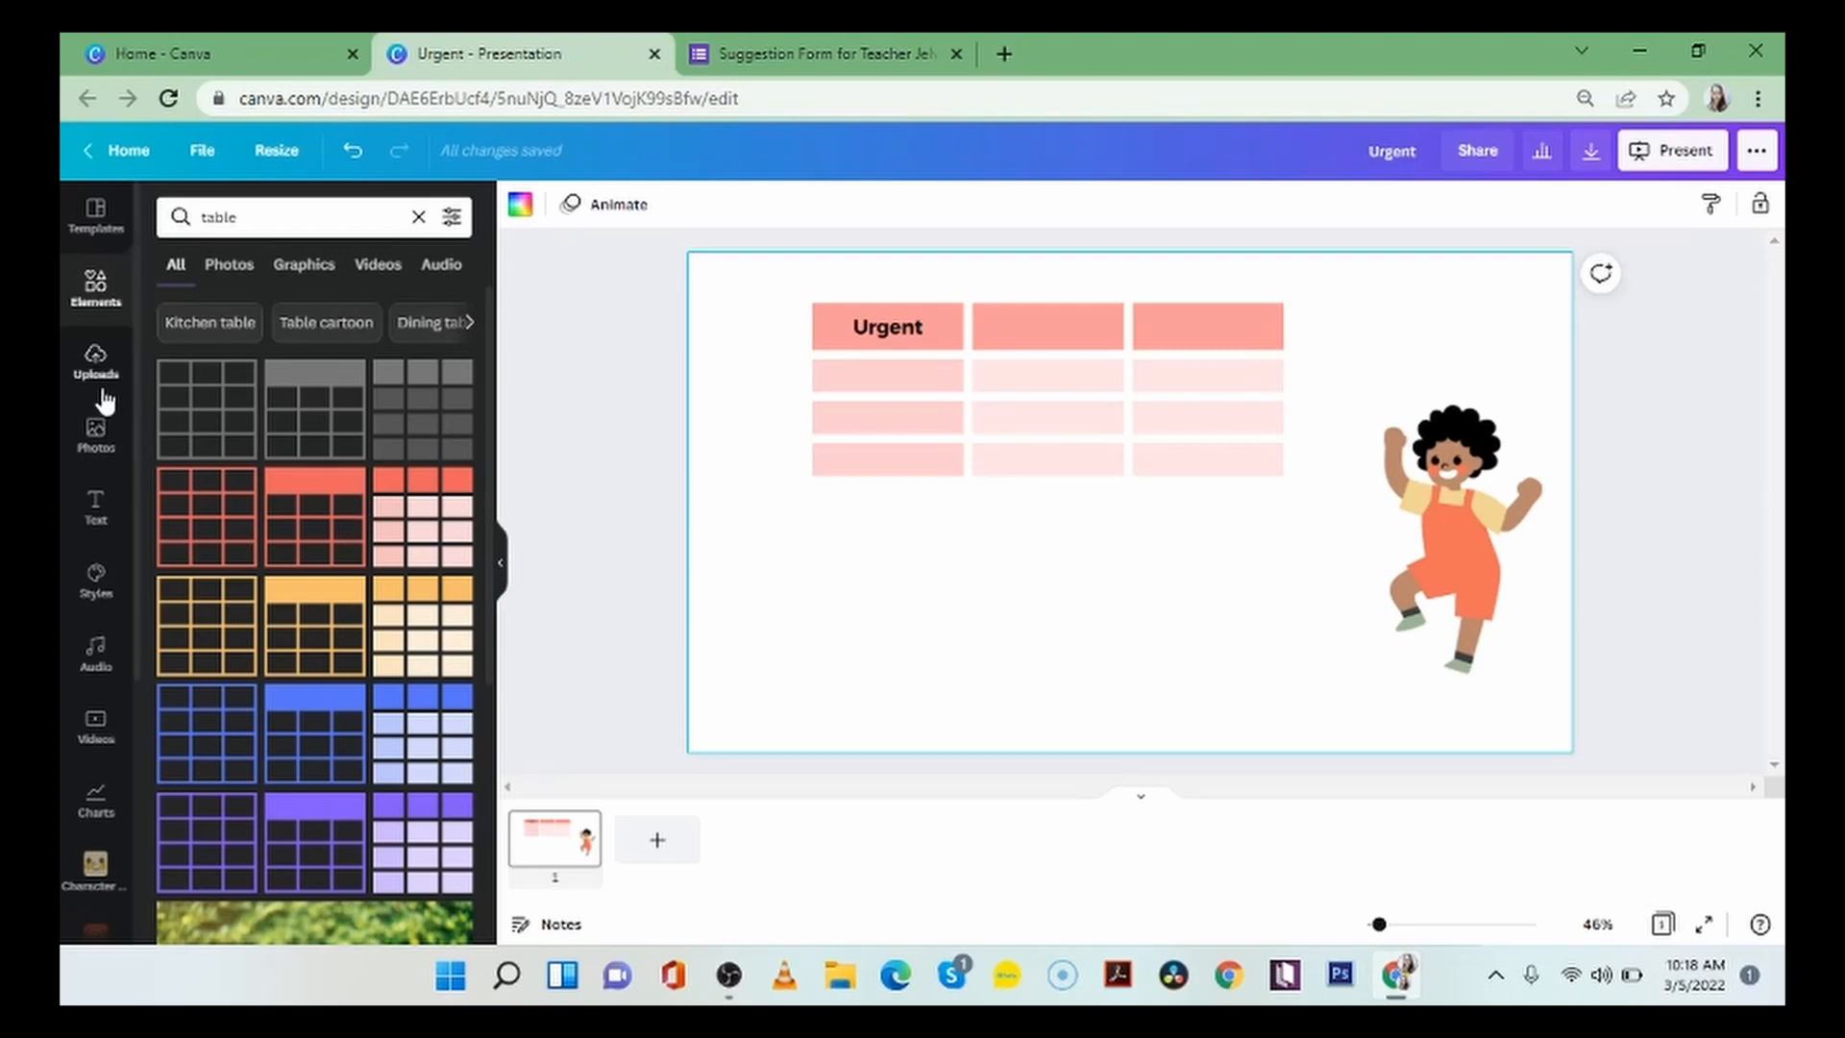
Browse the additional Canva apps and open the QR Code generator.
scroll(100, 393, down, 4)
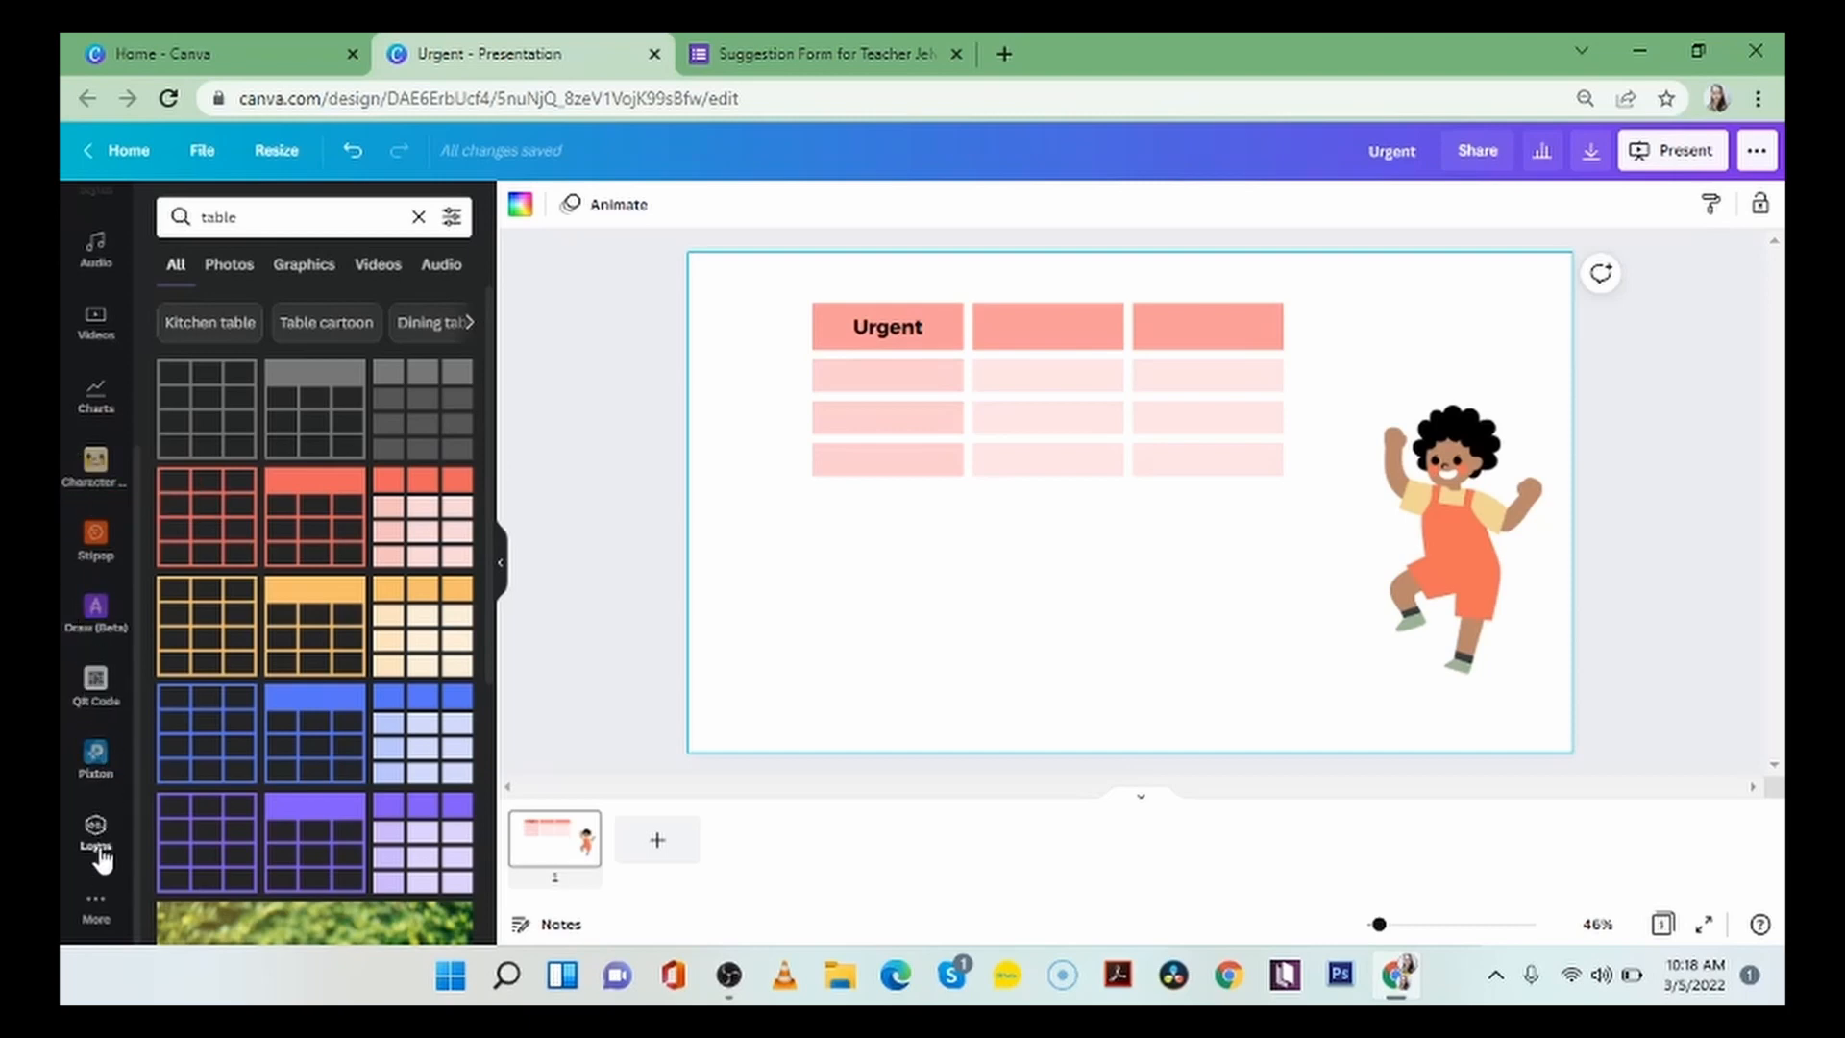
click(98, 908)
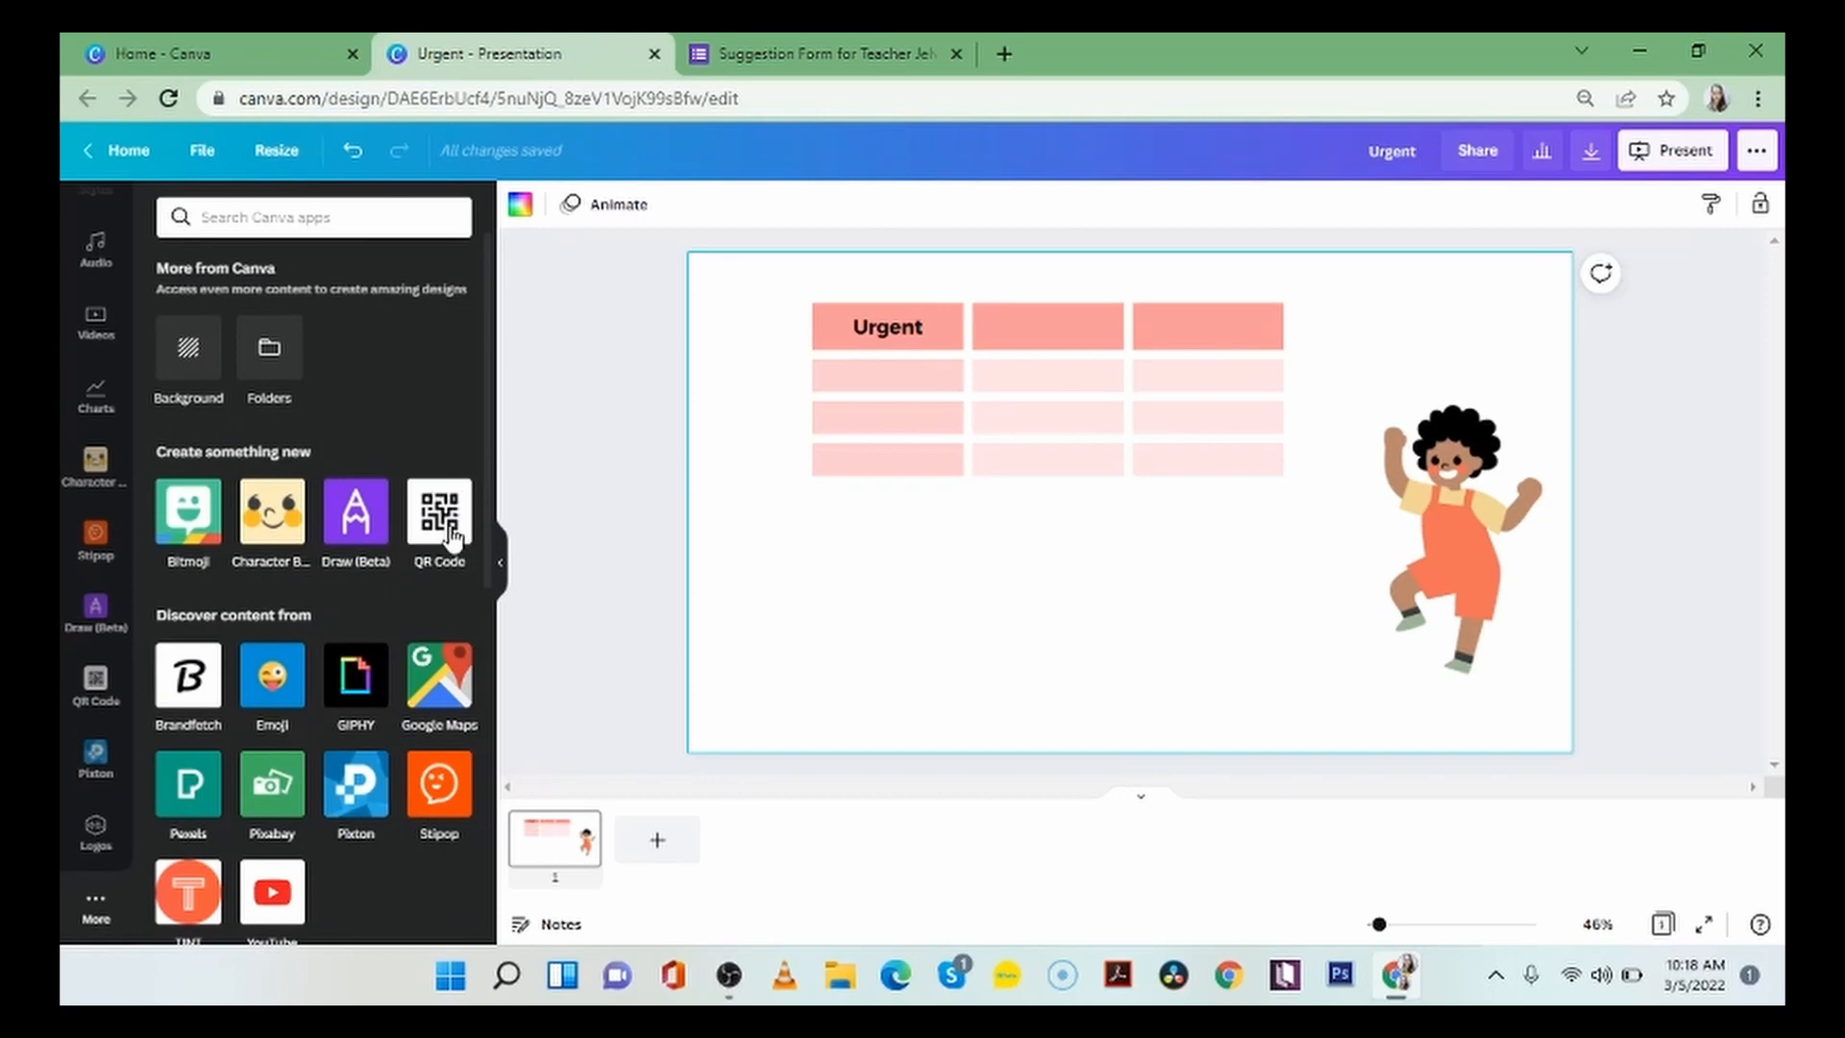
click(95, 704)
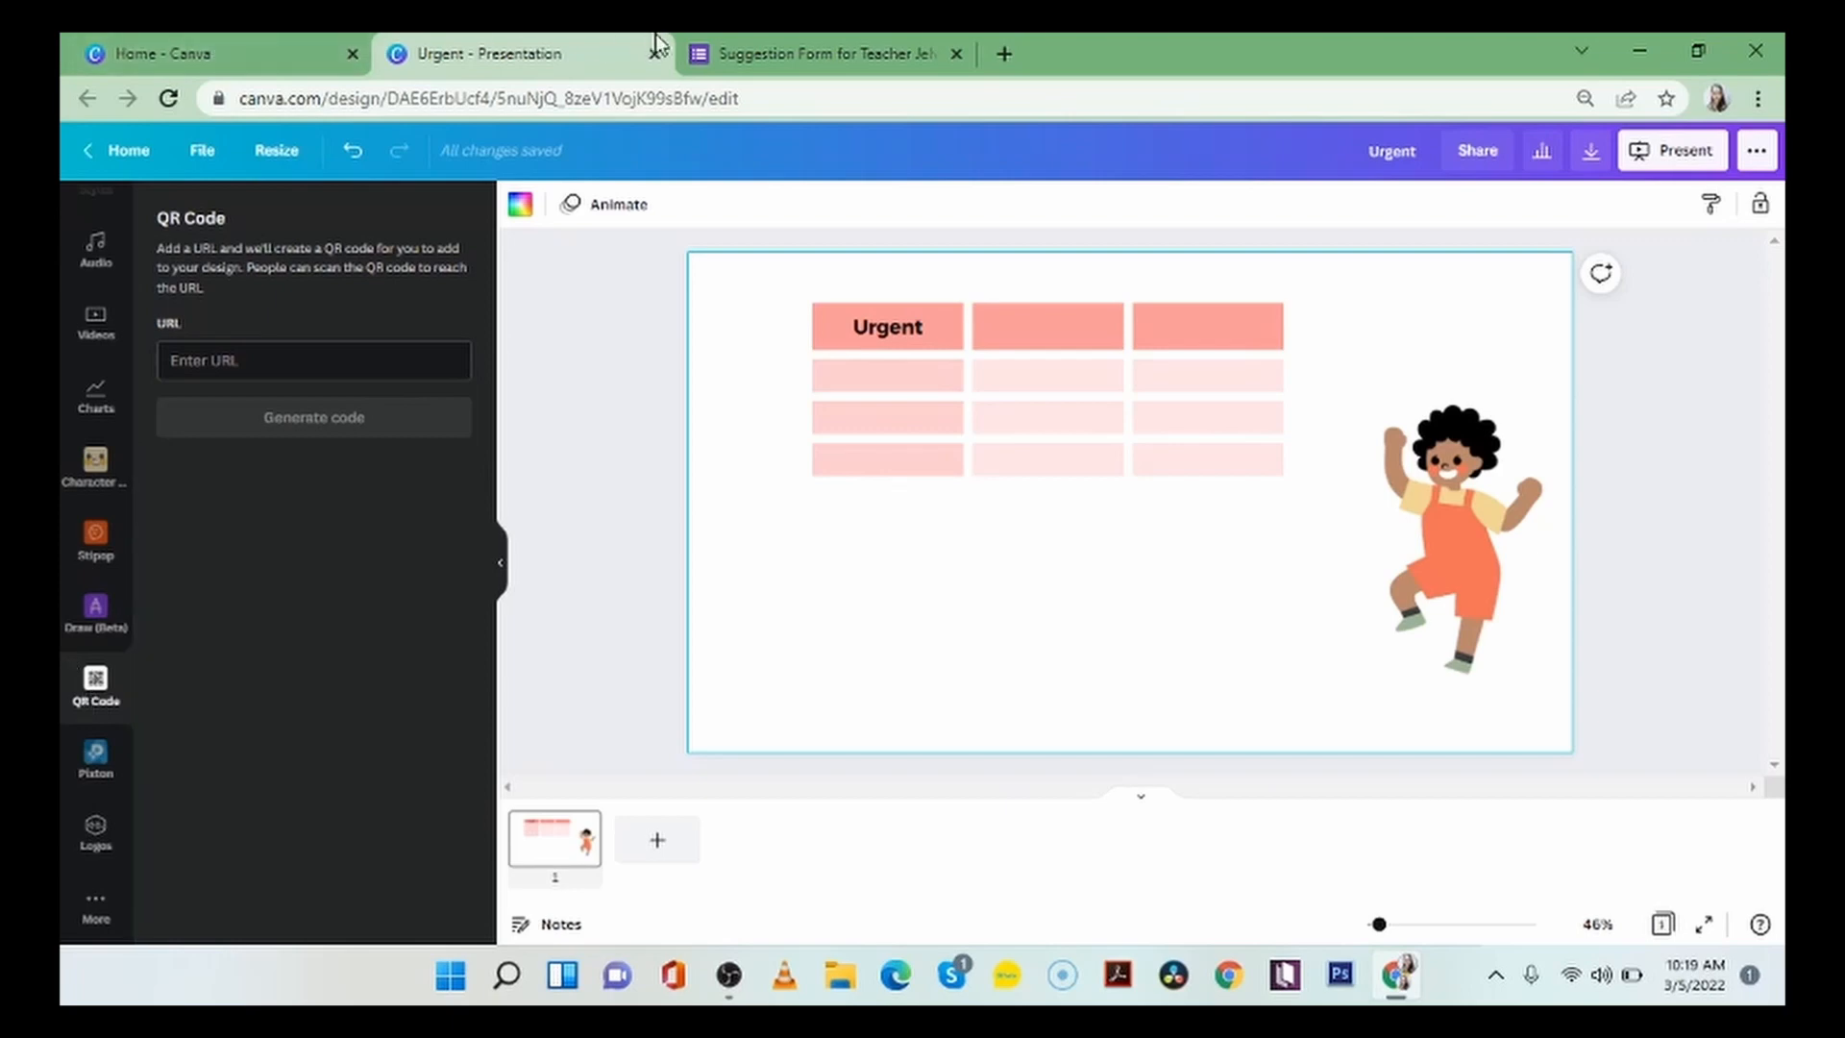
Switch to the suggestion form in Google Forms and copy its URL.
click(721, 54)
click(756, 98)
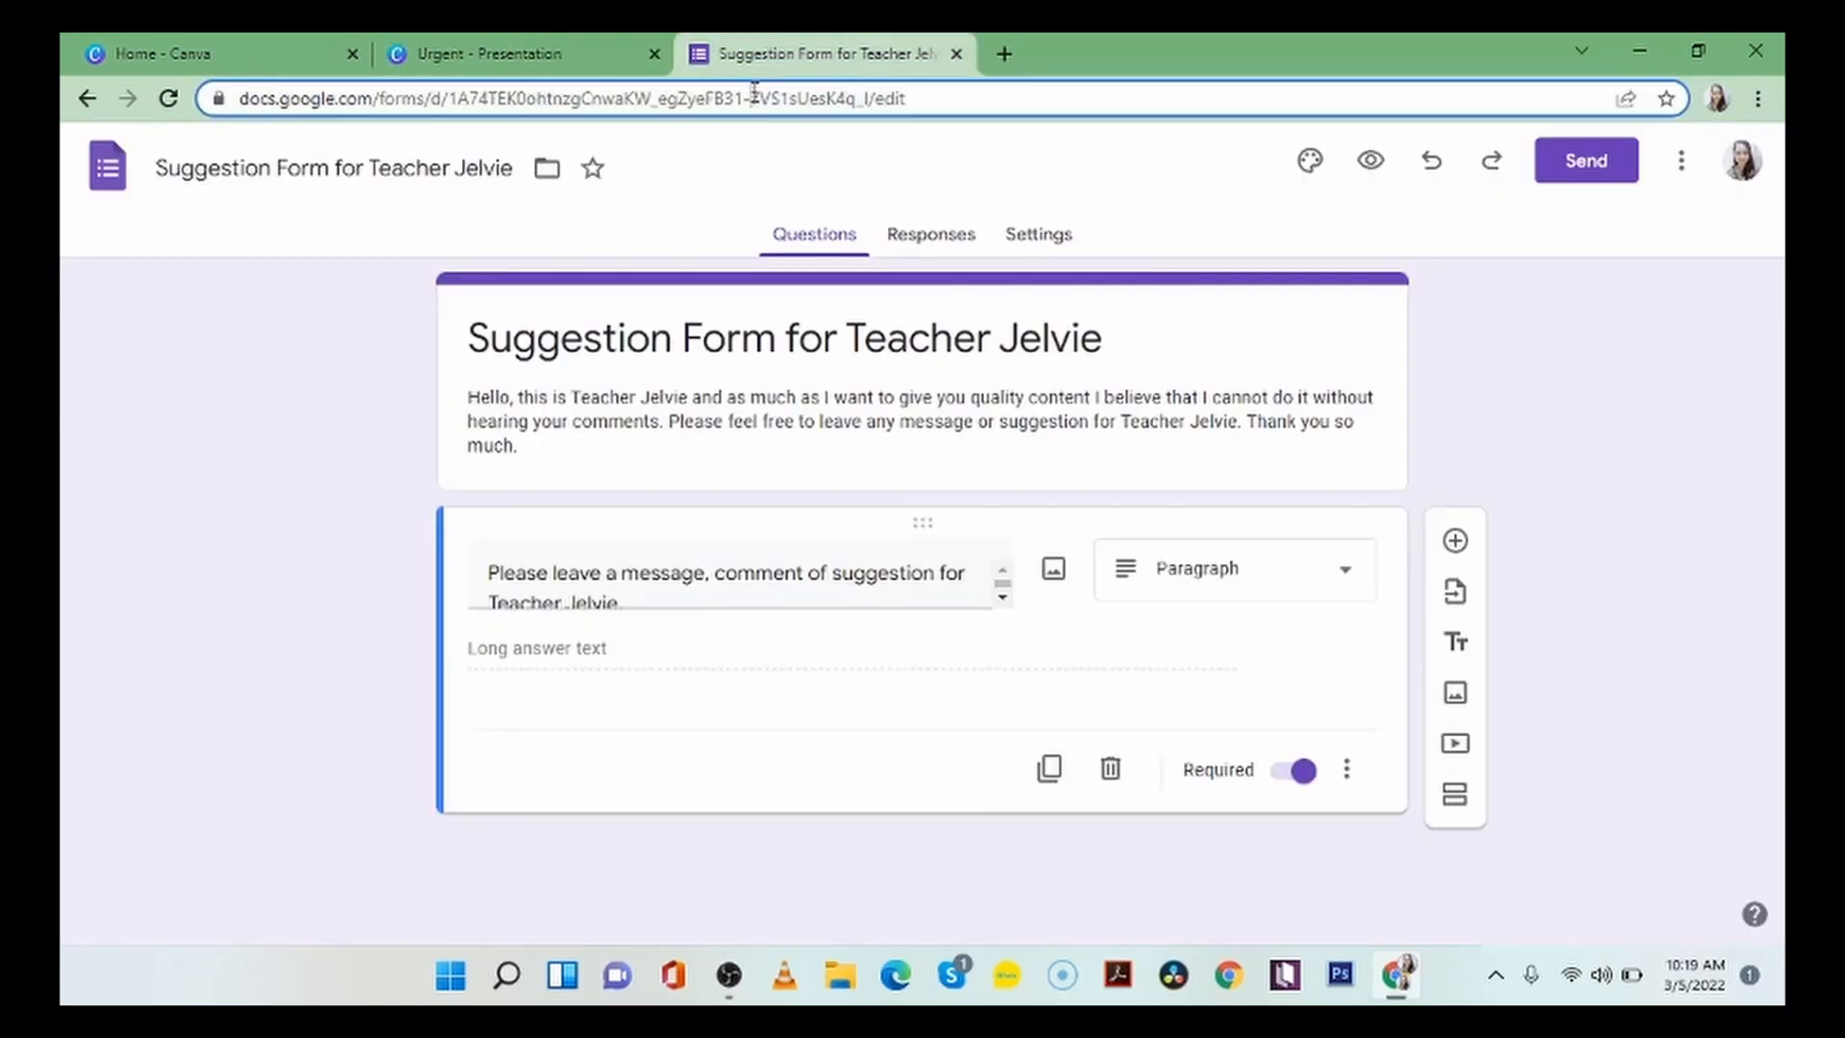
right_click(756, 100)
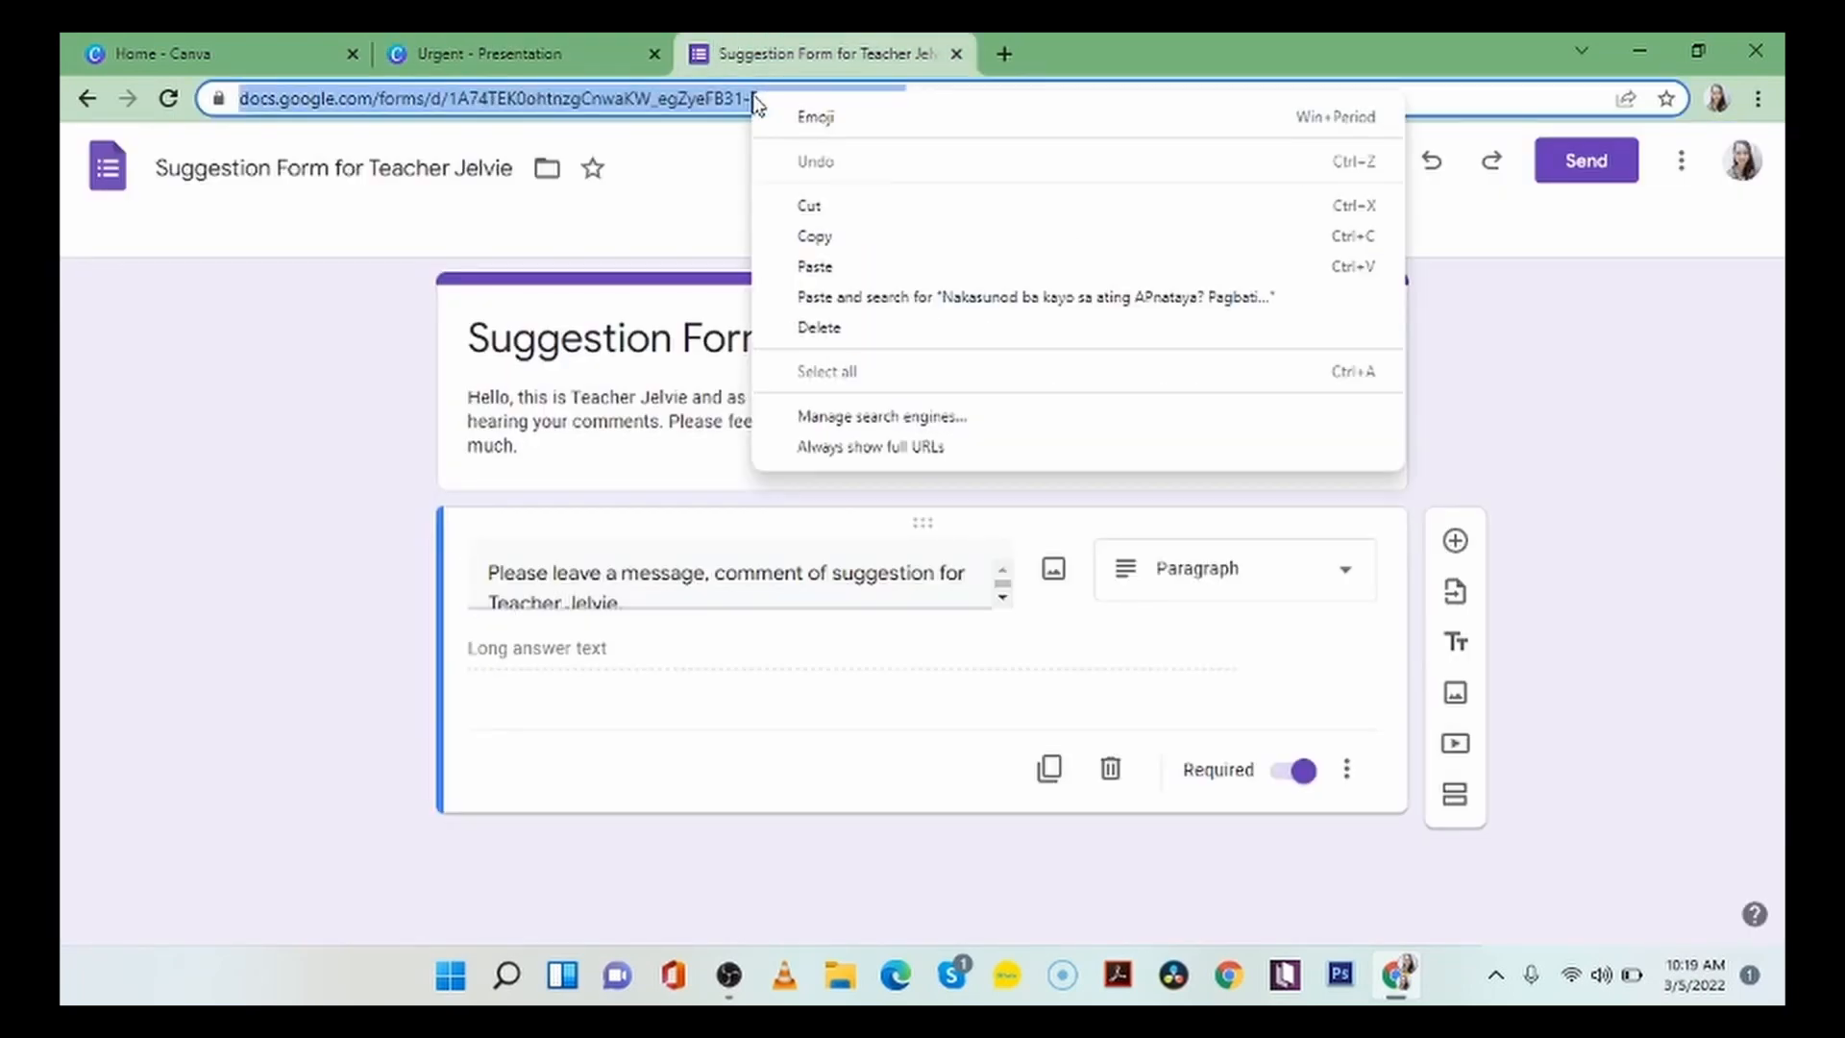
click(853, 239)
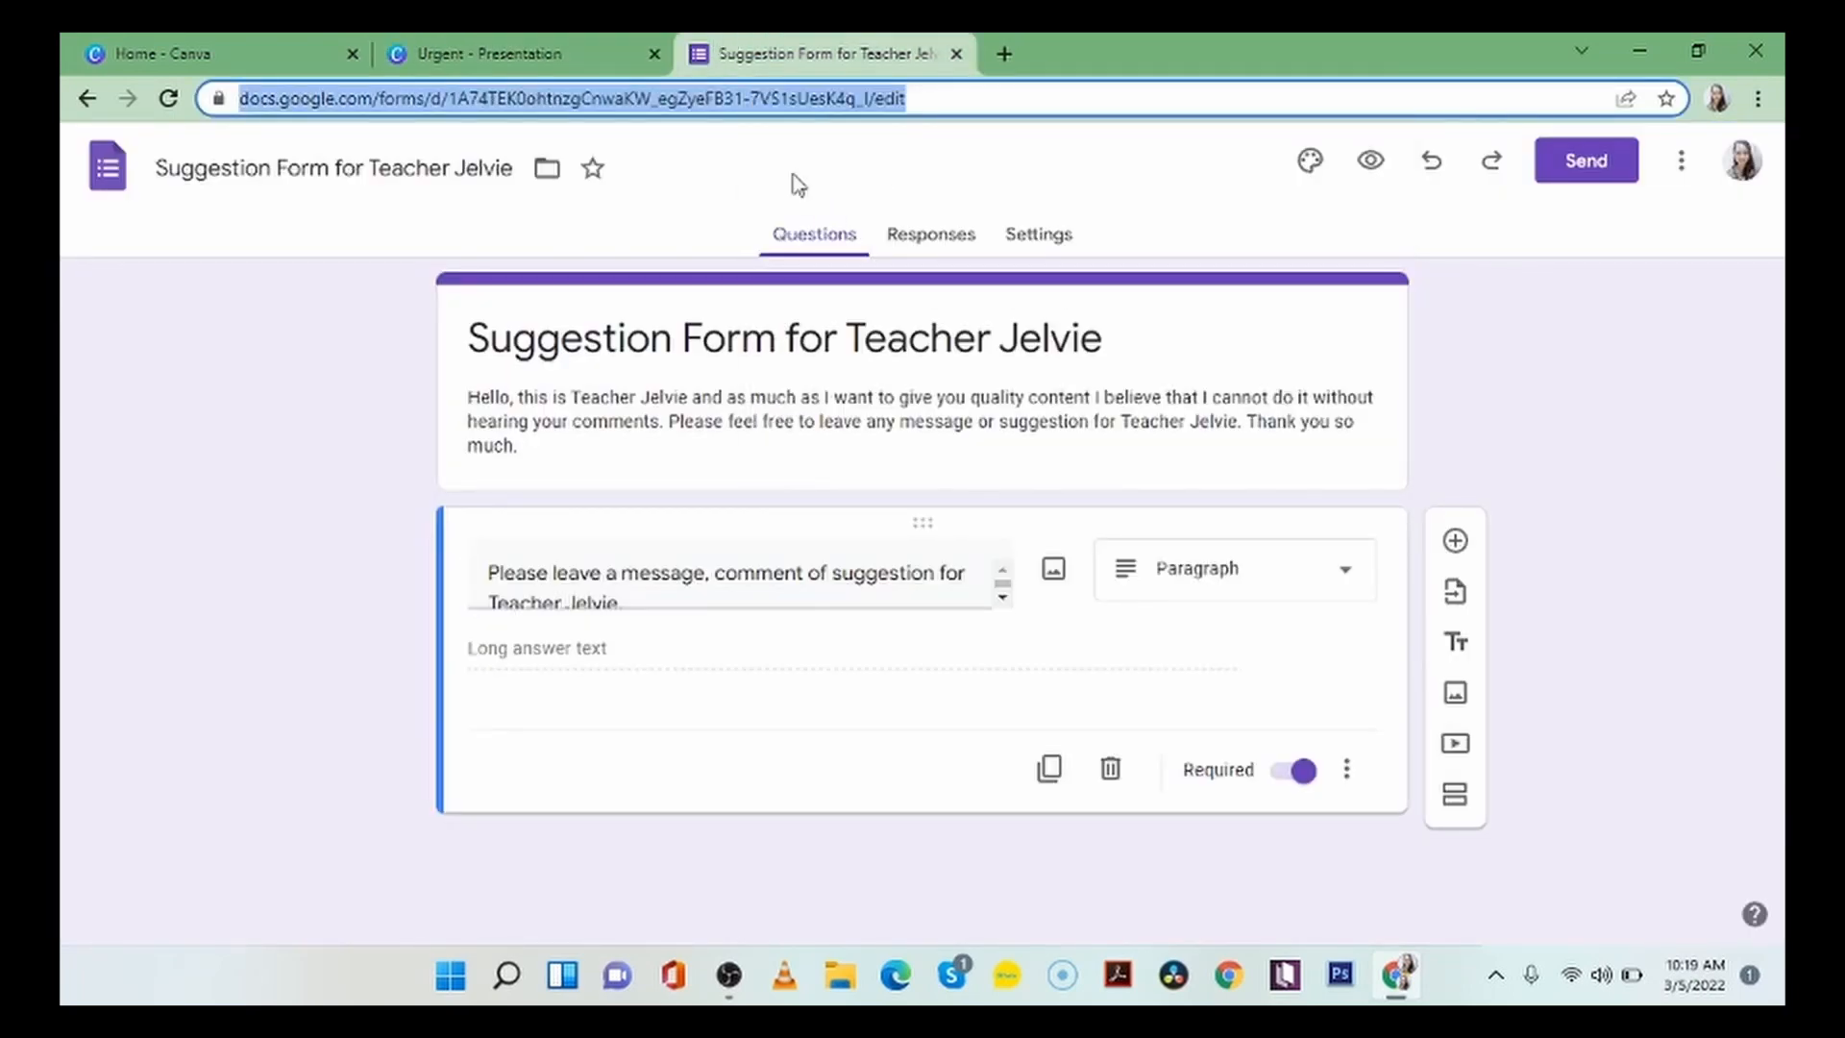
Return to the Canva presentation, generate a QR code from the copied form URL and place it below the table.
click(500, 45)
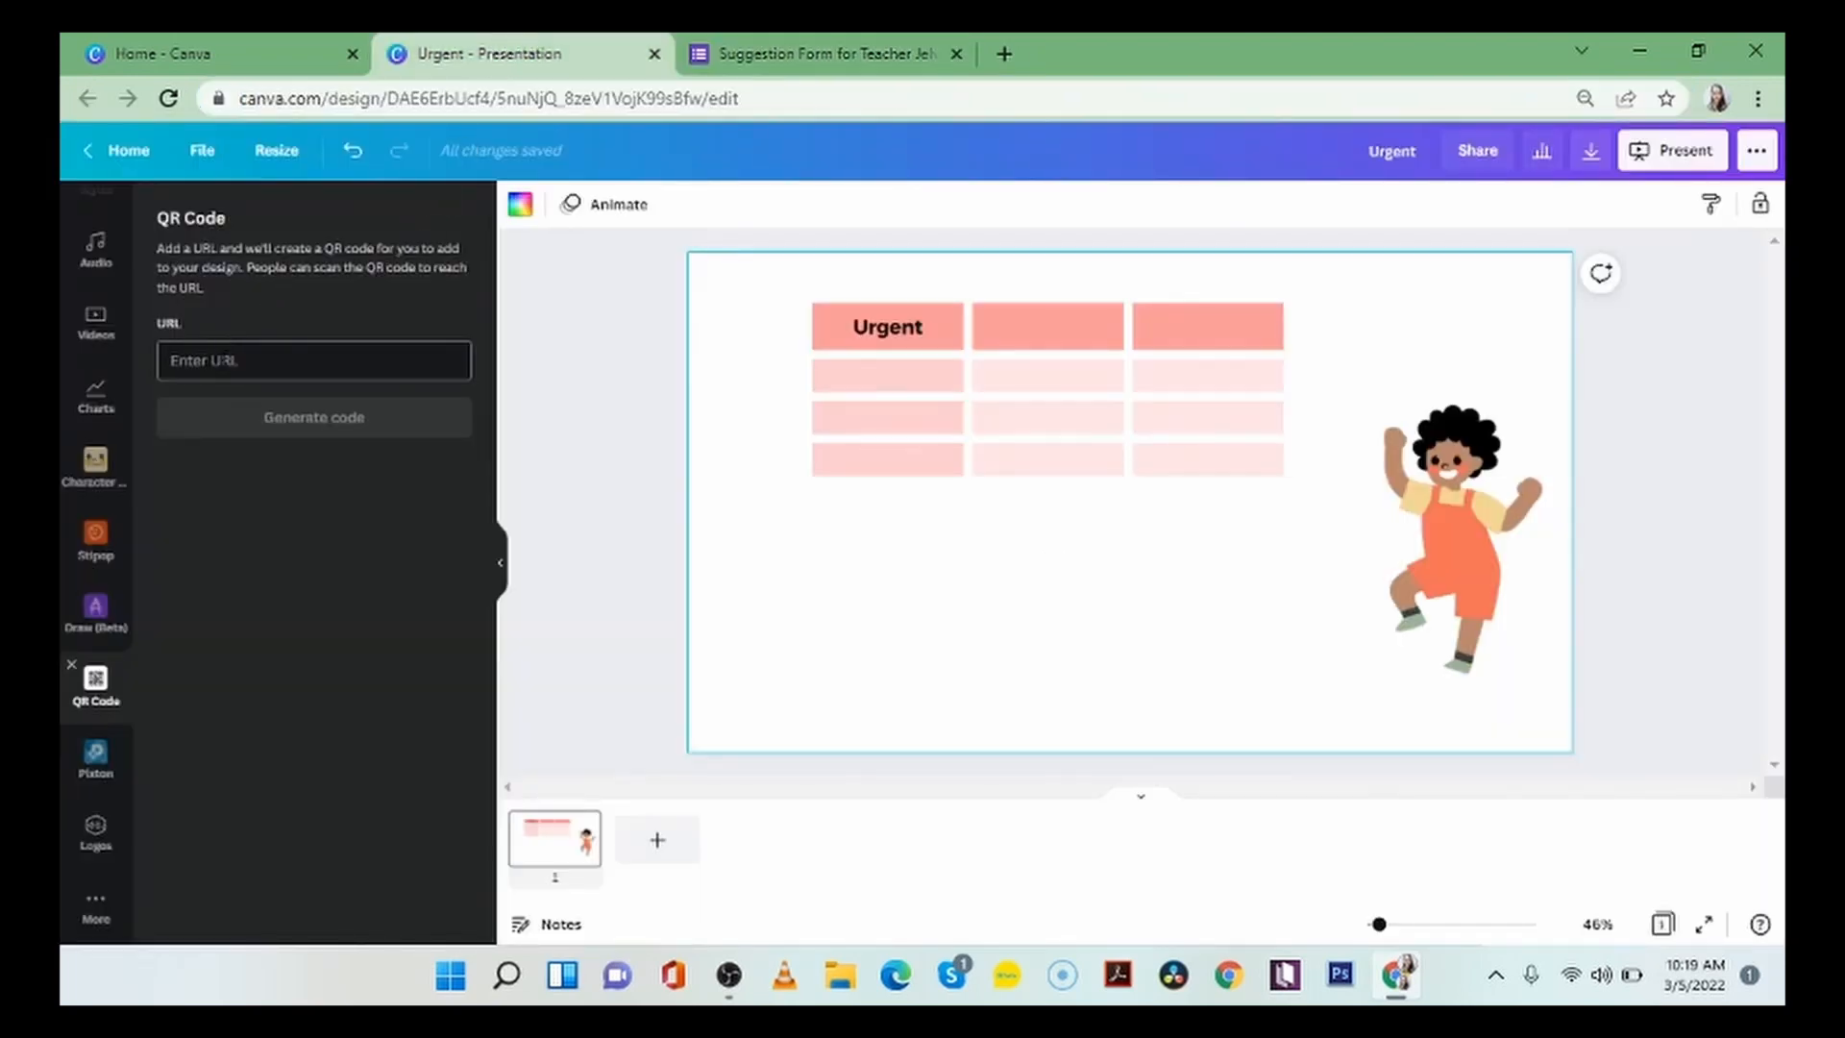
click(228, 361)
right_click(228, 363)
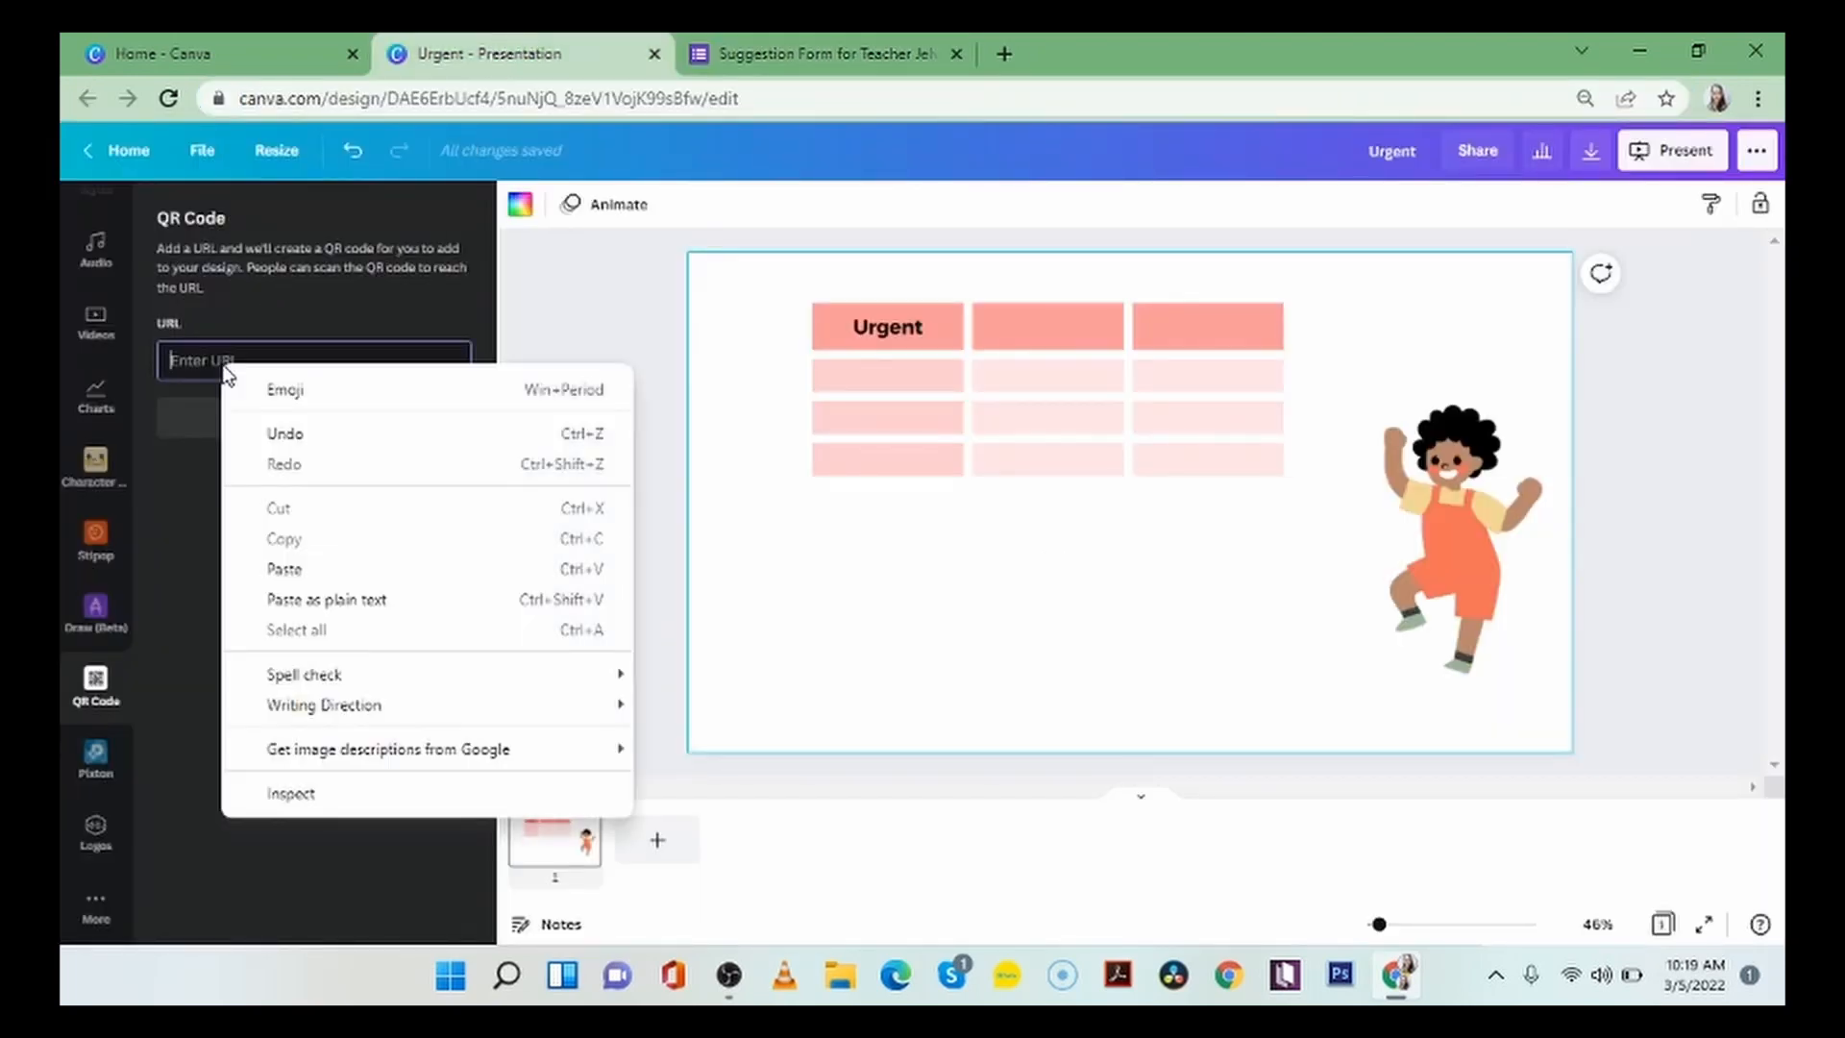
click(288, 568)
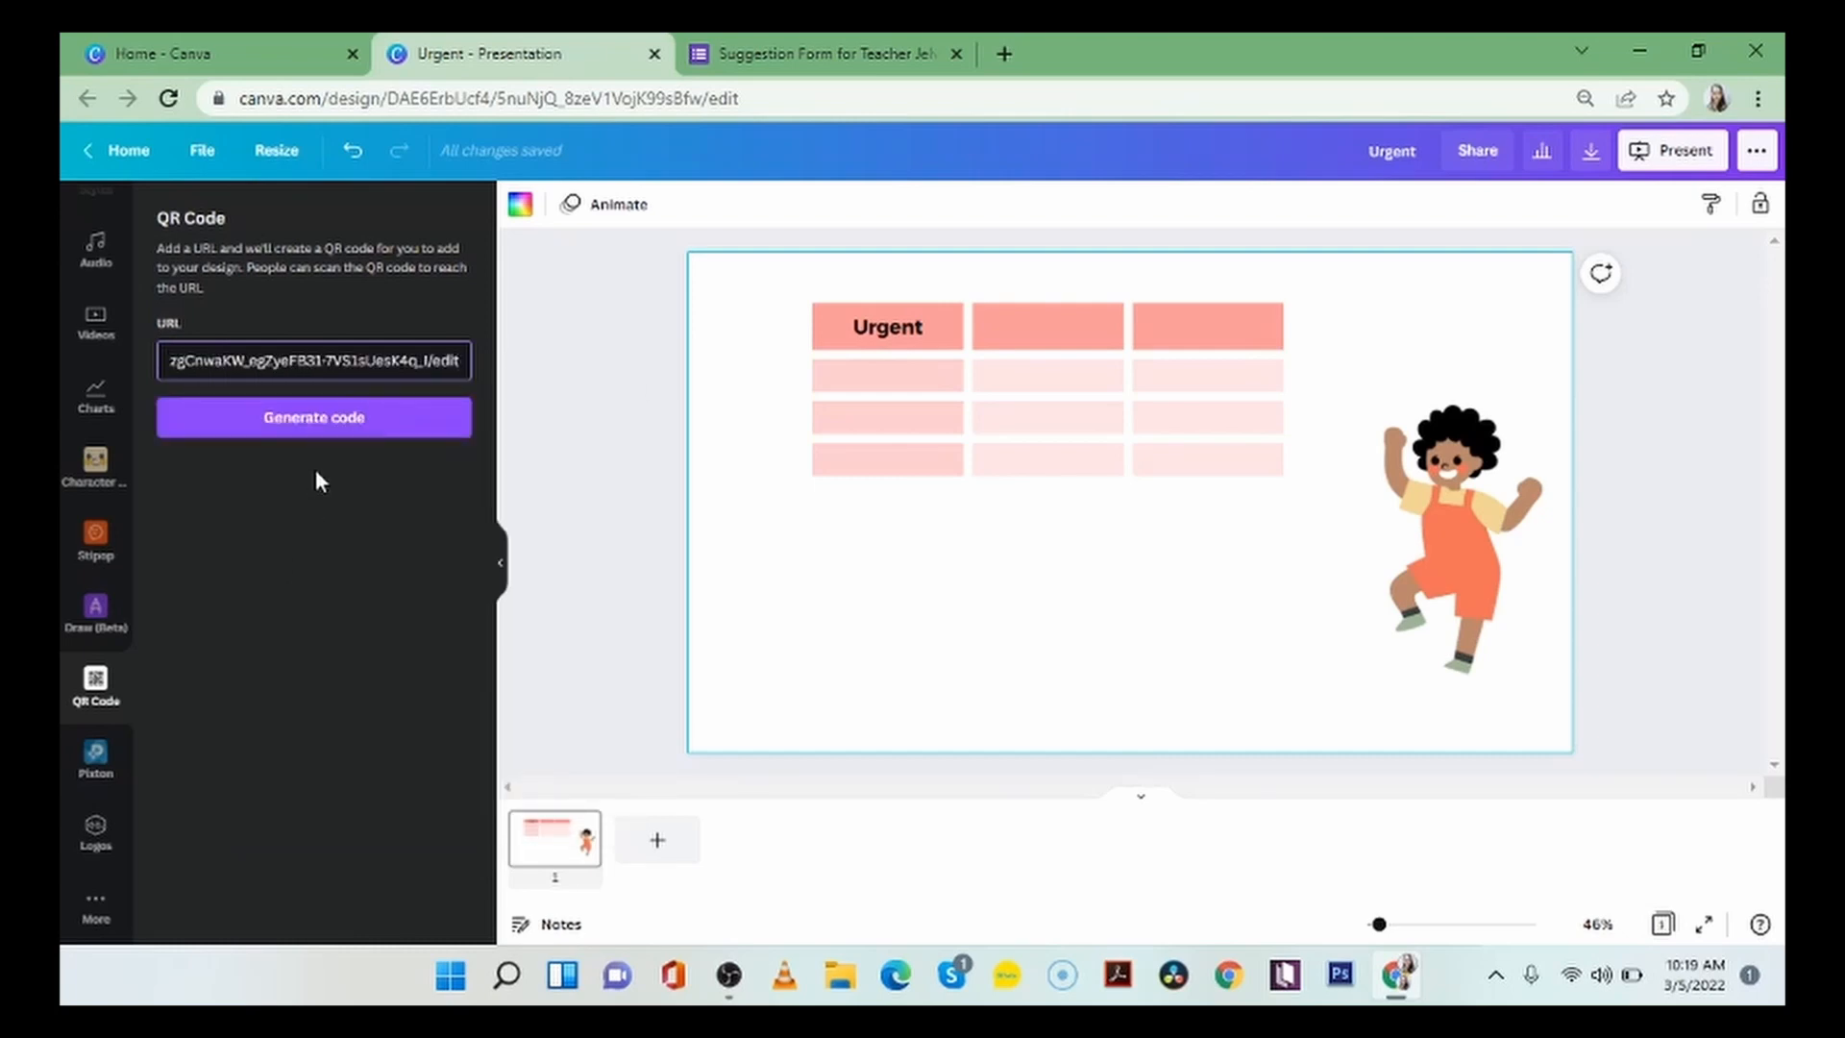
click(323, 423)
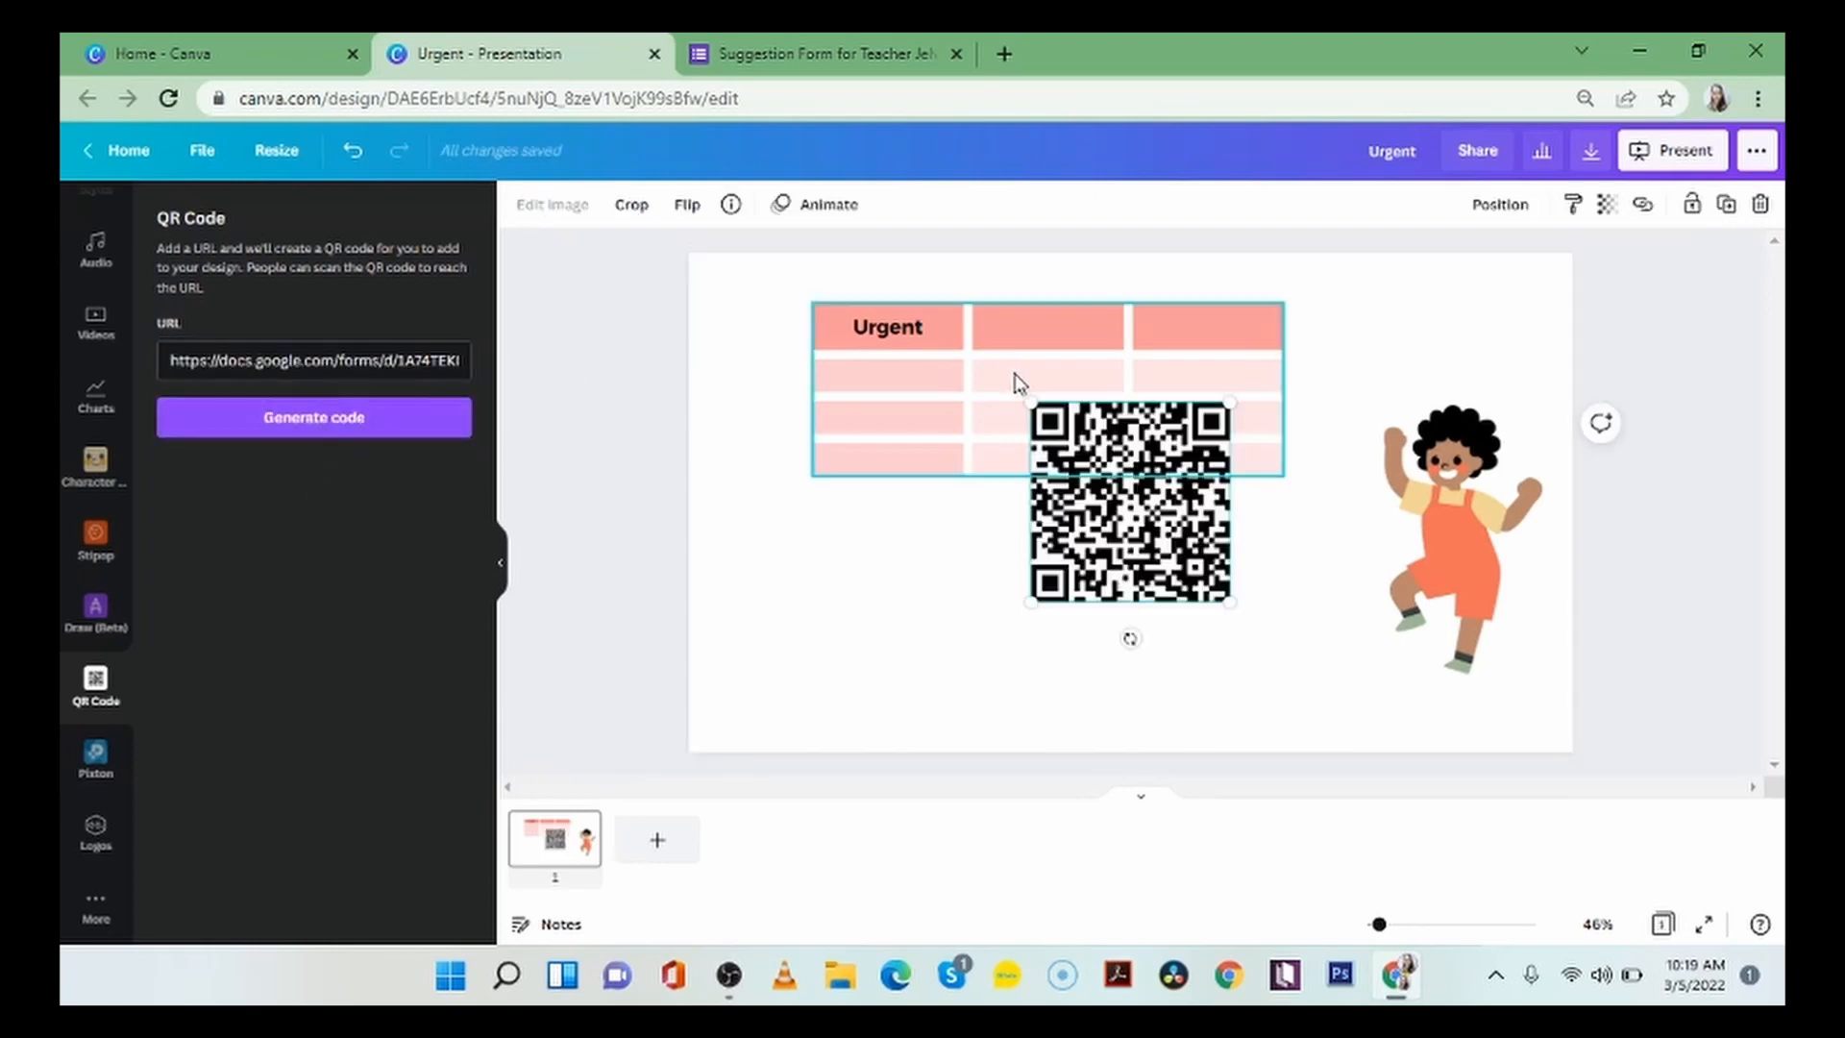
drag(1174, 529, 1092, 626)
click(1204, 618)
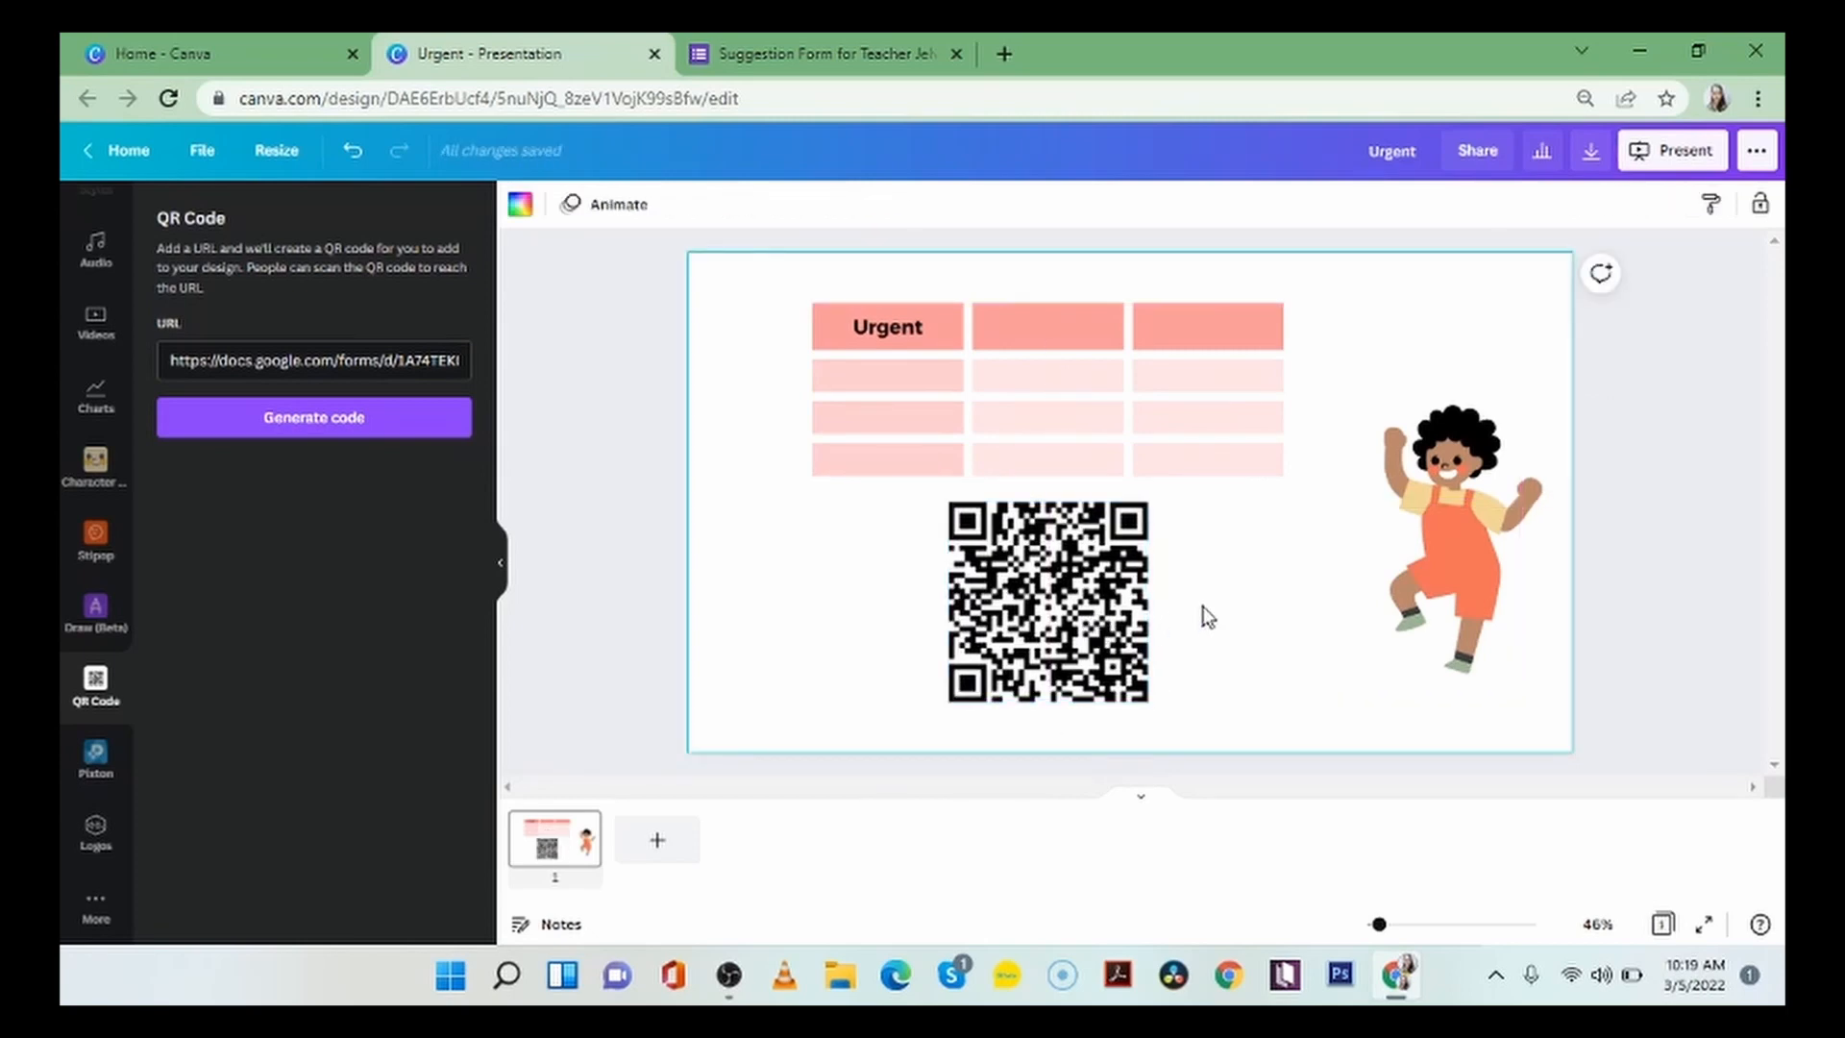